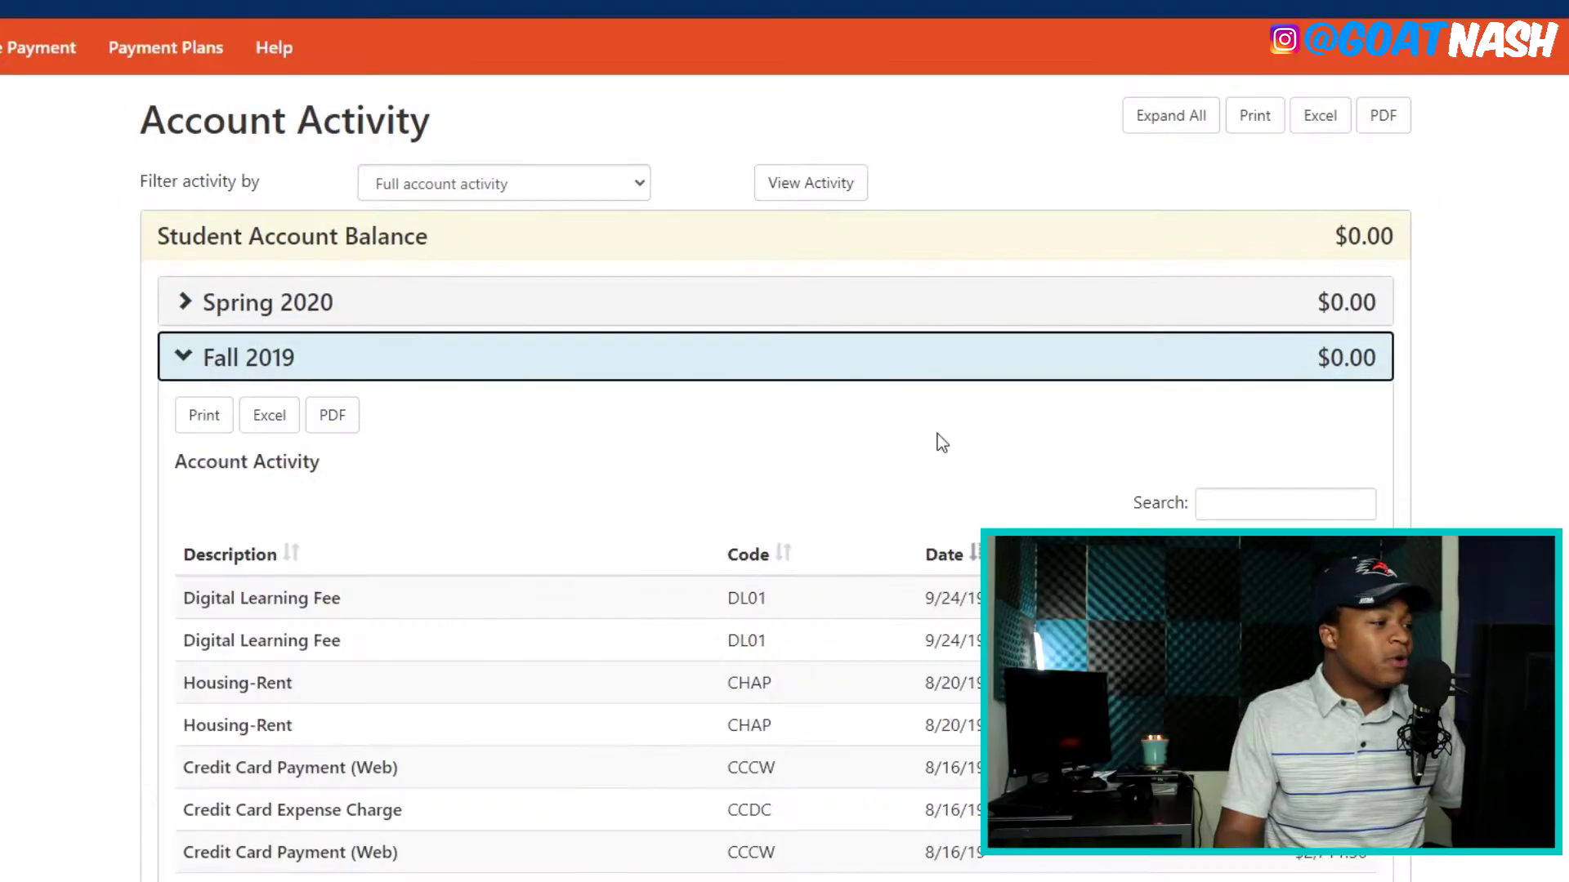
pyautogui.scroll(-6, 936, 441)
pyautogui.scroll(-6, 1047, 479)
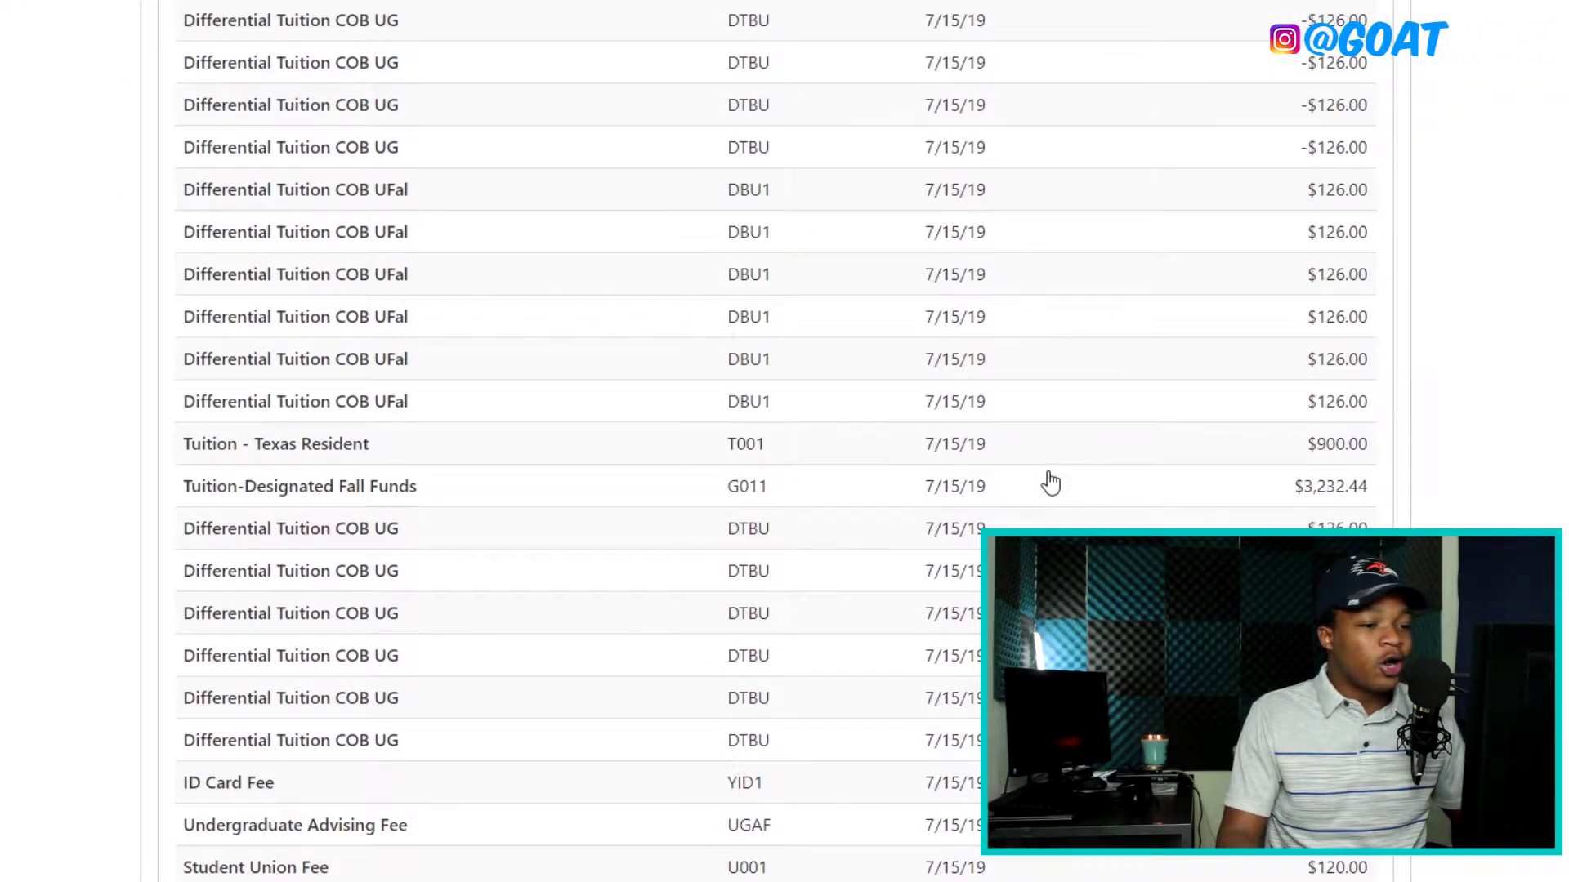
pyautogui.scroll(10, 1047, 480)
pyautogui.scroll(3, 1057, 467)
pyautogui.click(206, 355)
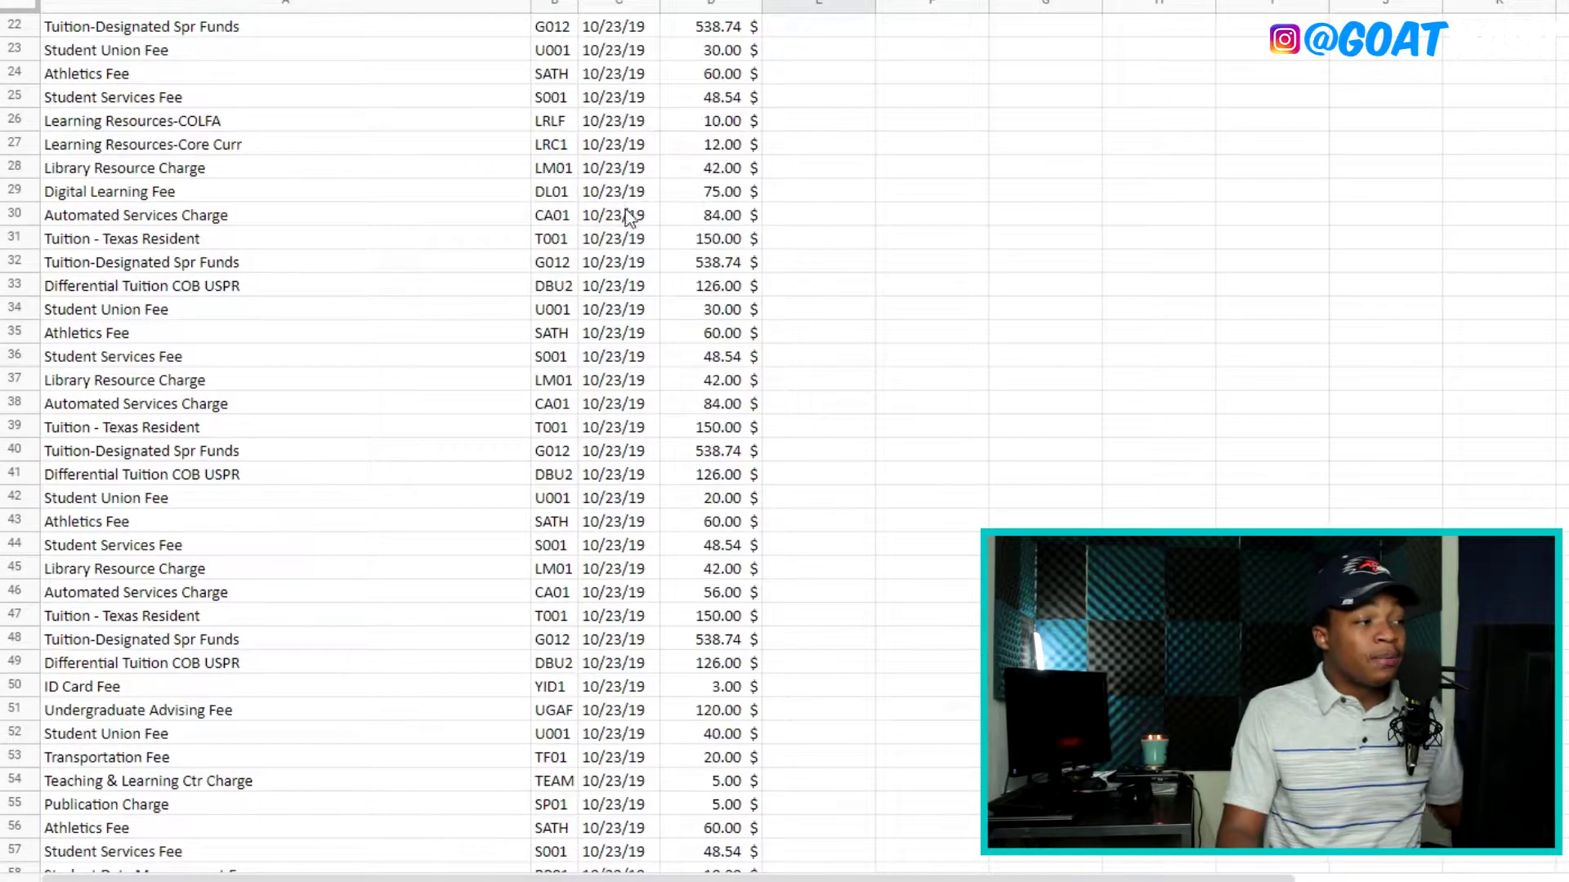
# Clear the stray -77861.22 from G7 and bold the $77,861.22 grand total in E7
pyautogui.scroll(7, 621, 214)
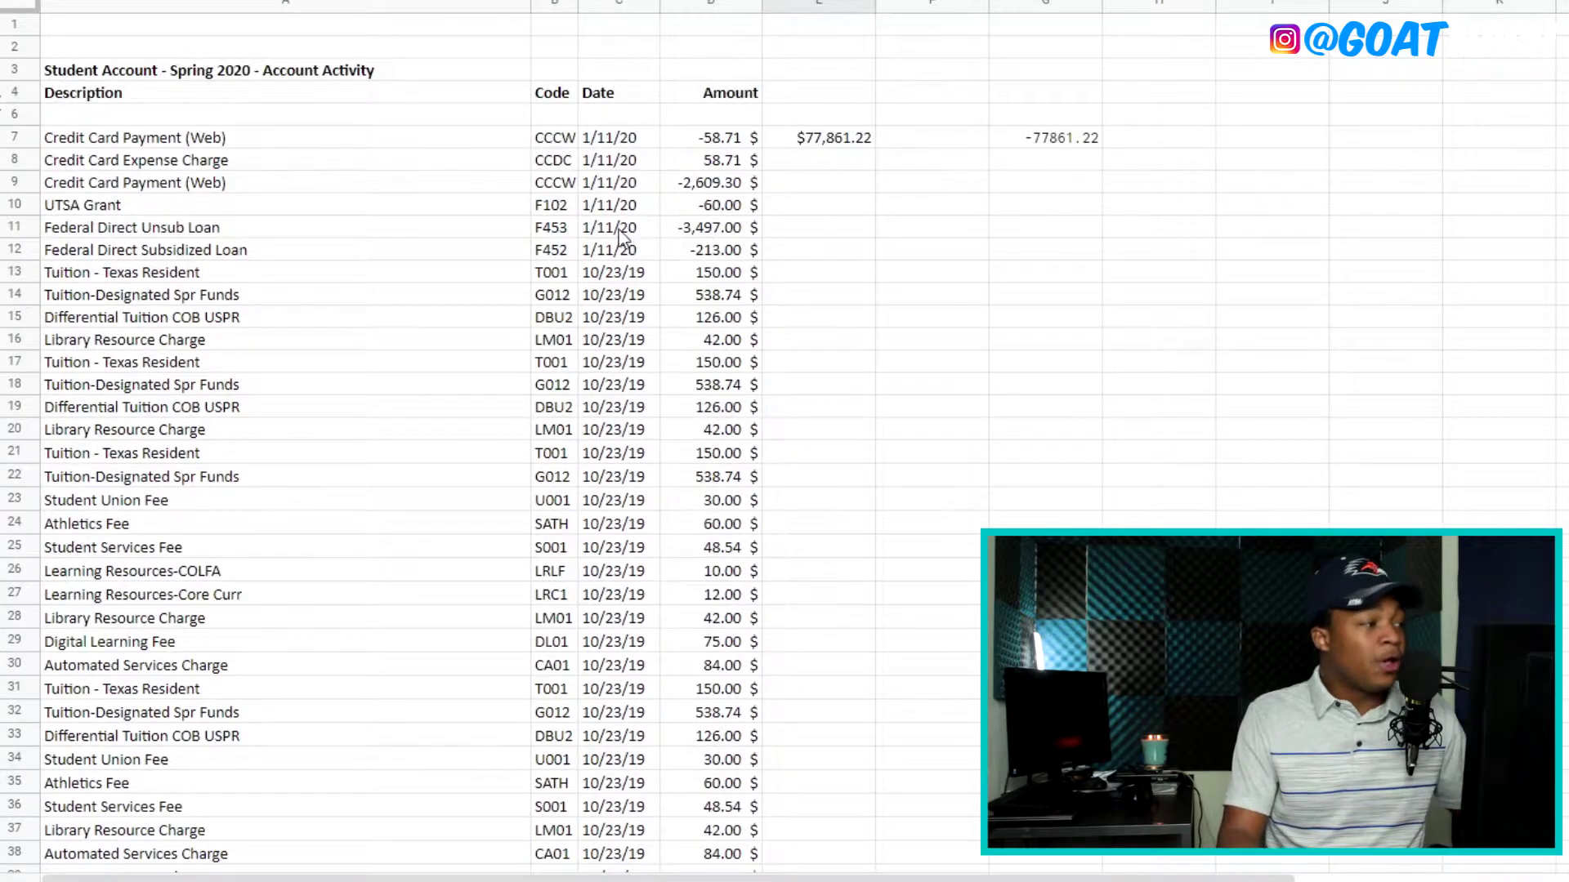
pyautogui.press('Escape')
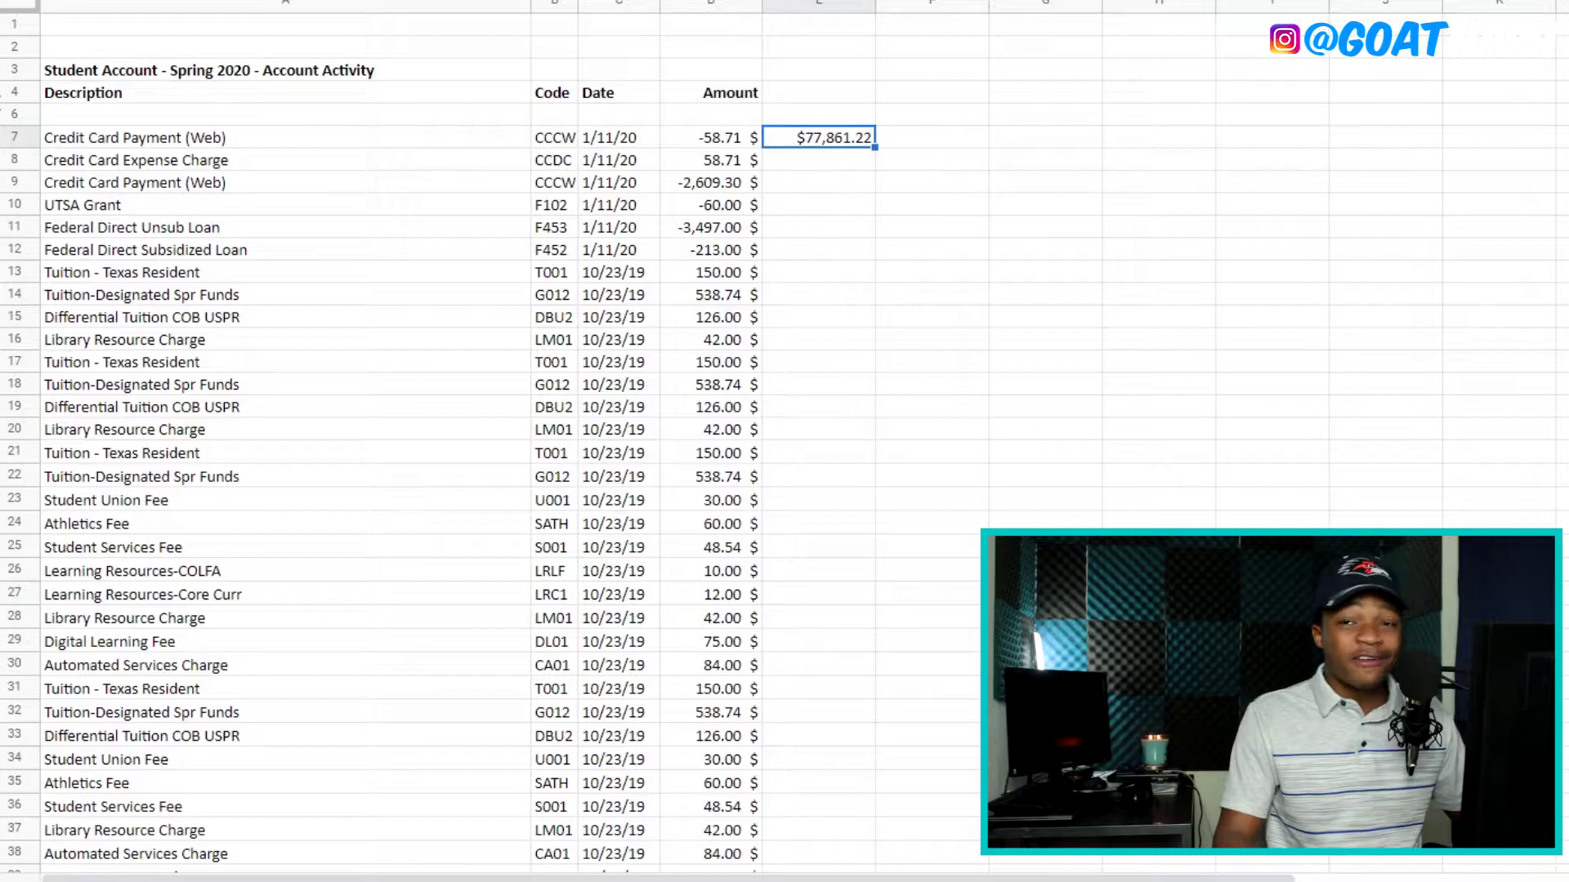
pyautogui.hotkey('ctrl', 'b')
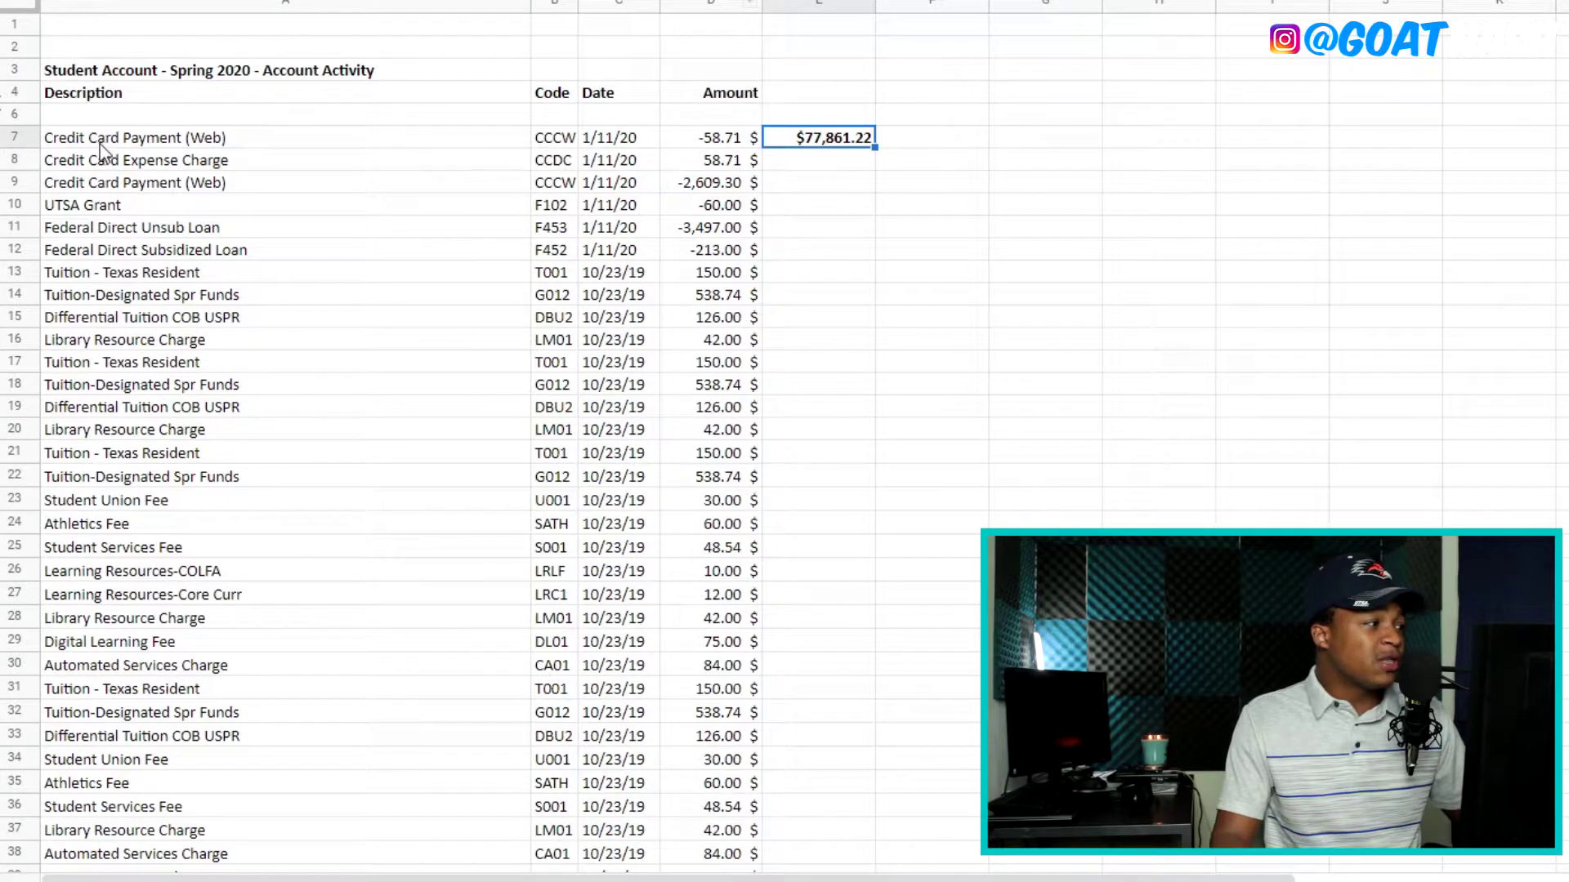
# Highlight the first Spring 2020 transactions and look through the term sections
pyautogui.moveTo(100, 144); pyautogui.dragTo(640, 210)
pyautogui.scroll(-15, 875, 322)
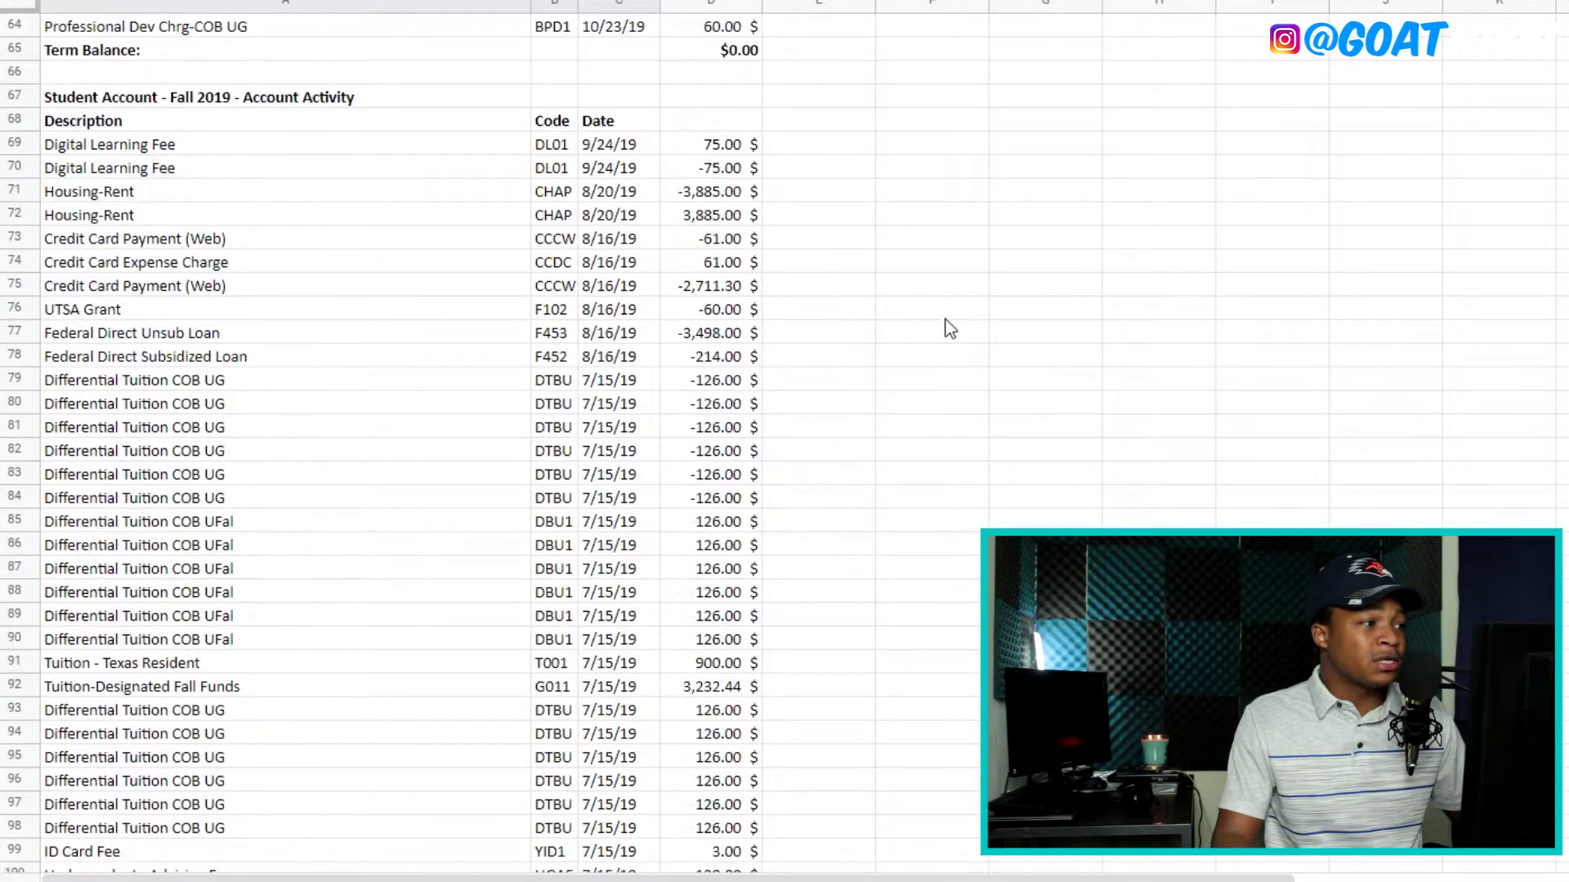
pyautogui.scroll(-15, 949, 329)
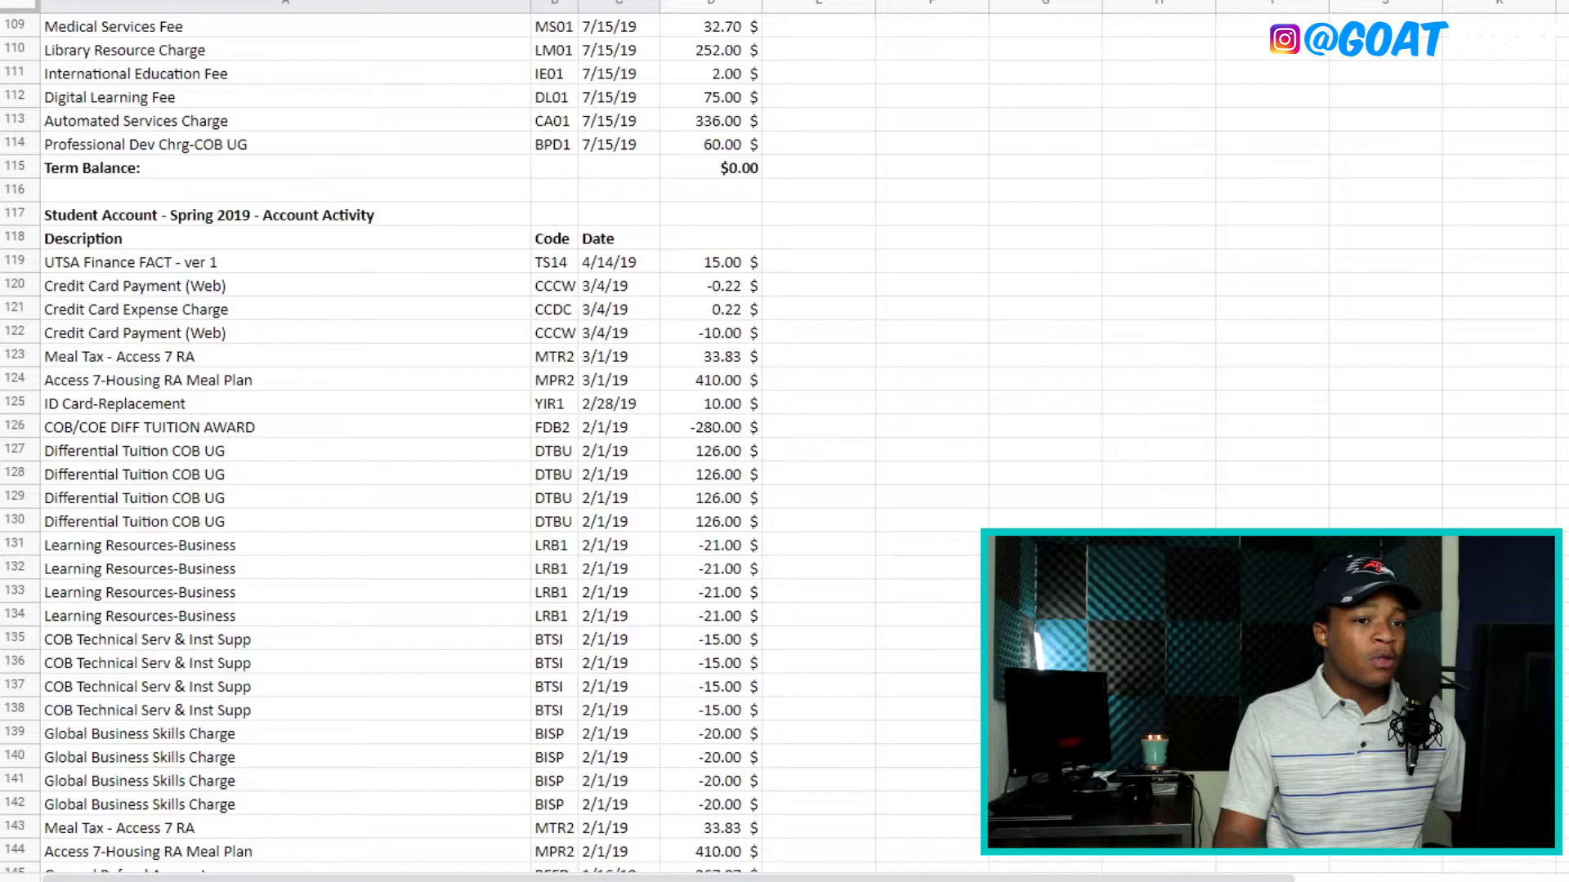
pyautogui.scroll(-20, 490, 408)
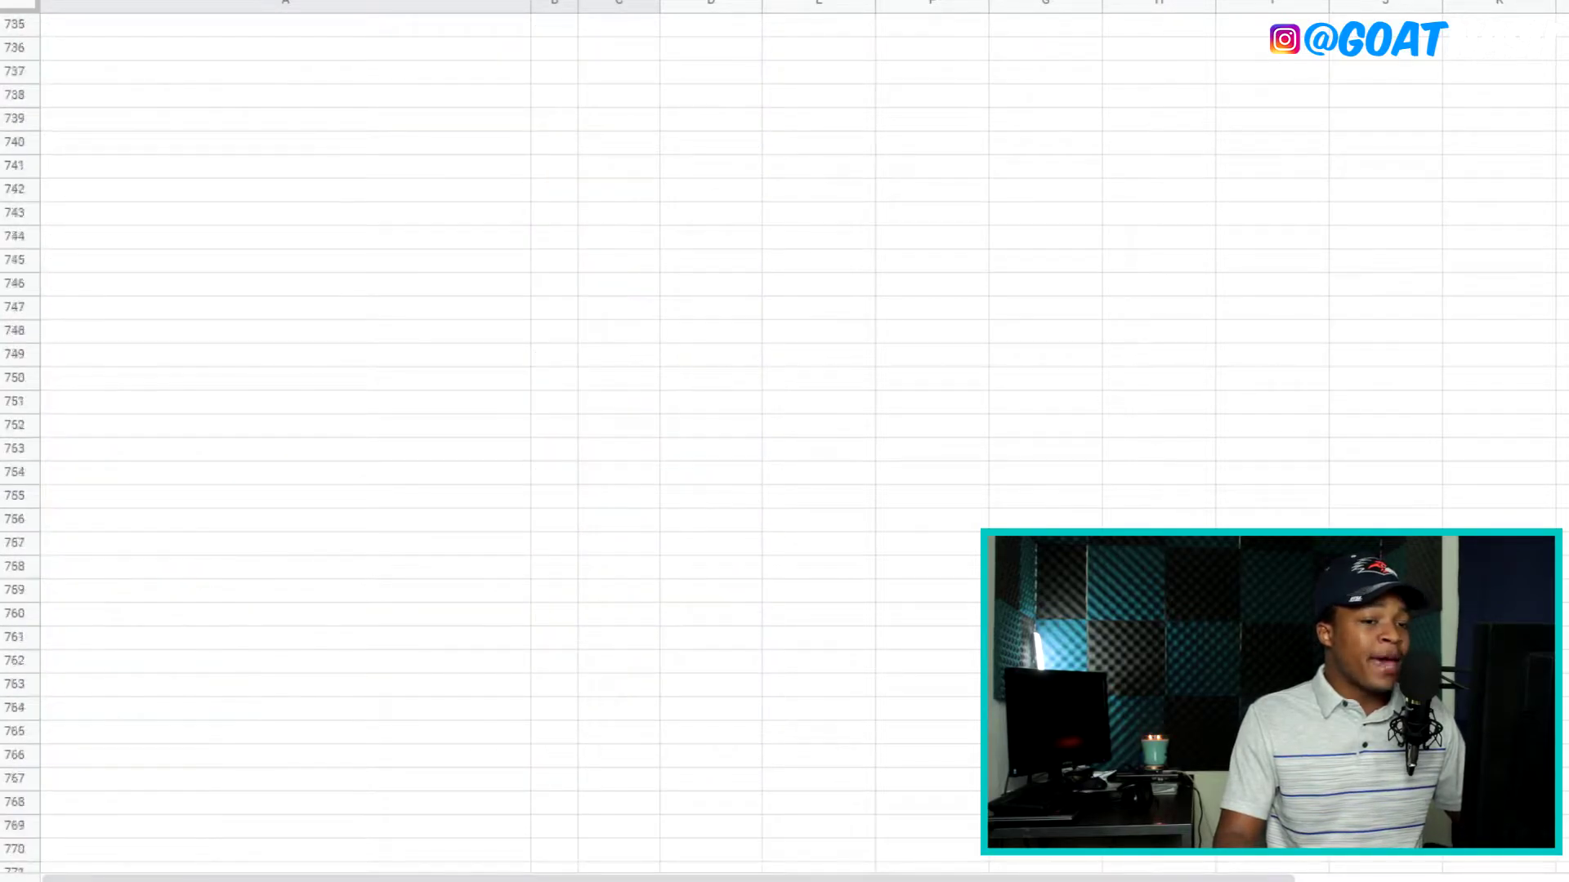
pyautogui.scroll(20, 789, 521)
pyautogui.scroll(-9, 789, 521)
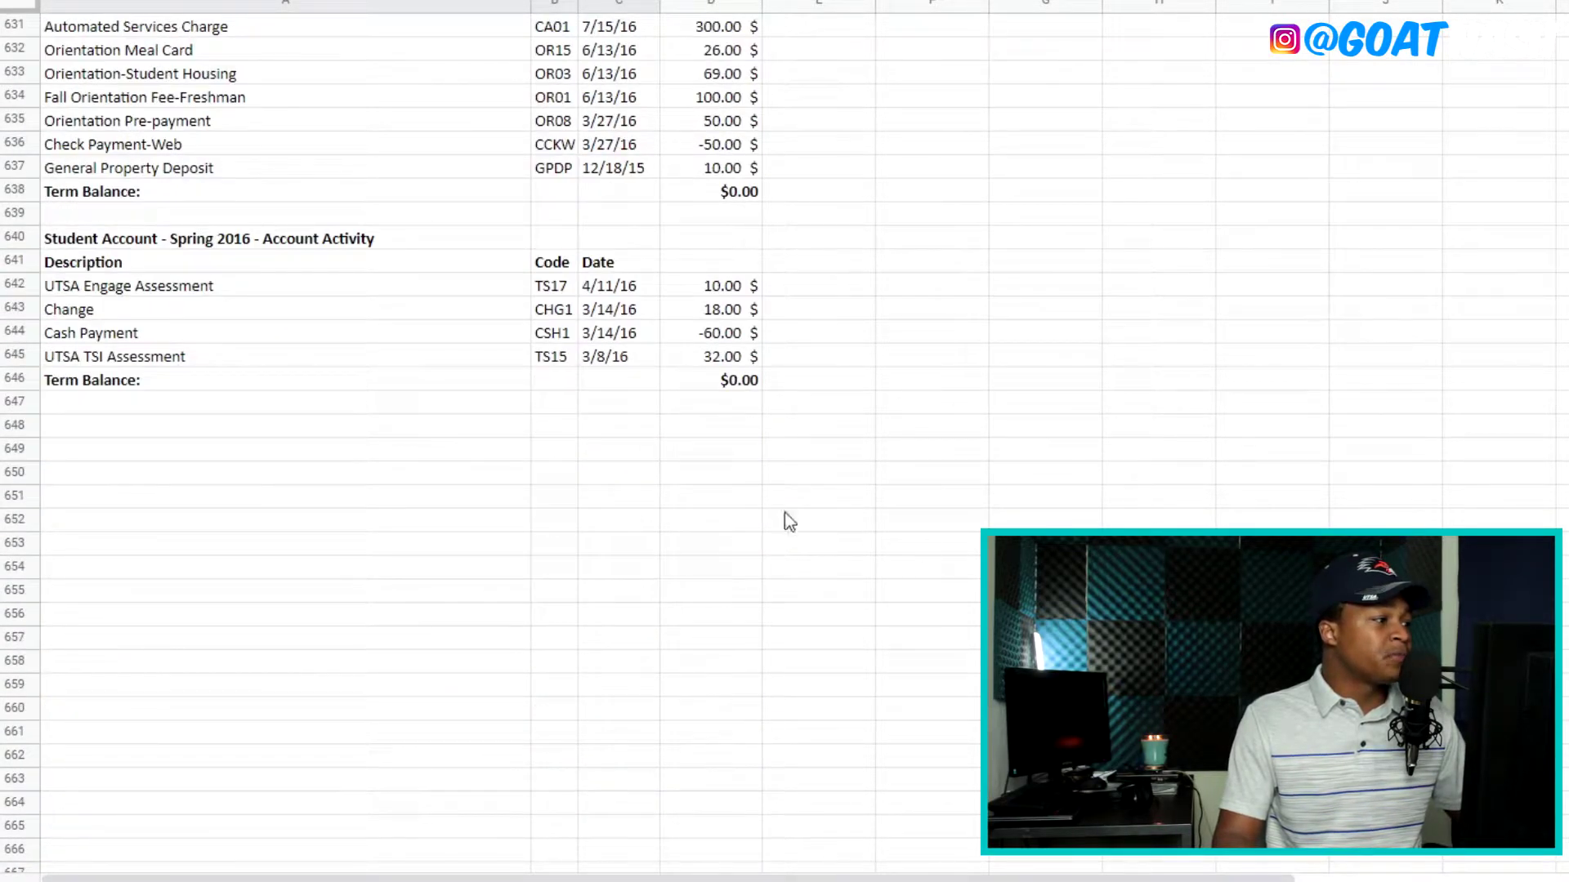
pyautogui.moveTo(220, 282); pyautogui.dragTo(831, 429)
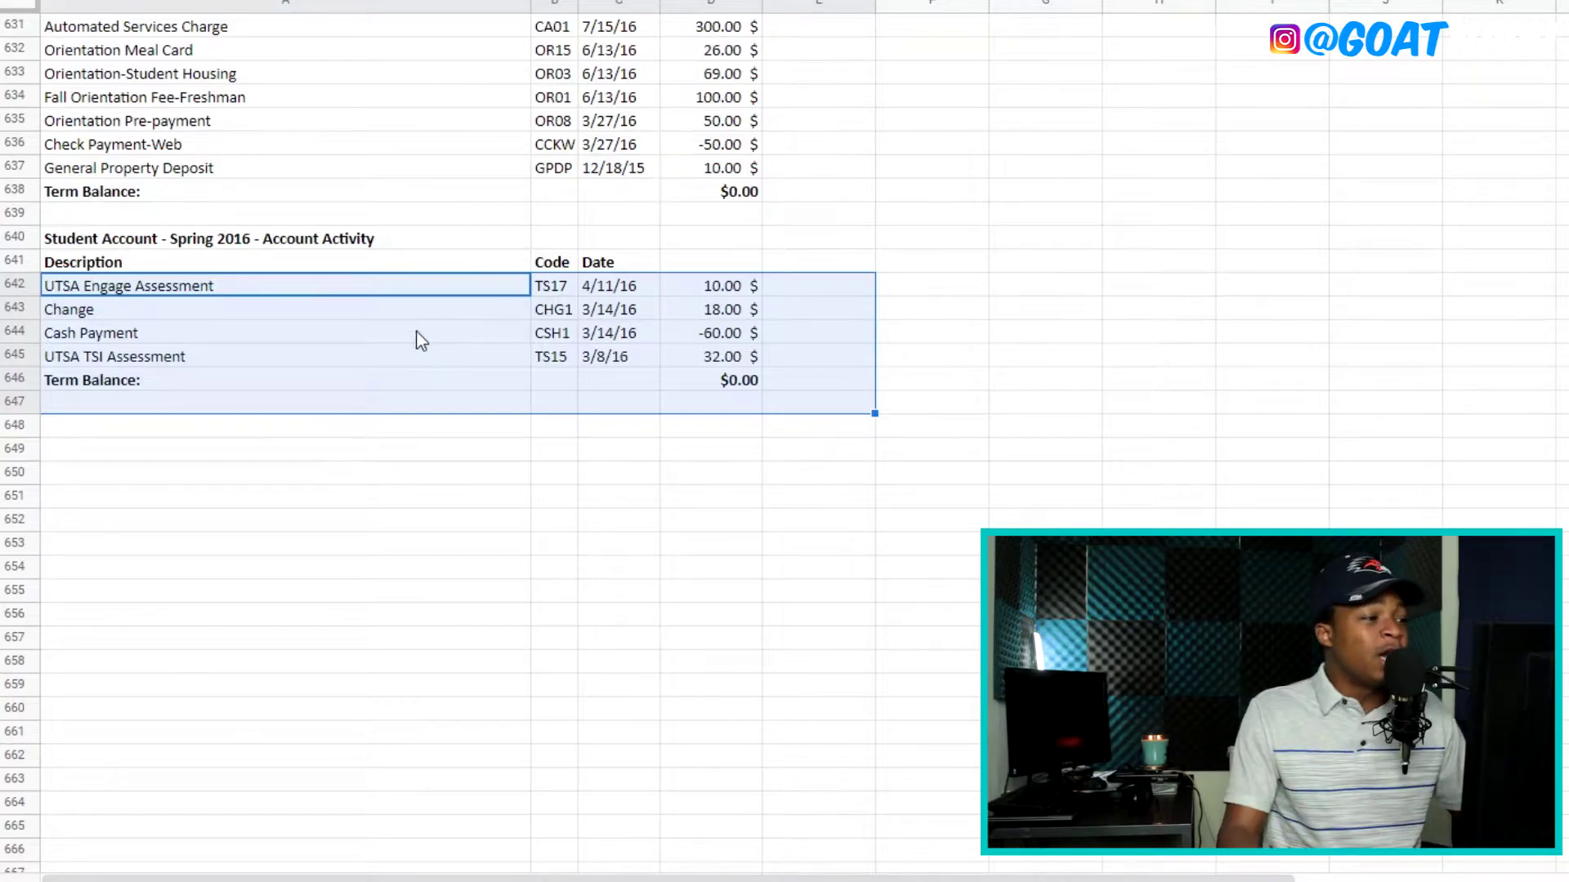
pyautogui.click(710, 333)
pyautogui.scroll(5, 596, 331)
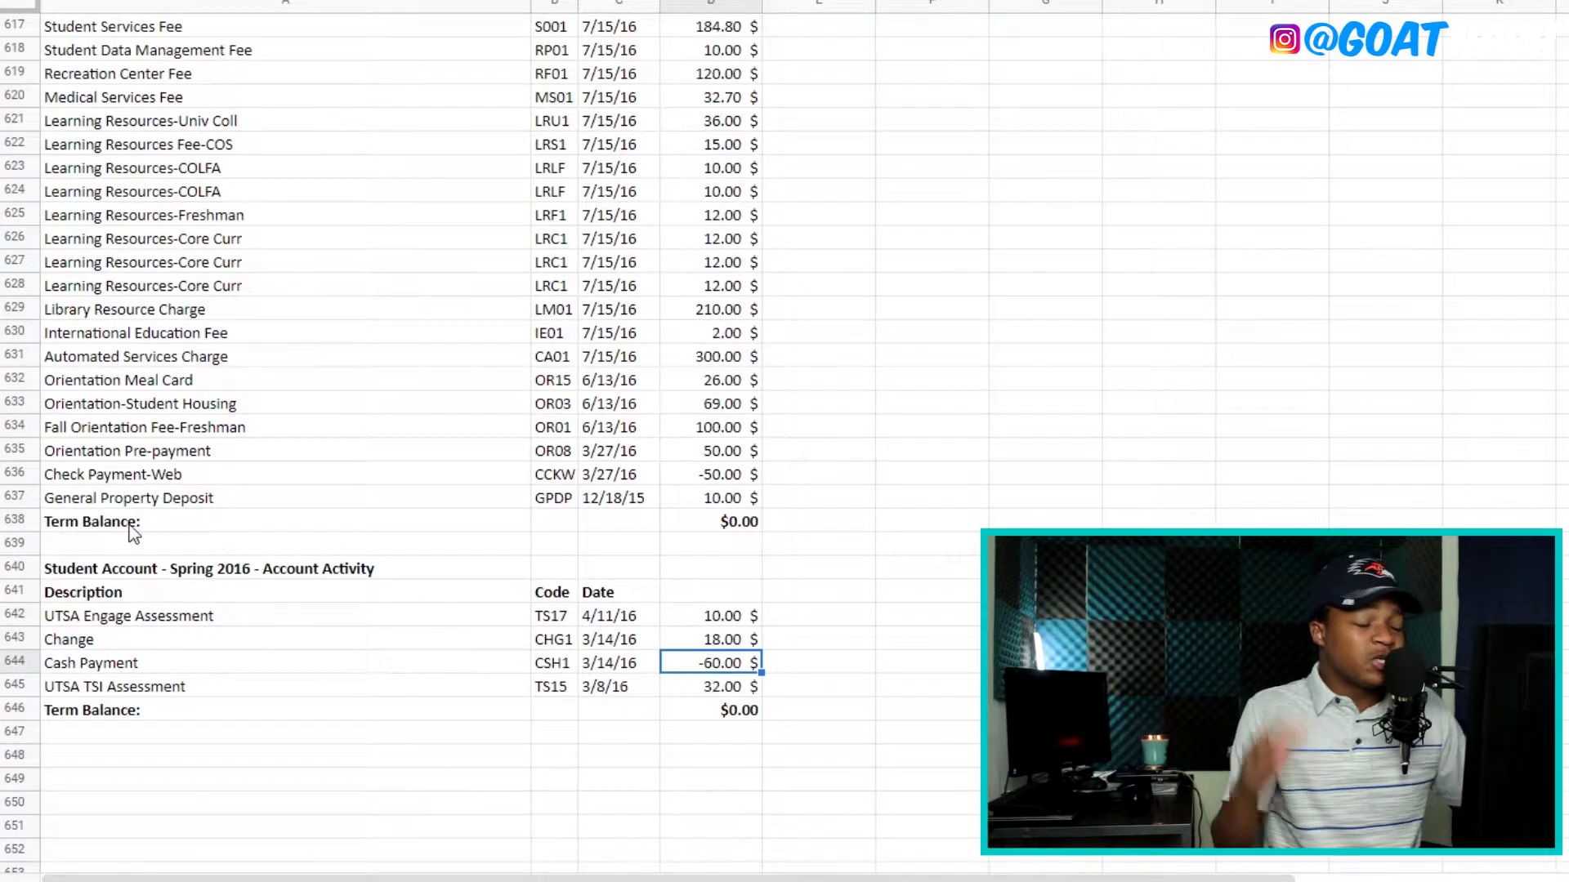
pyautogui.click(6, 453)
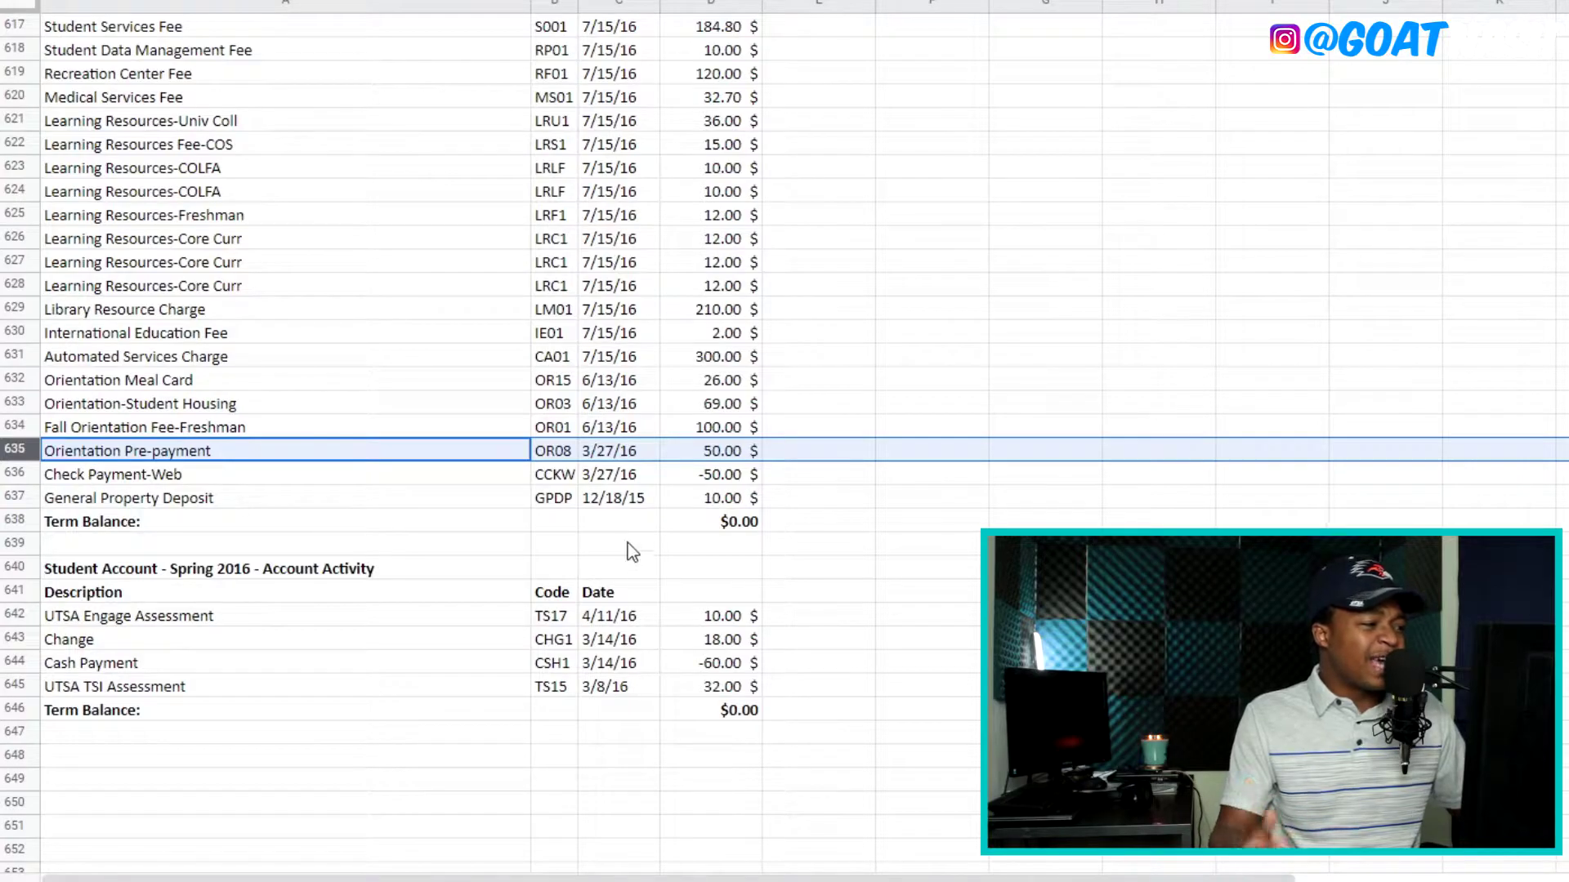
pyautogui.click(719, 478)
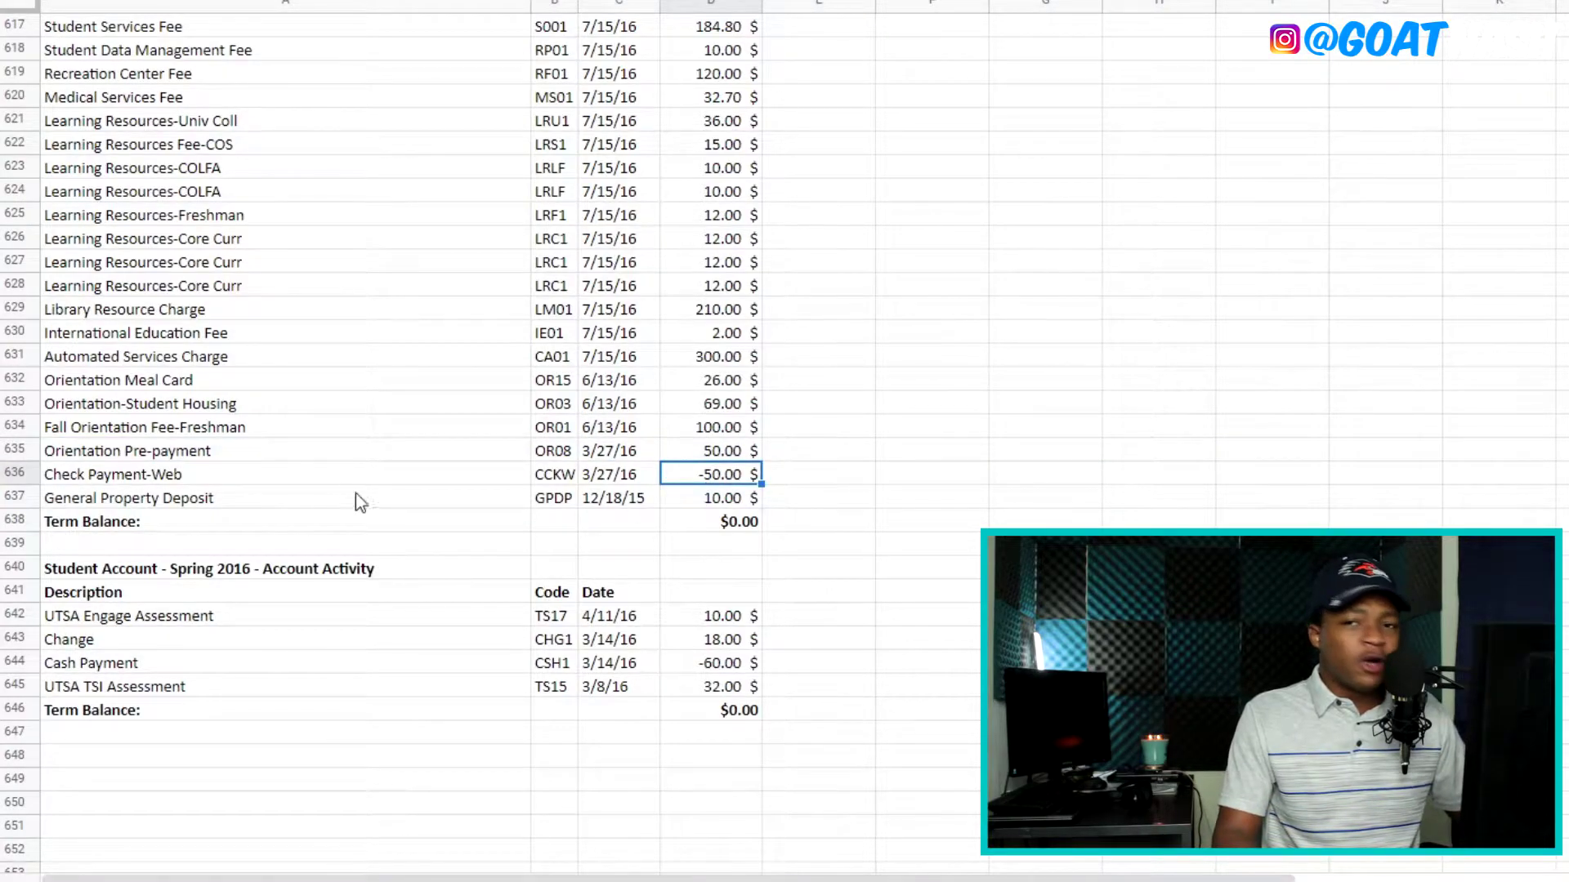
pyautogui.click(713, 428)
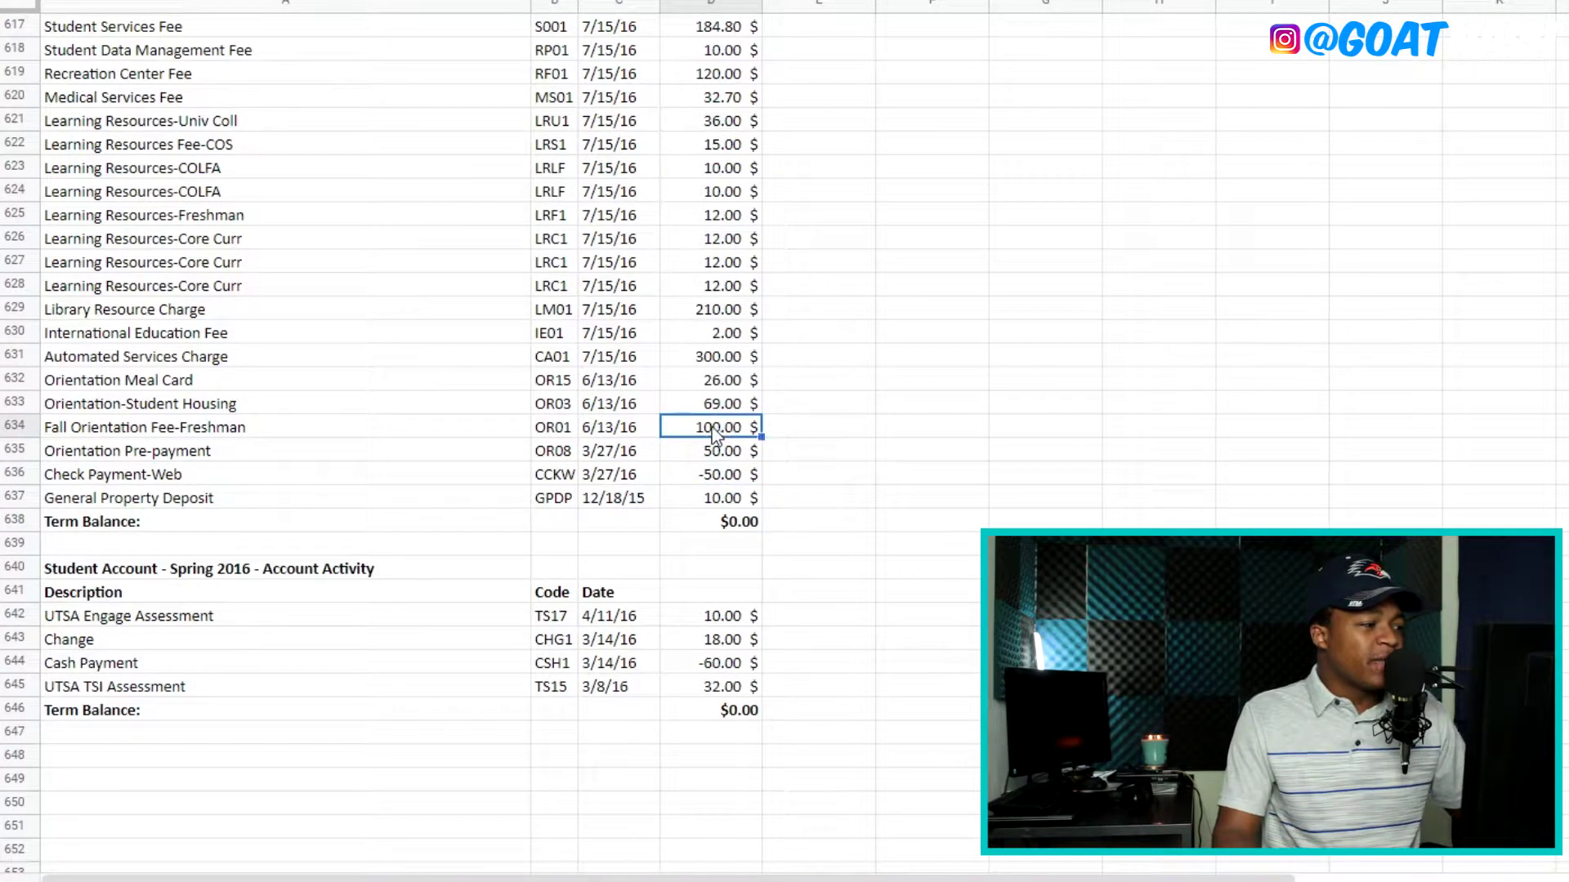
pyautogui.click(729, 408)
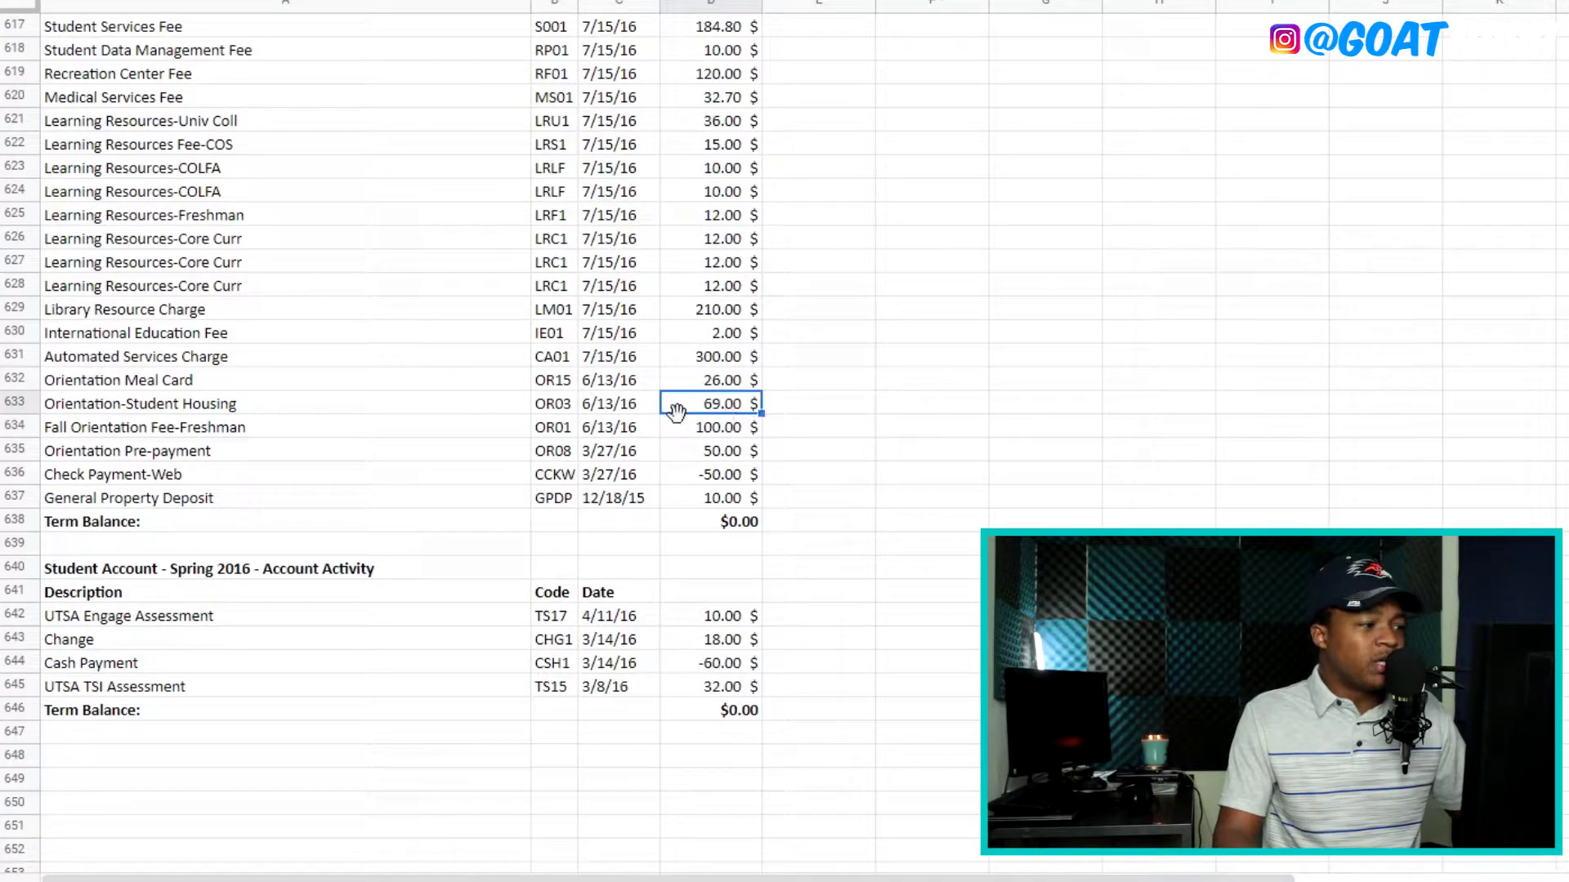
pyautogui.scroll(1, 400, 382)
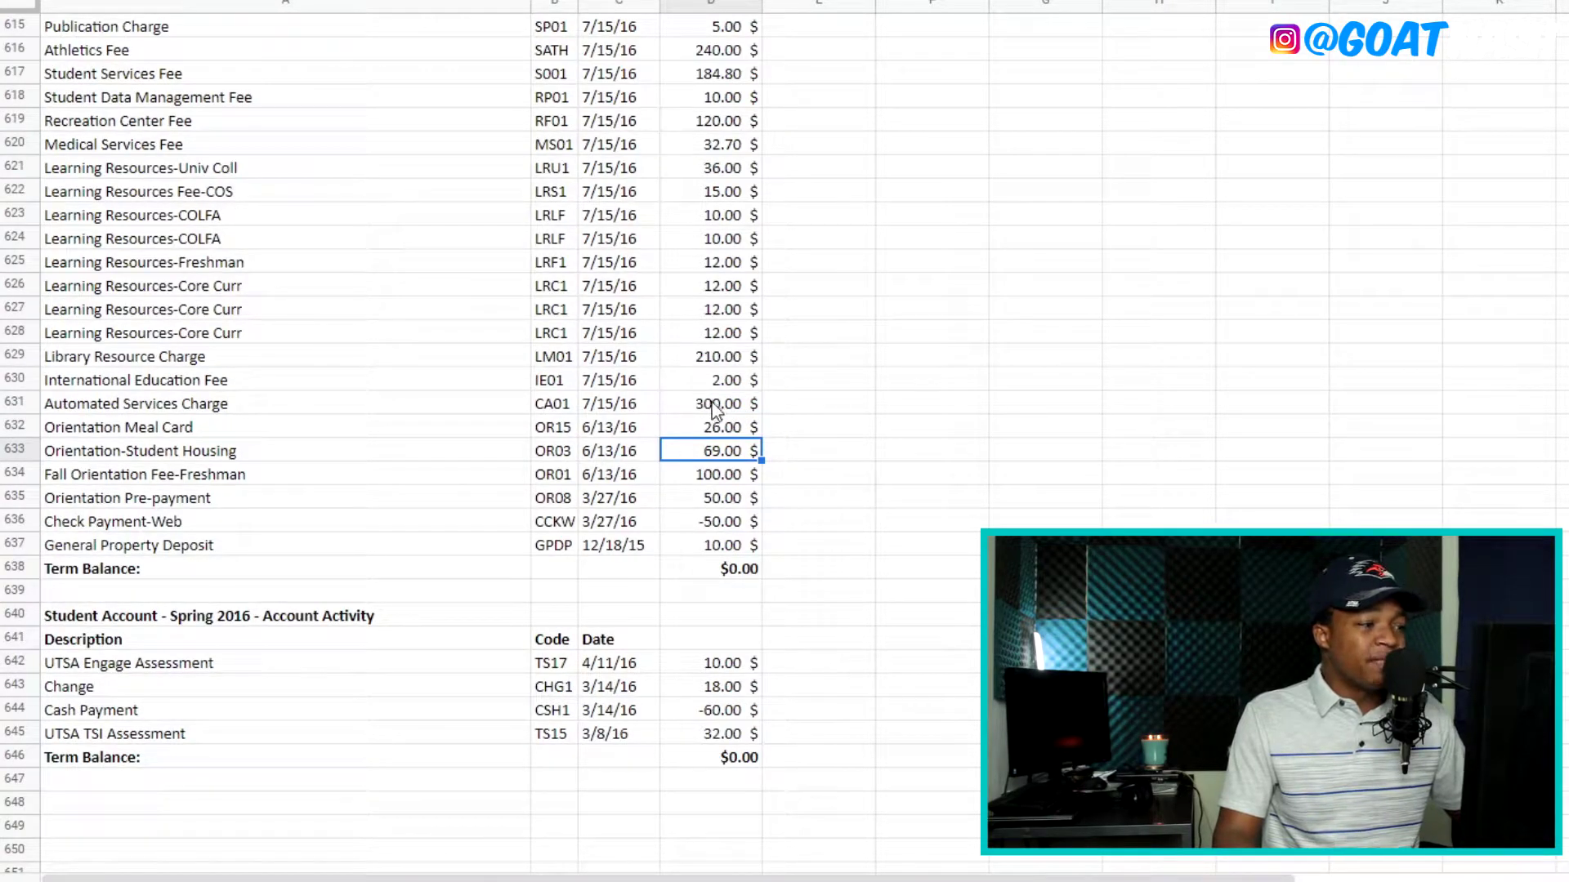
pyautogui.moveTo(715, 408); pyautogui.dragTo(727, 196)
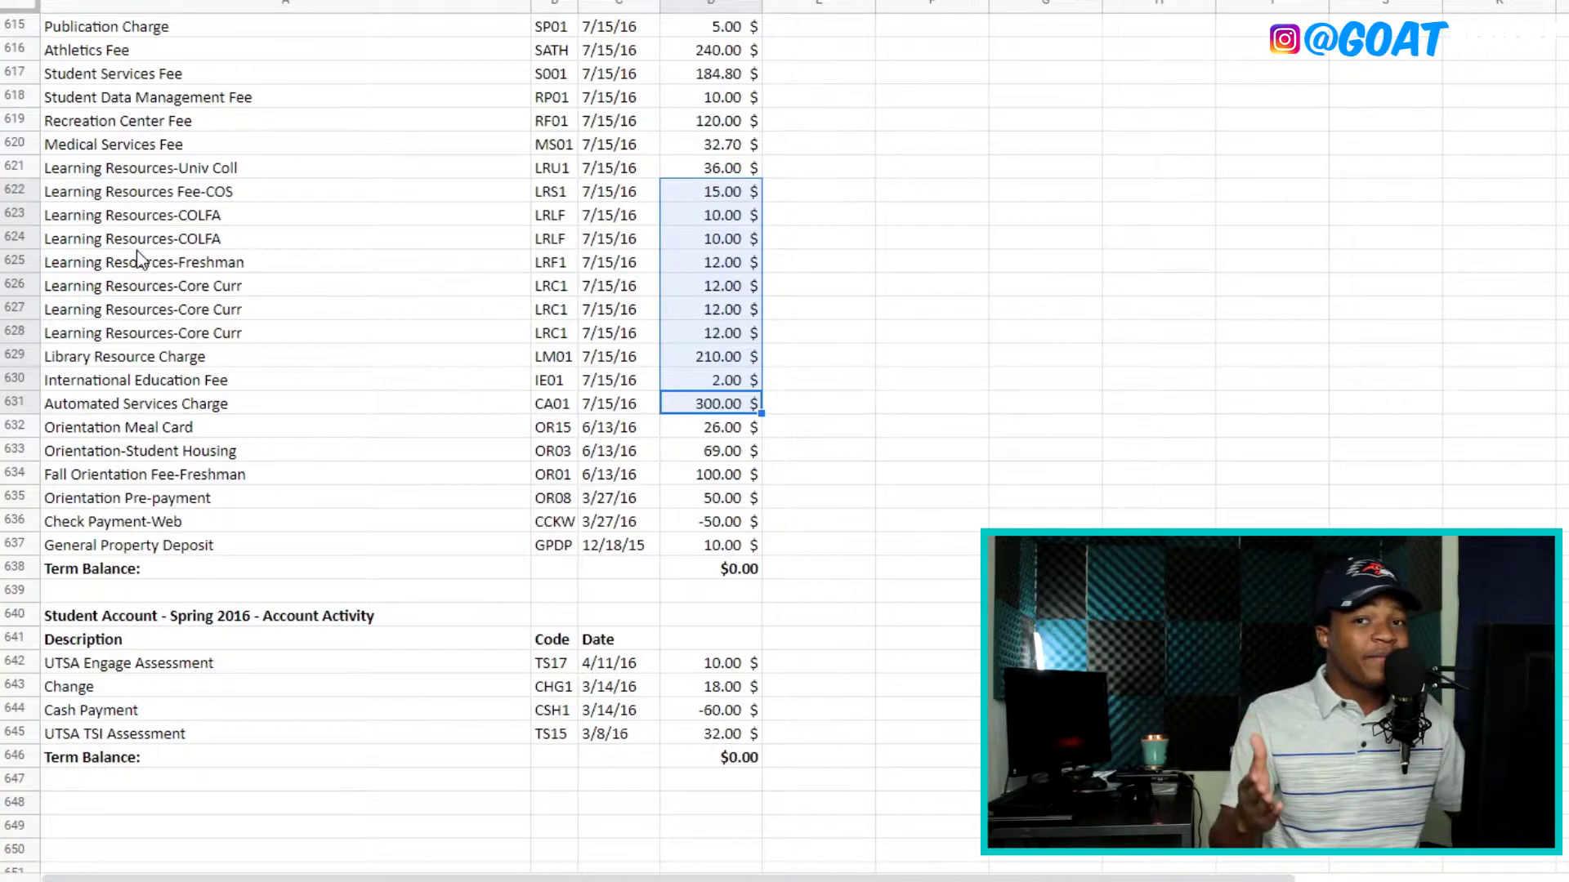
pyautogui.scroll(3, 139, 260)
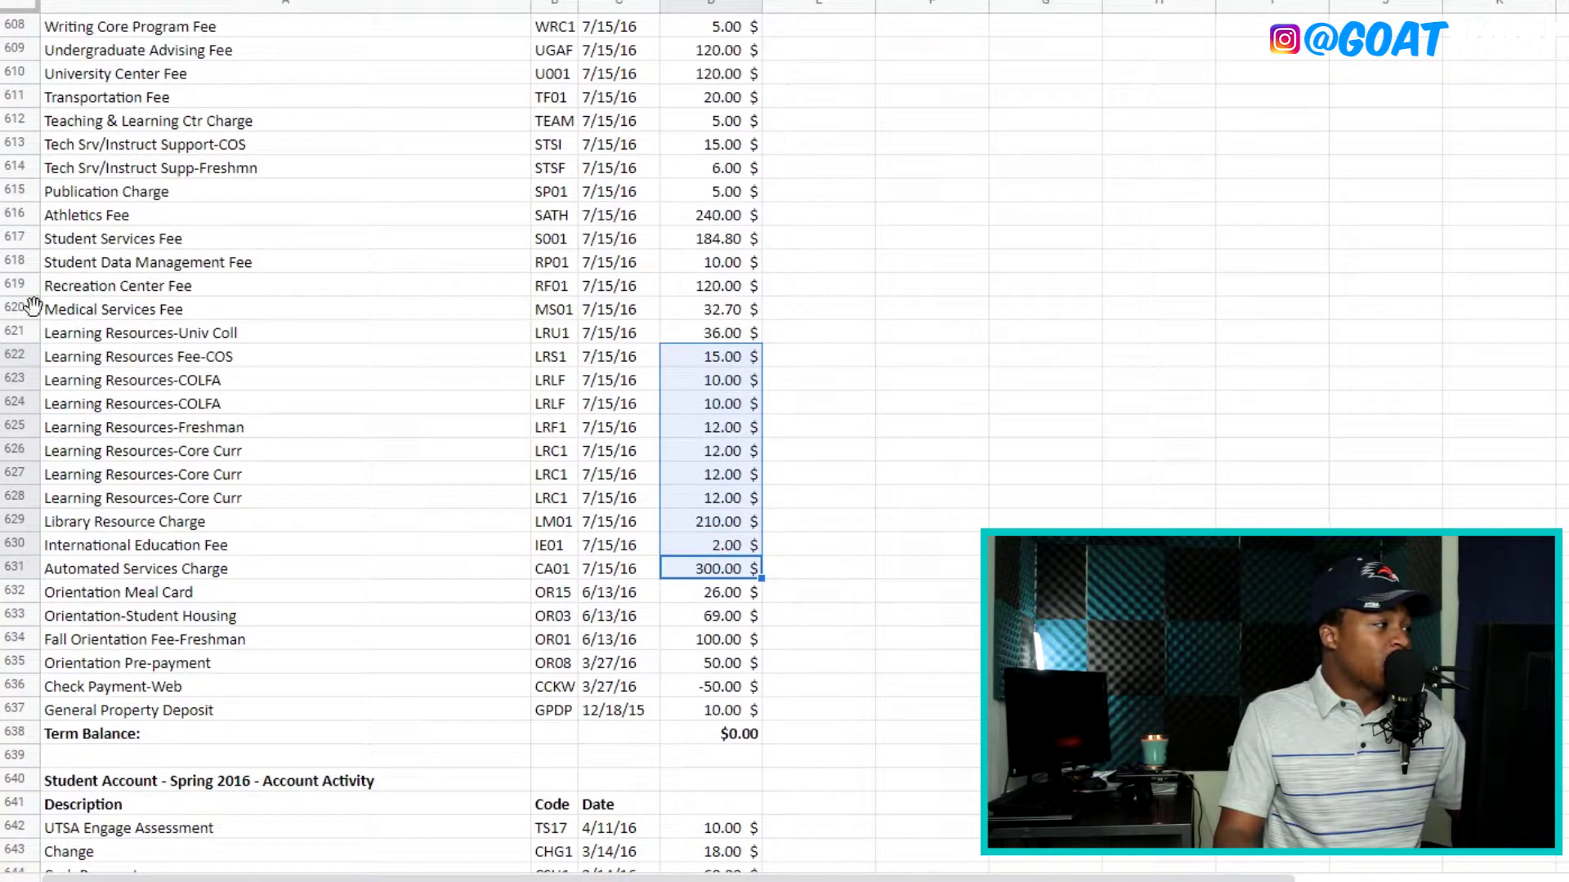
pyautogui.click(18, 307)
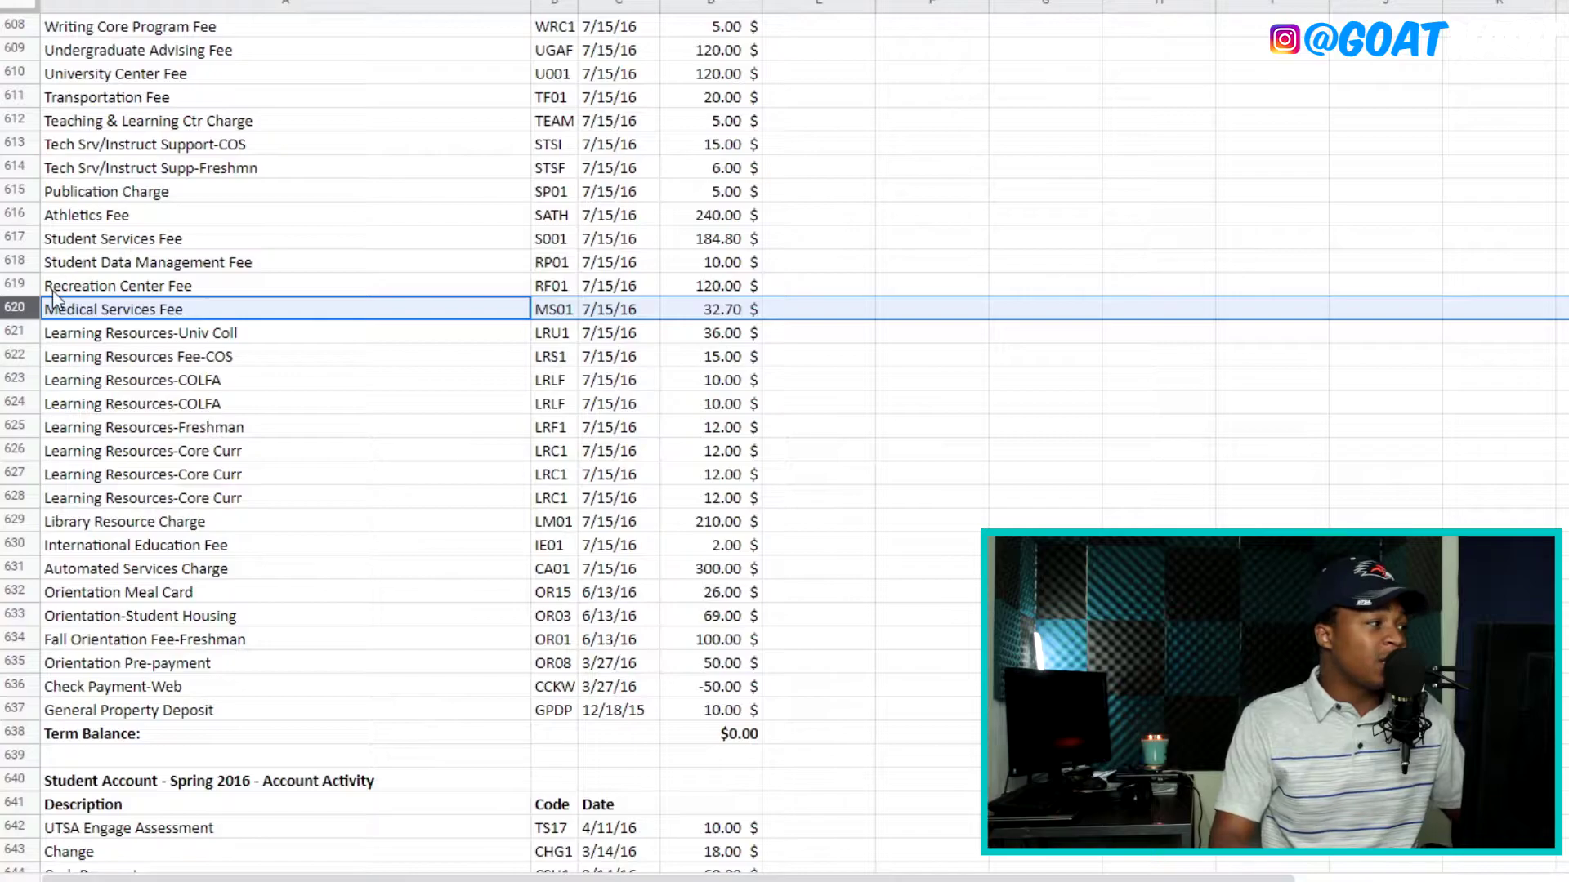
pyautogui.click(16, 279)
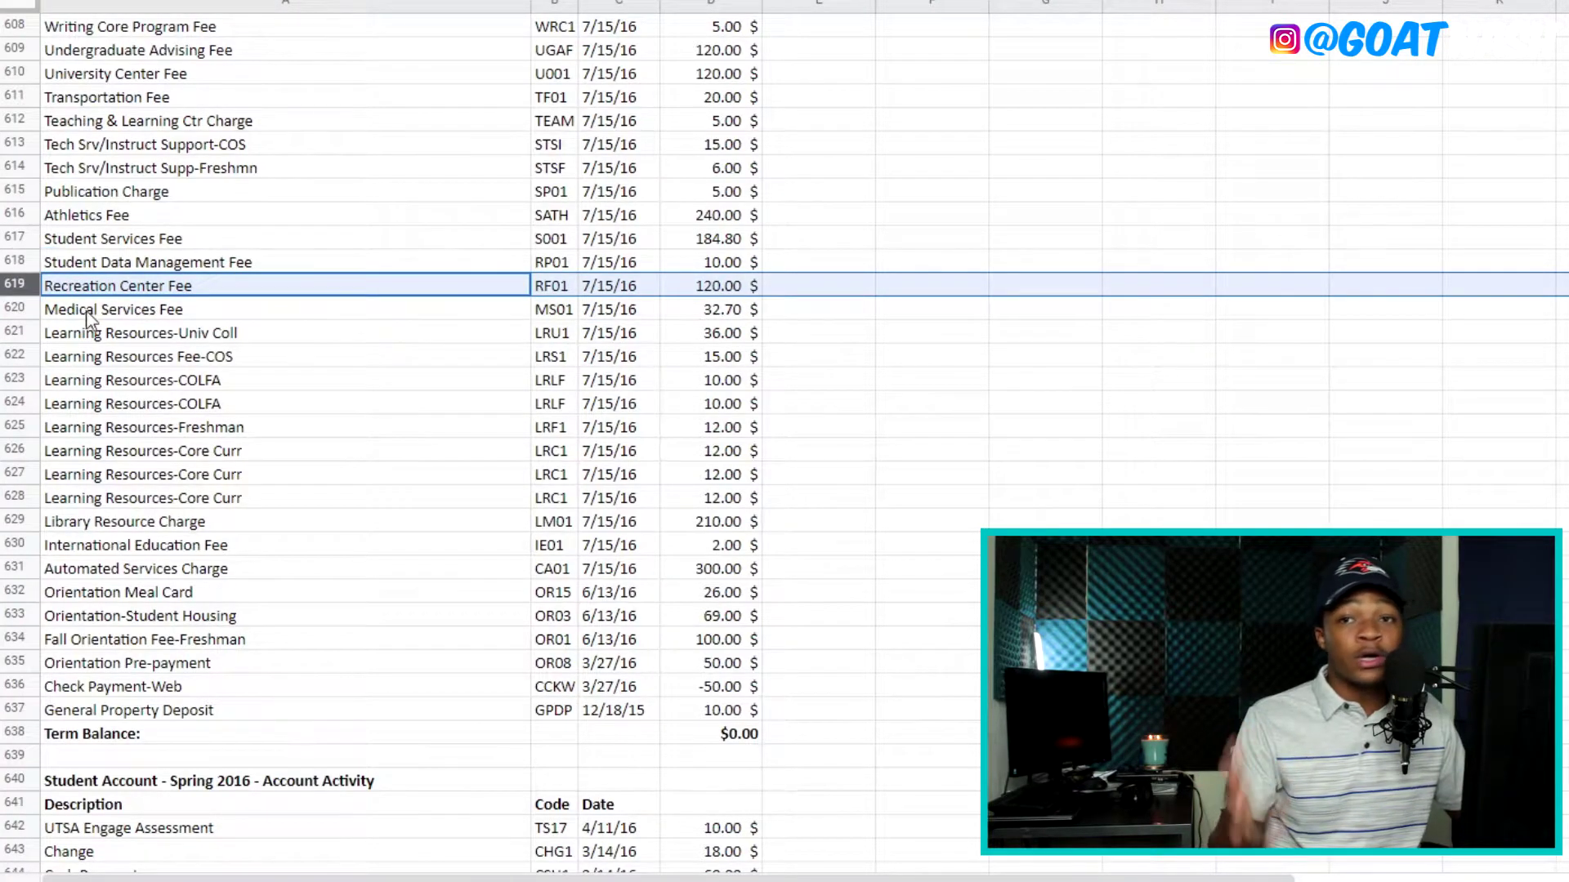
pyautogui.scroll(1, 86, 317)
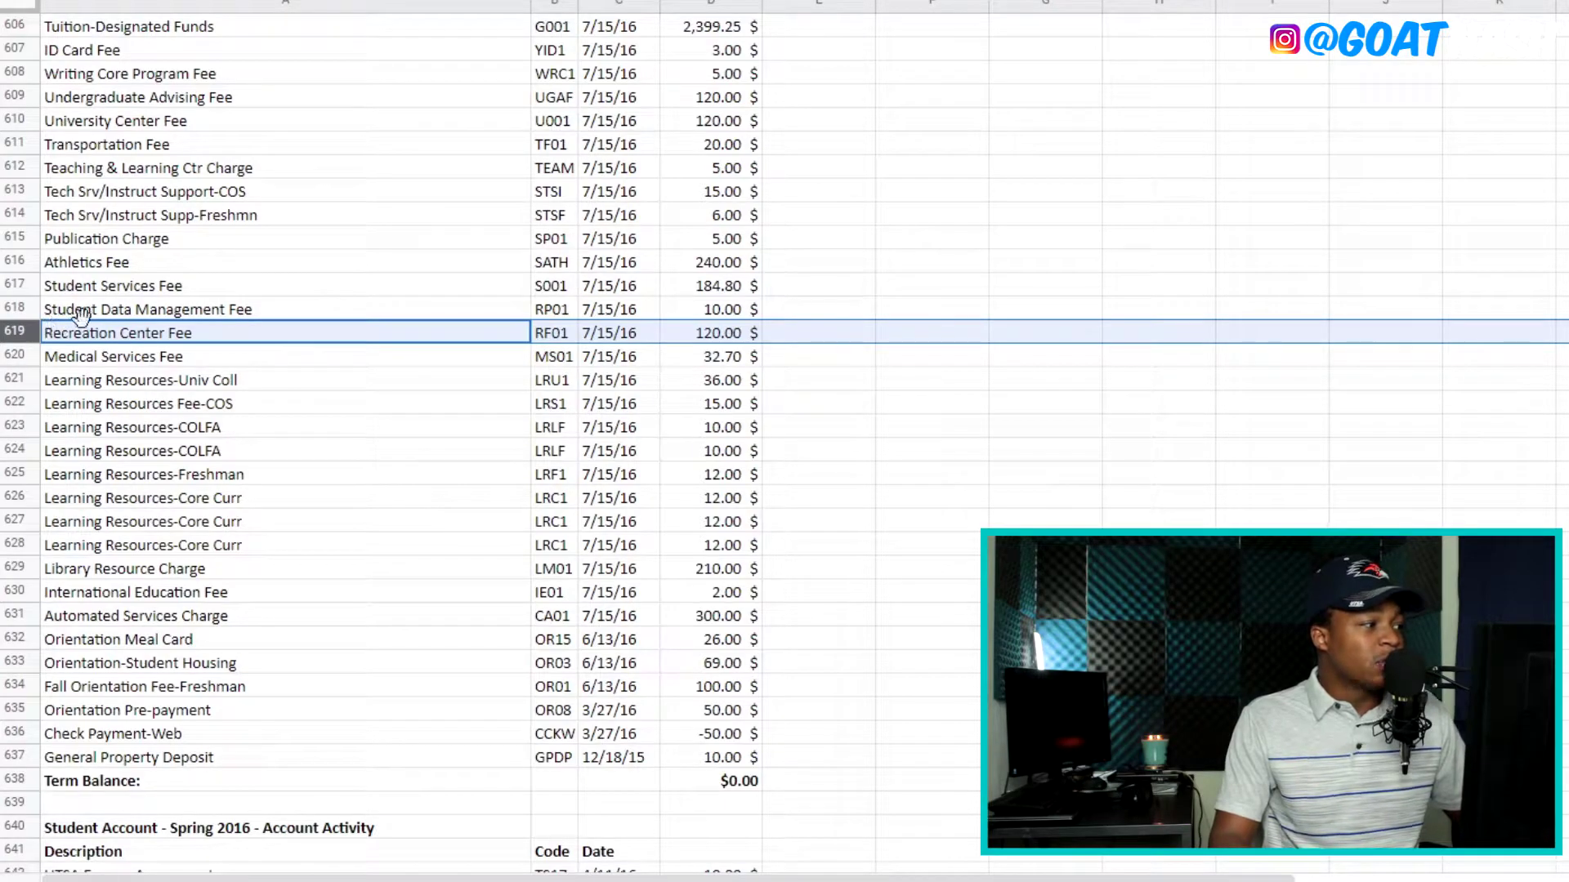
pyautogui.click(114, 288)
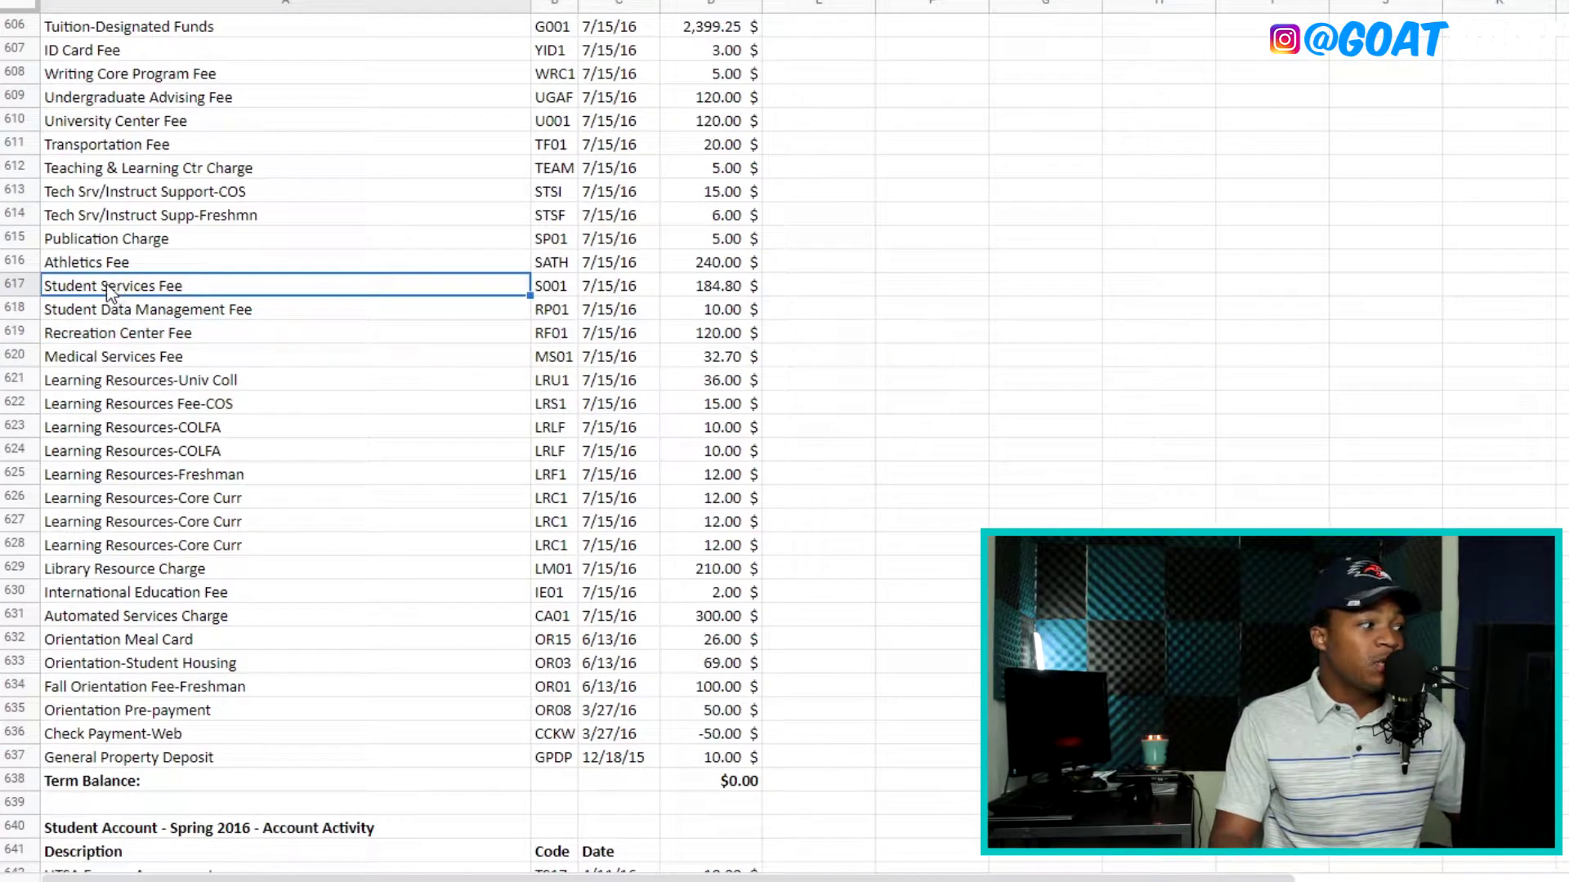
pyautogui.click(127, 266)
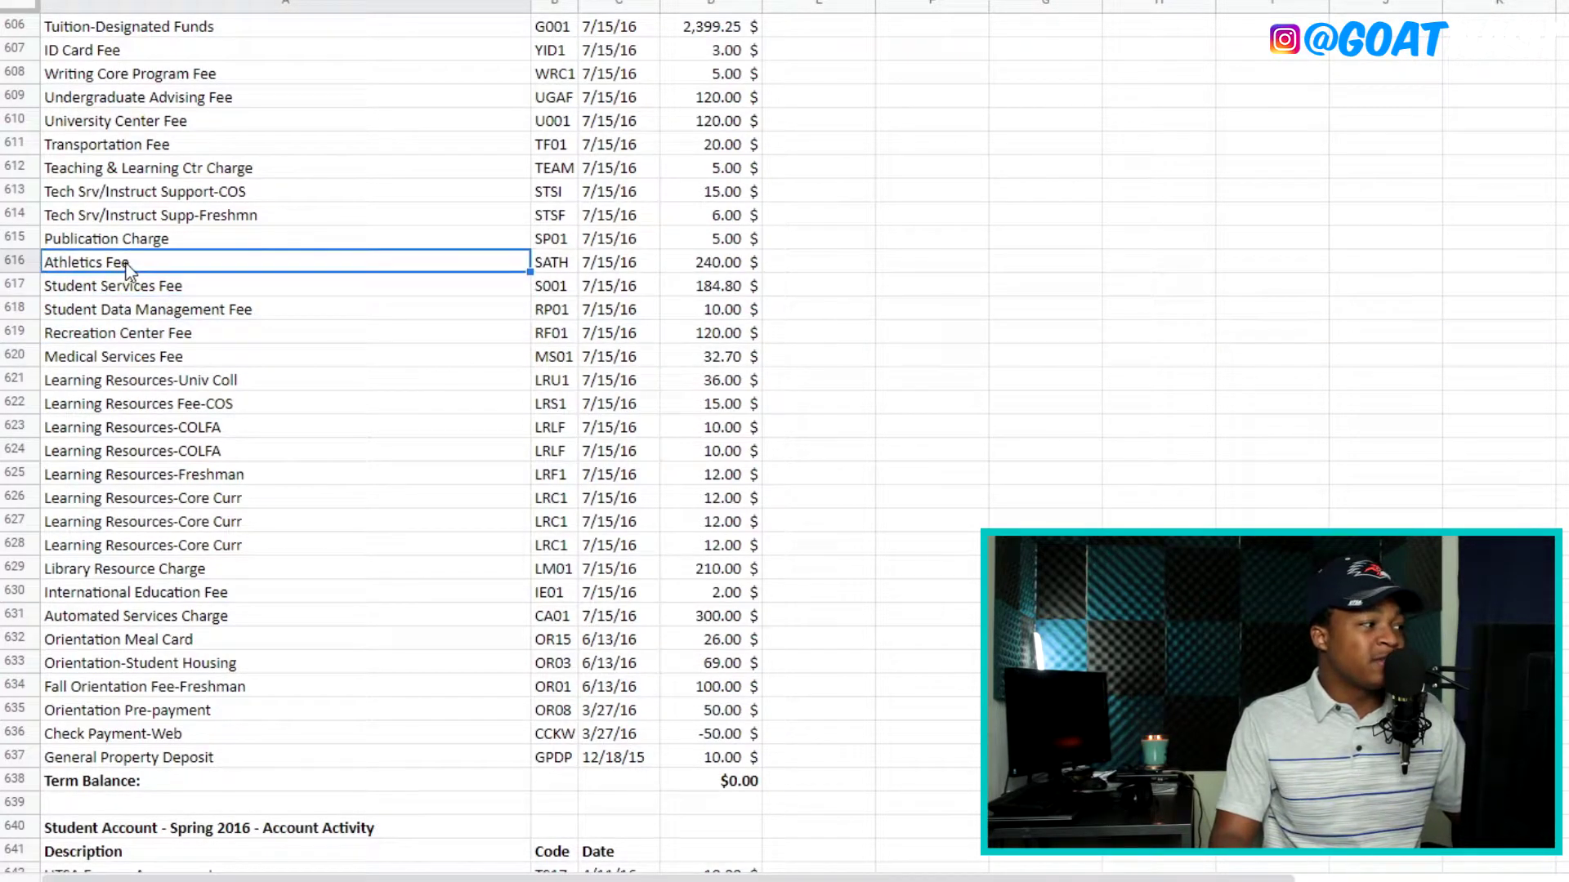
pyautogui.click(712, 265)
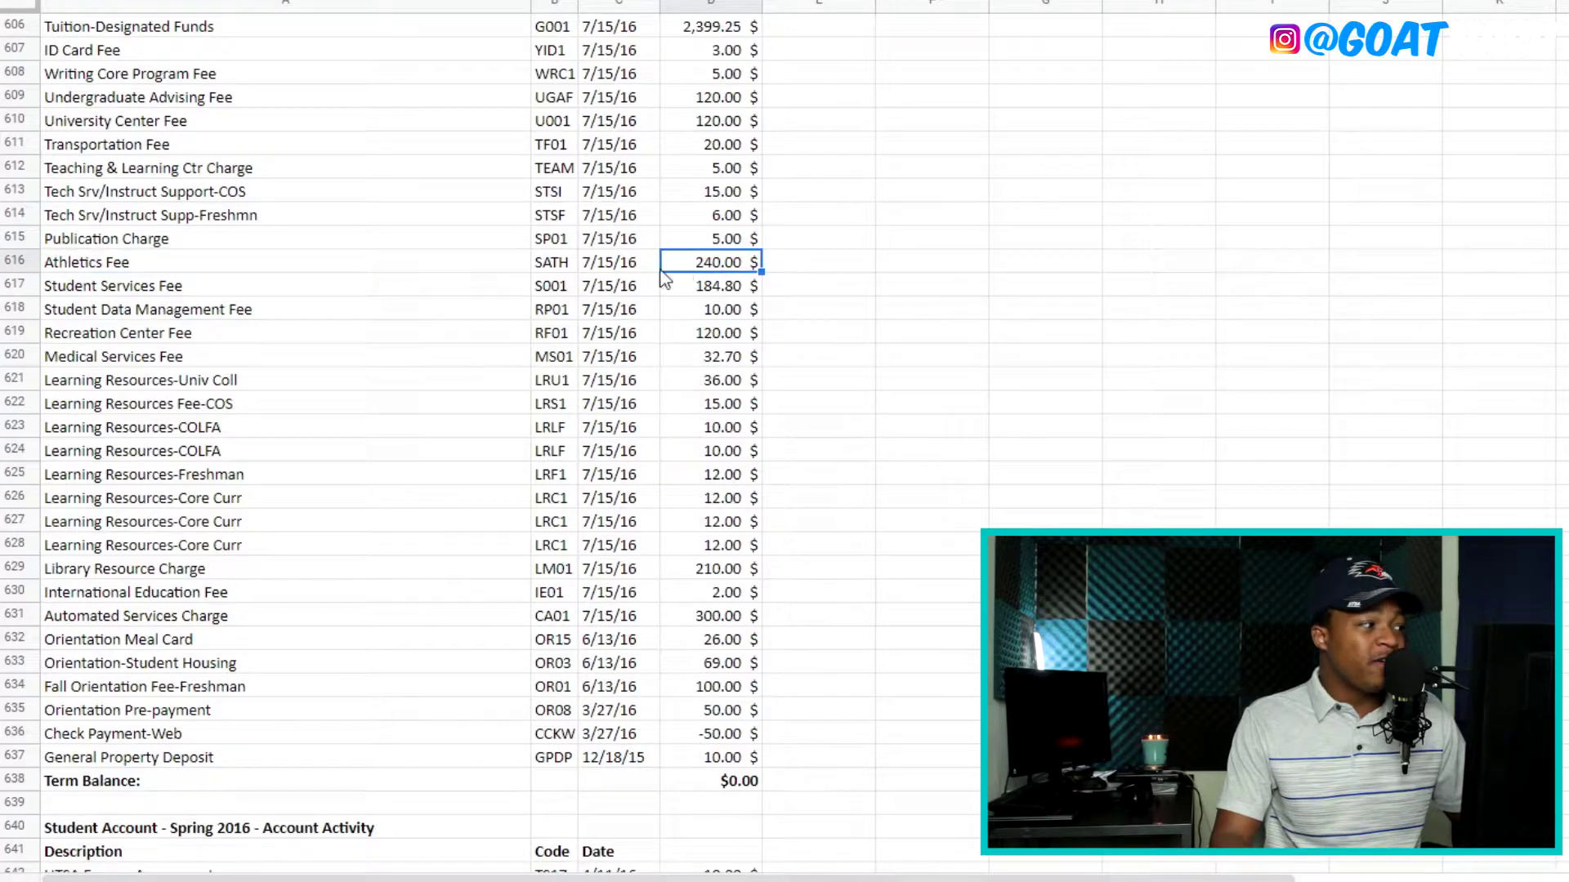
pyautogui.click(11, 262)
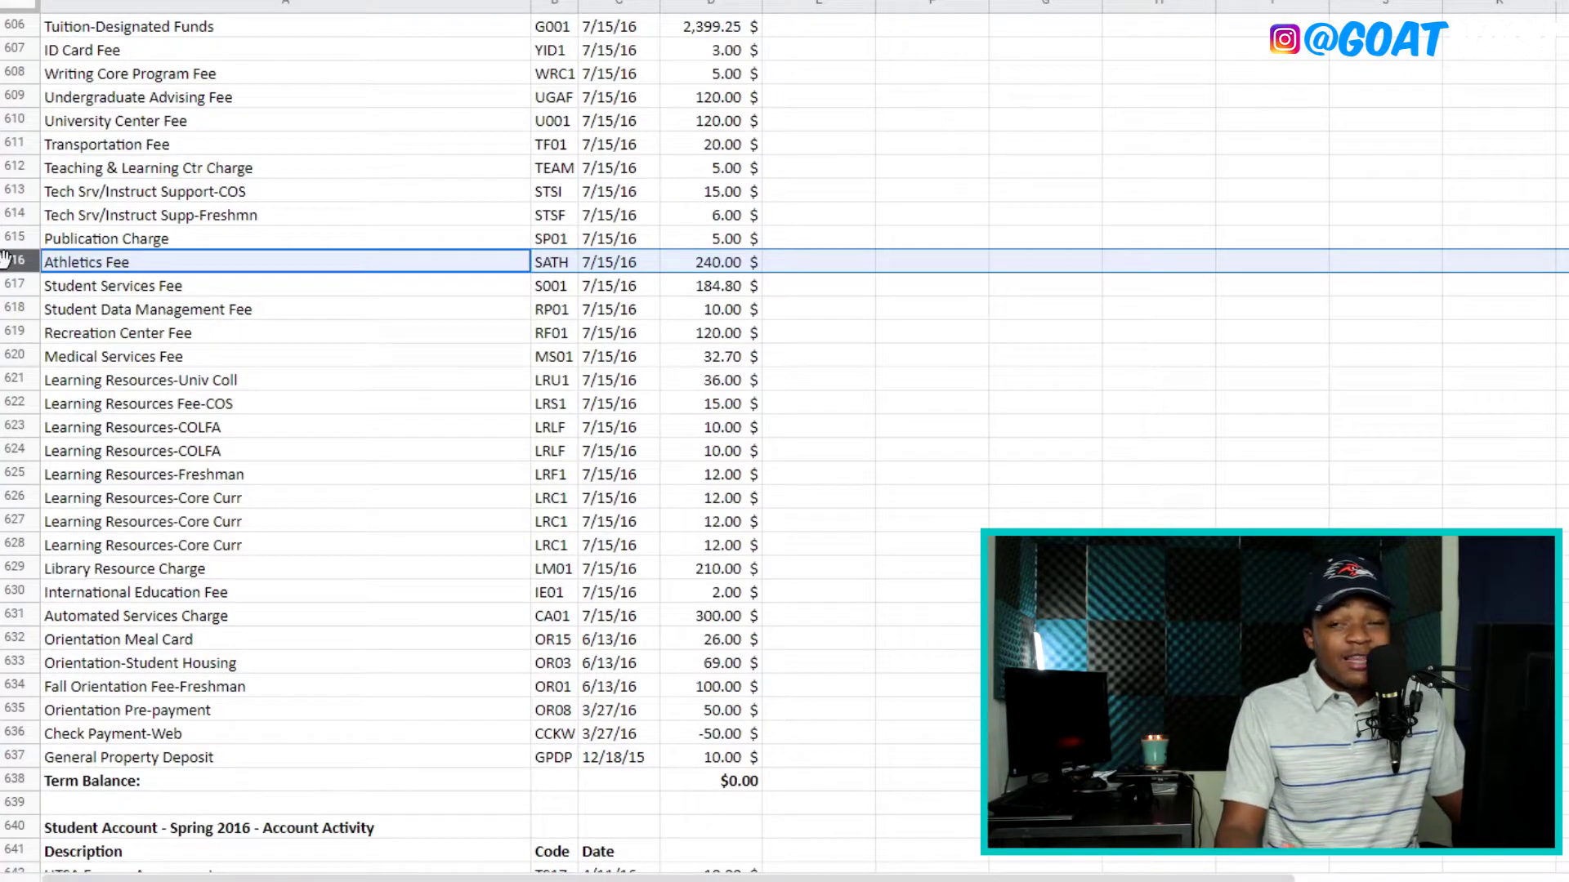
pyautogui.scroll(1, 10, 263)
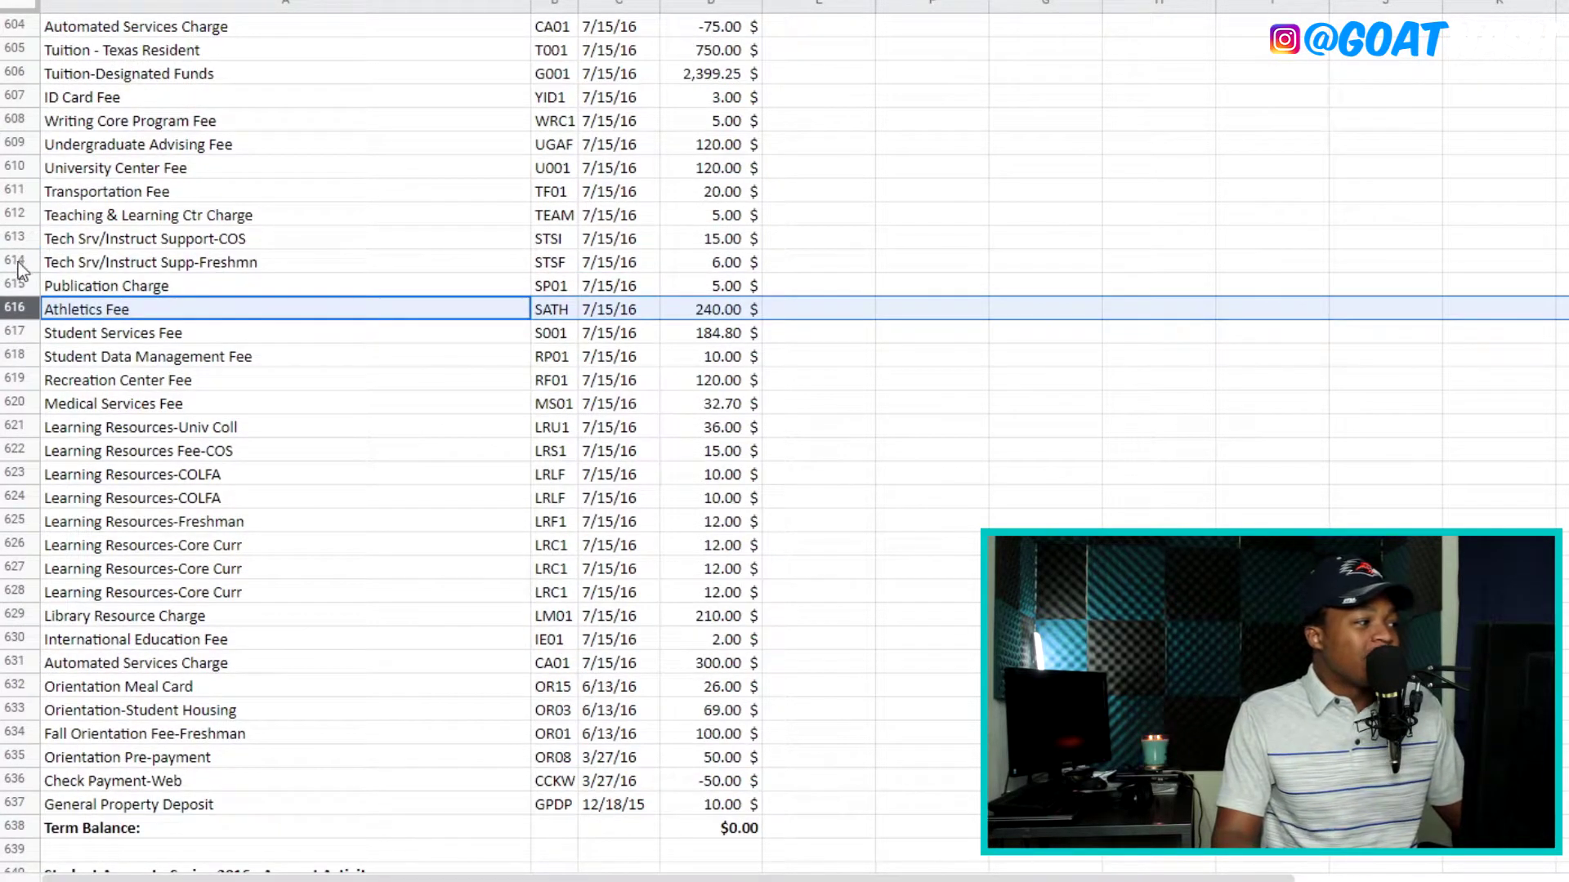
pyautogui.click(12, 262)
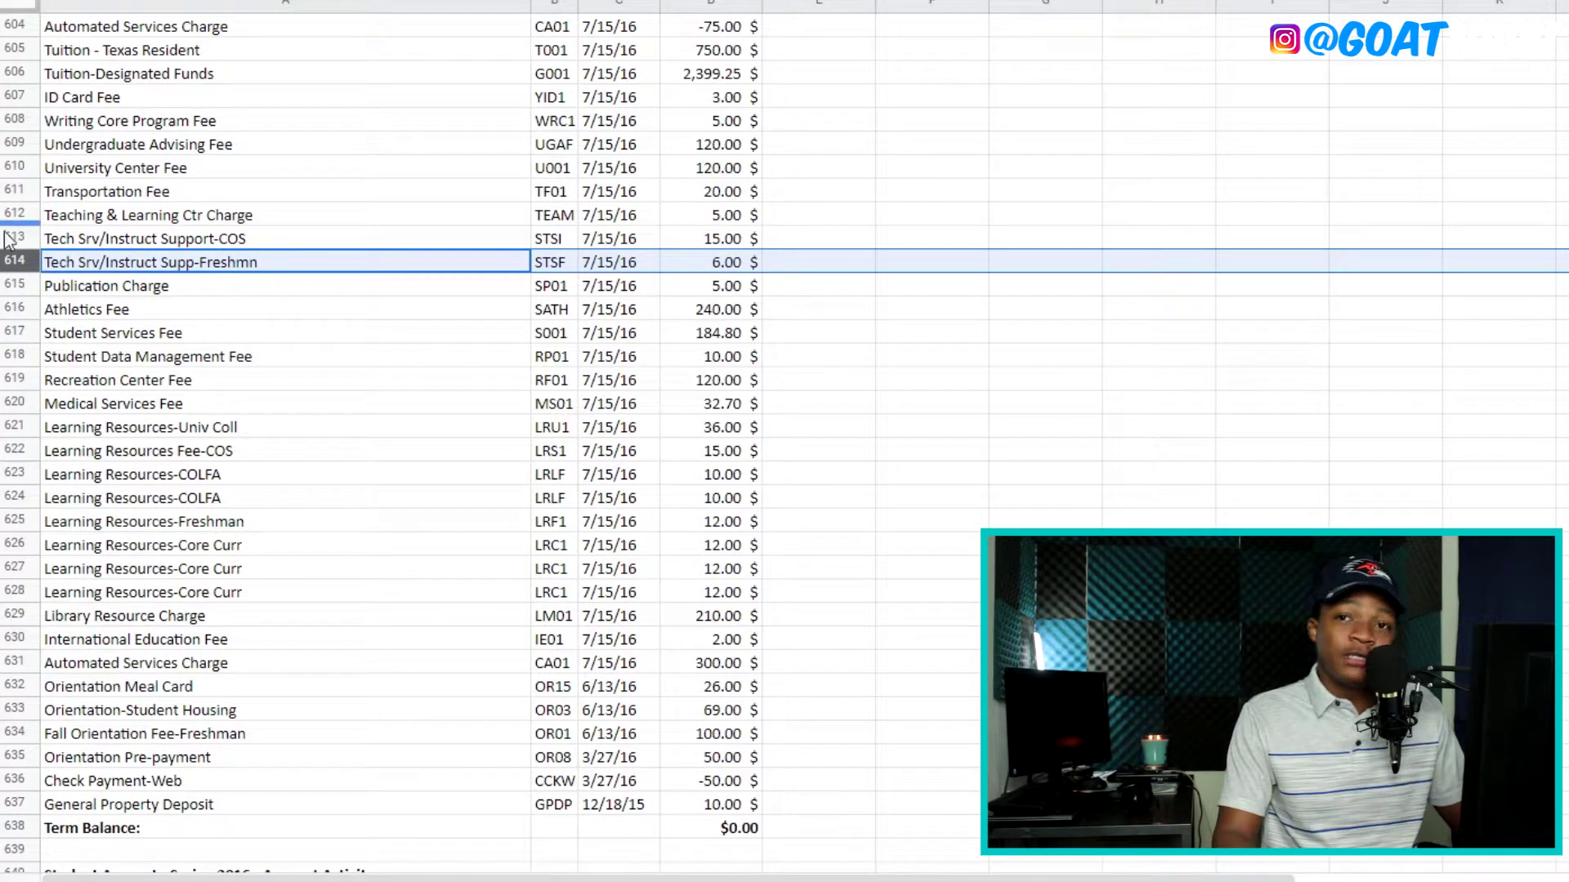
pyautogui.scroll(1, 756, 294)
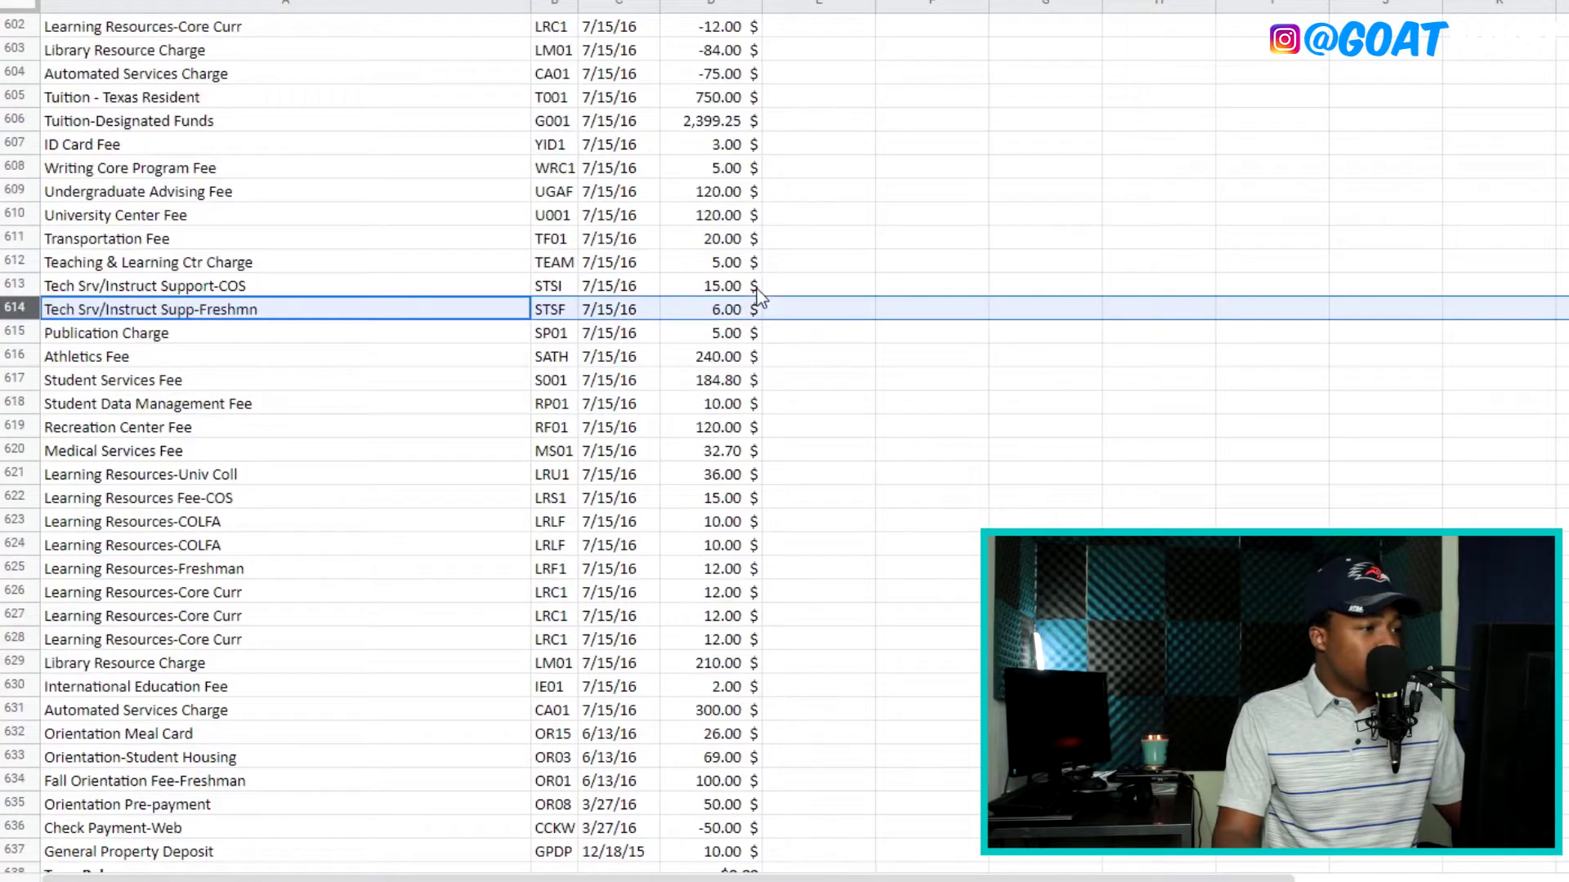
pyautogui.click(701, 222)
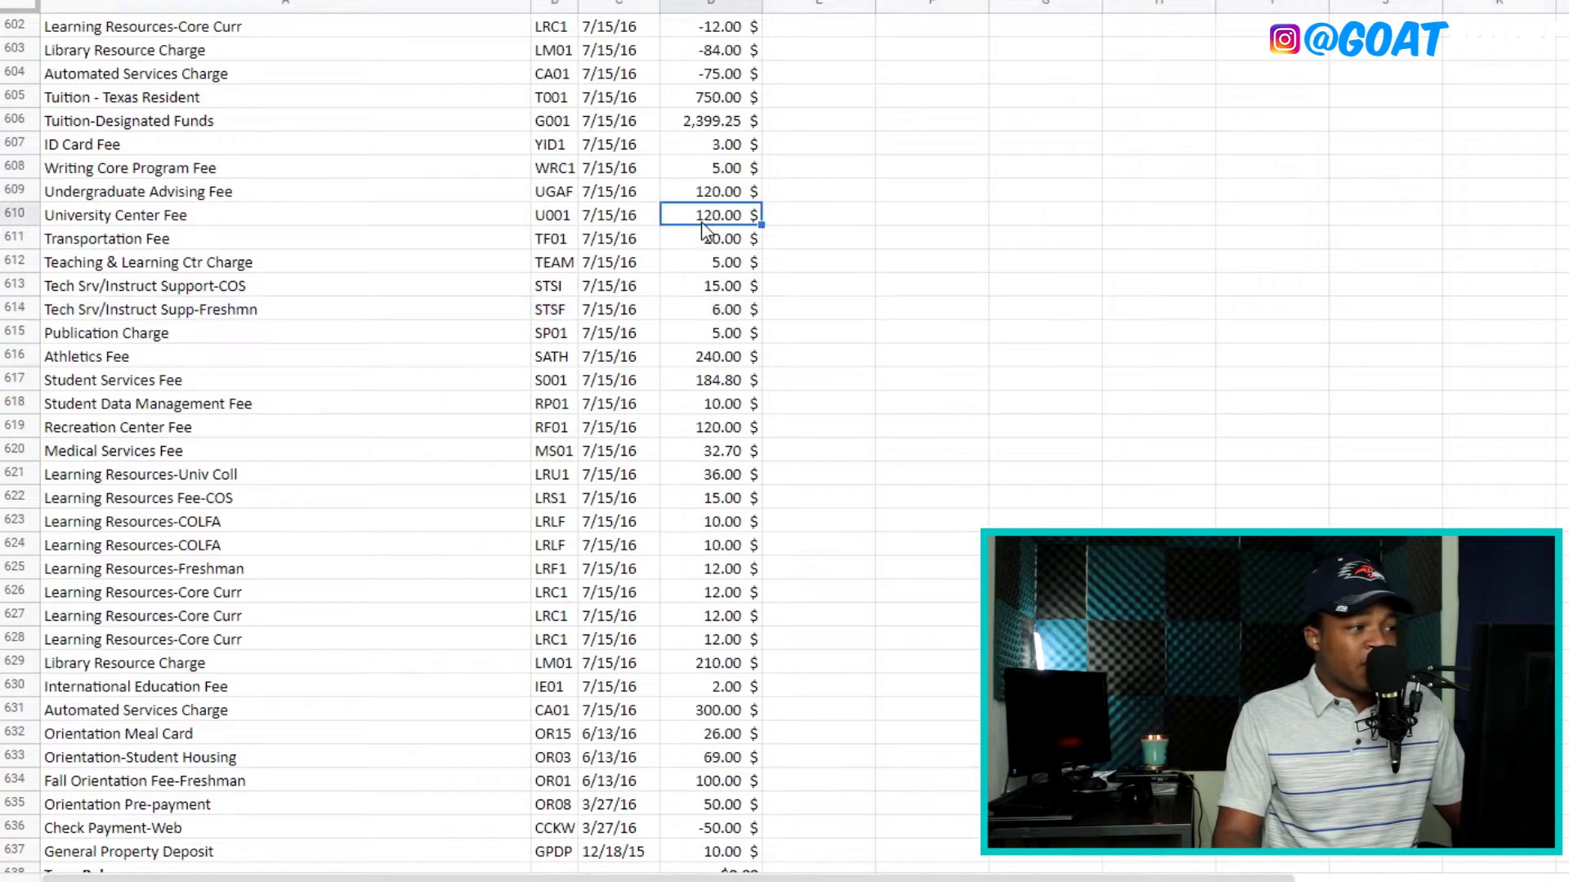
pyautogui.click(11, 238)
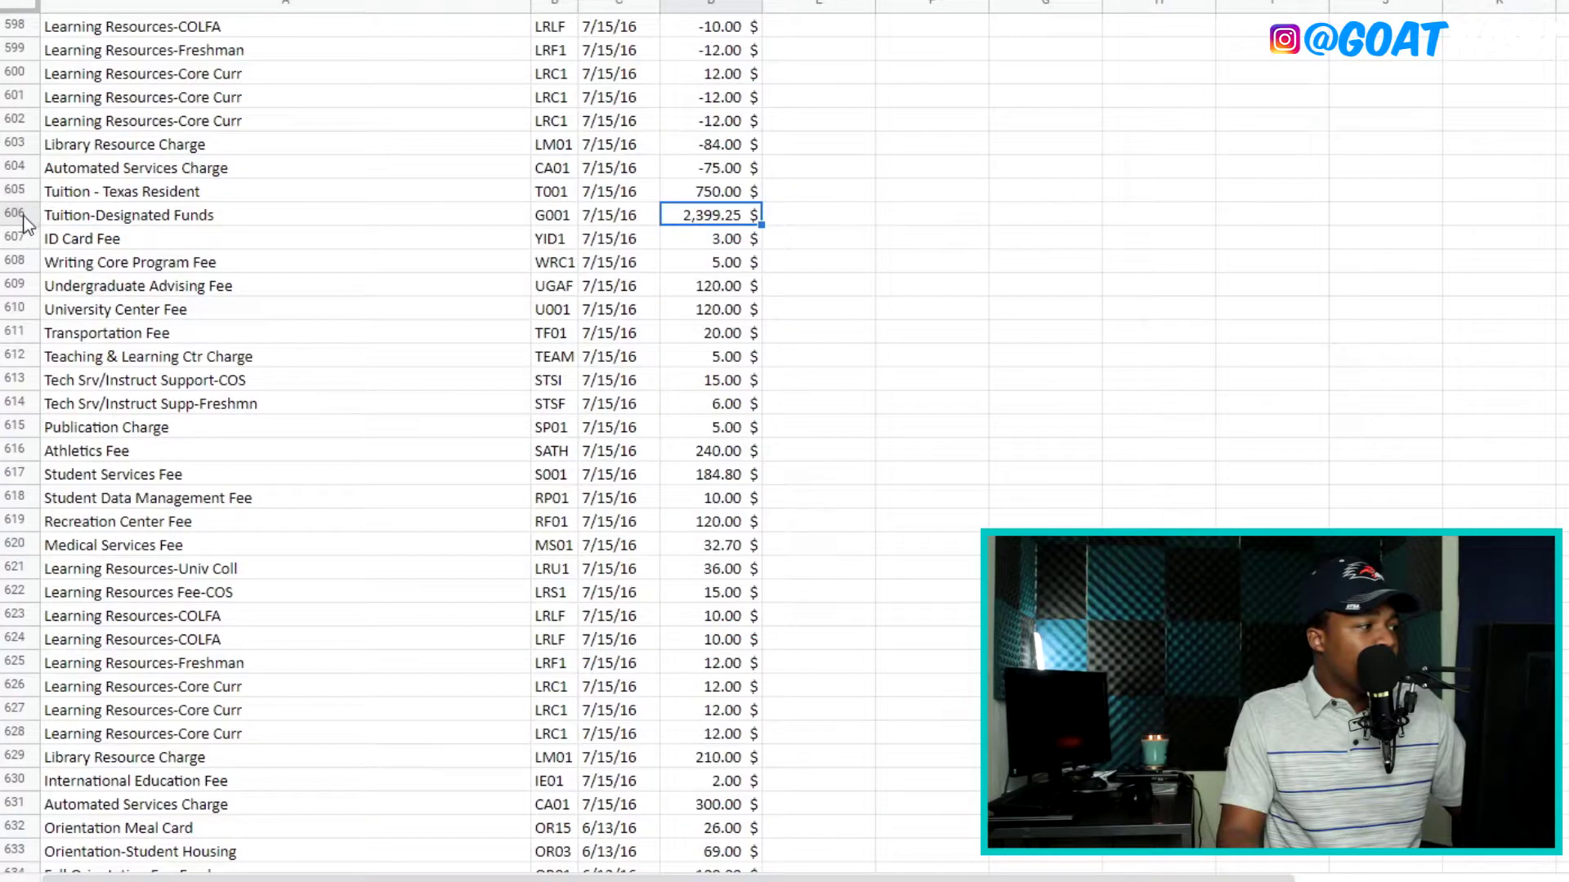
pyautogui.click(17, 217)
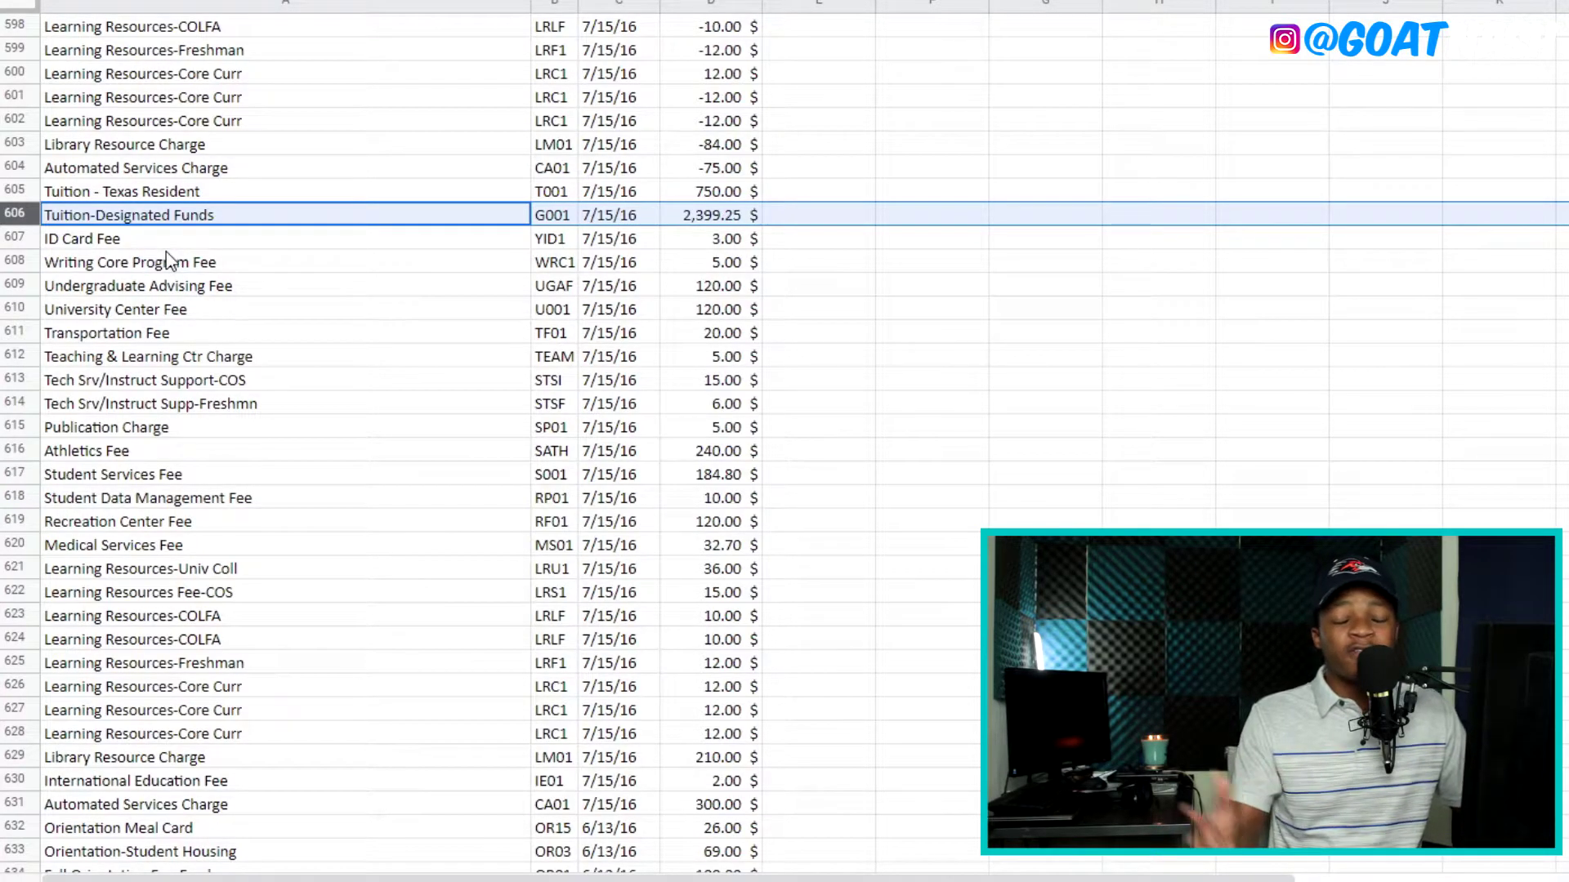
pyautogui.click(88, 196)
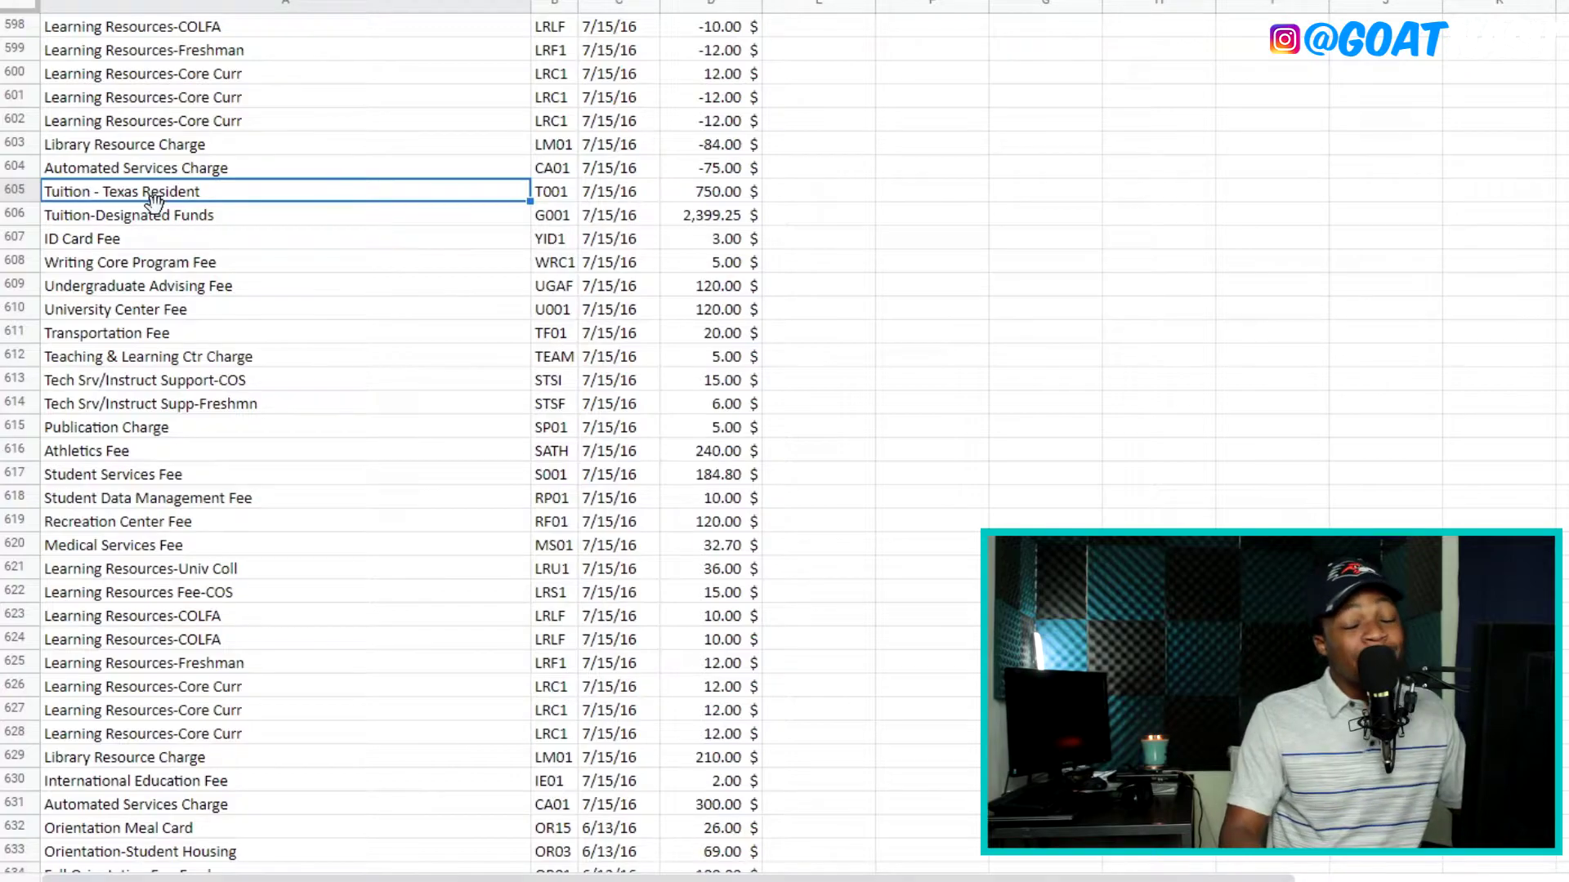
pyautogui.click(709, 211)
pyautogui.click(712, 196)
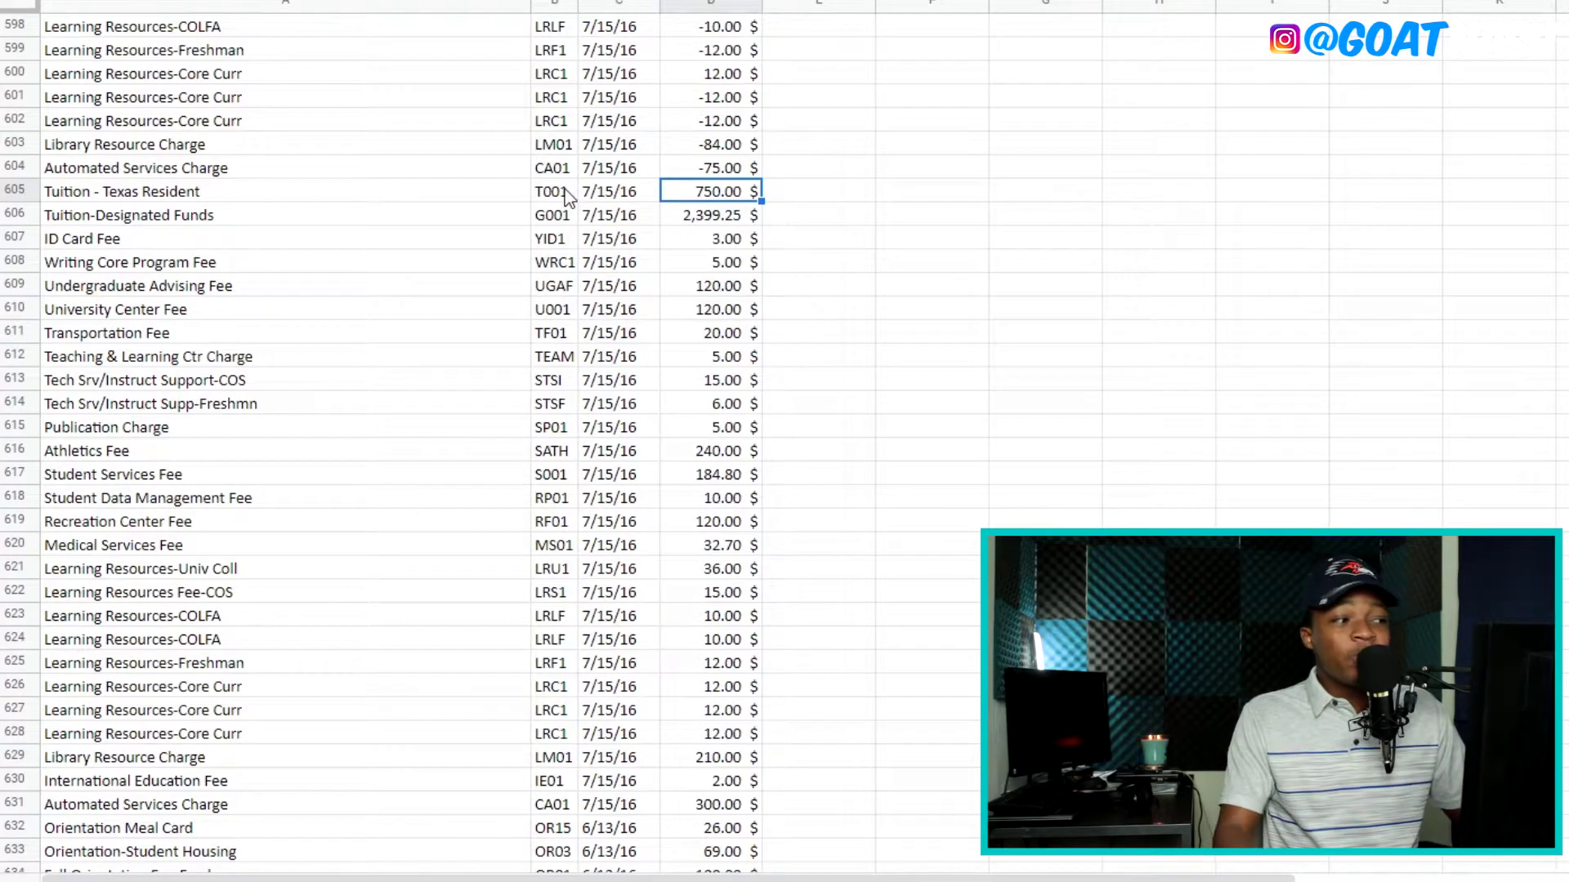
pyautogui.click(712, 222)
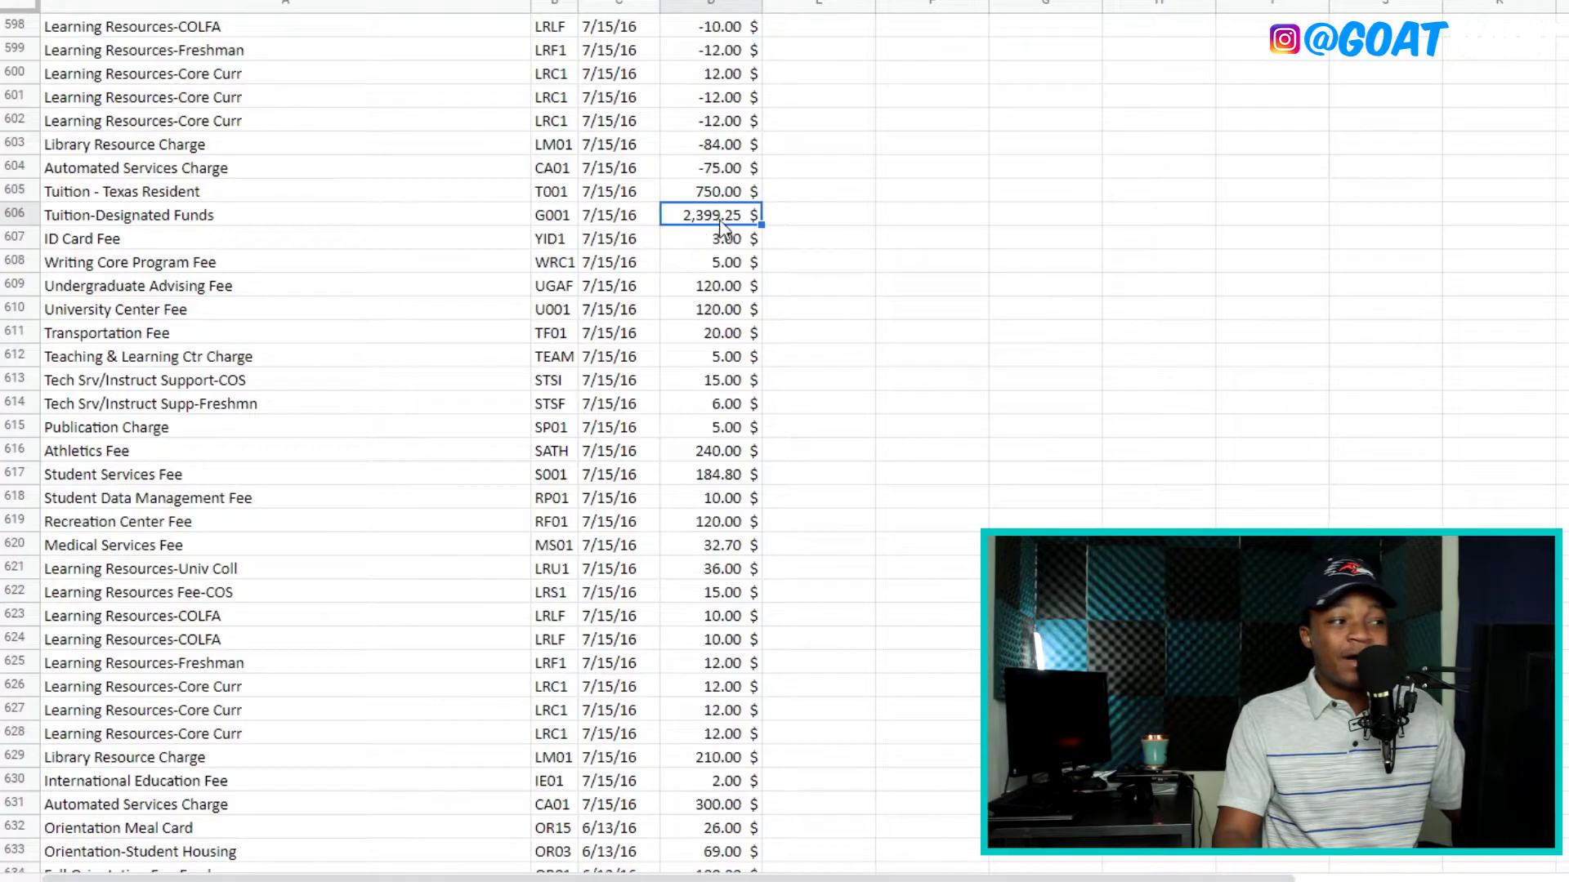
# Put =D605 (750.00) in F605 and =D606 (2,399.25) in F606
pyautogui.moveTo(734, 193); pyautogui.dragTo(718, 214)
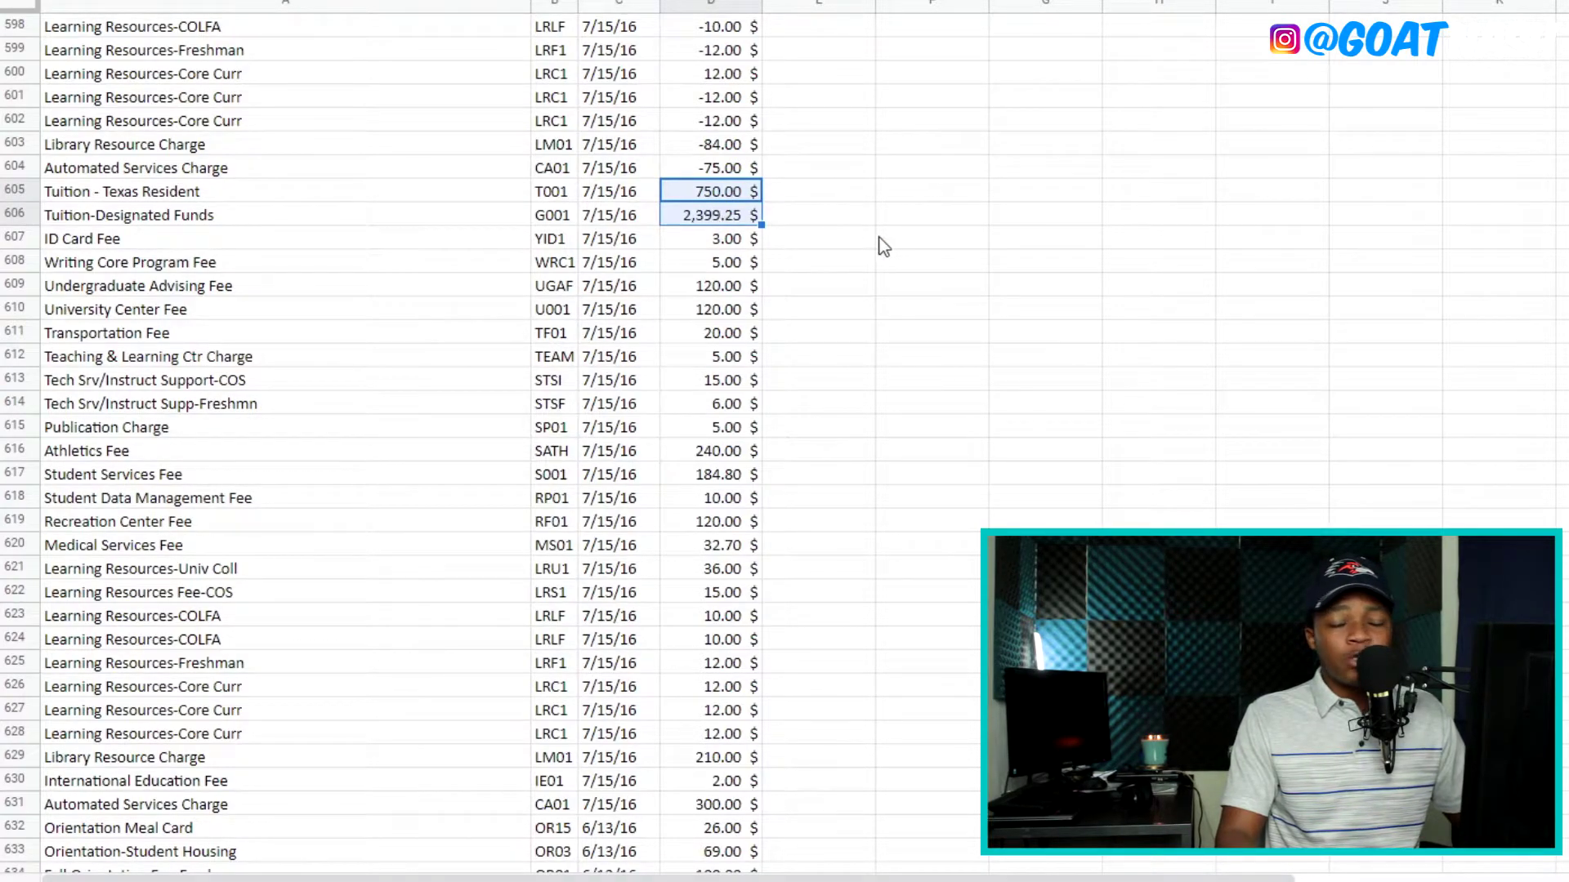
pyautogui.click(945, 196)
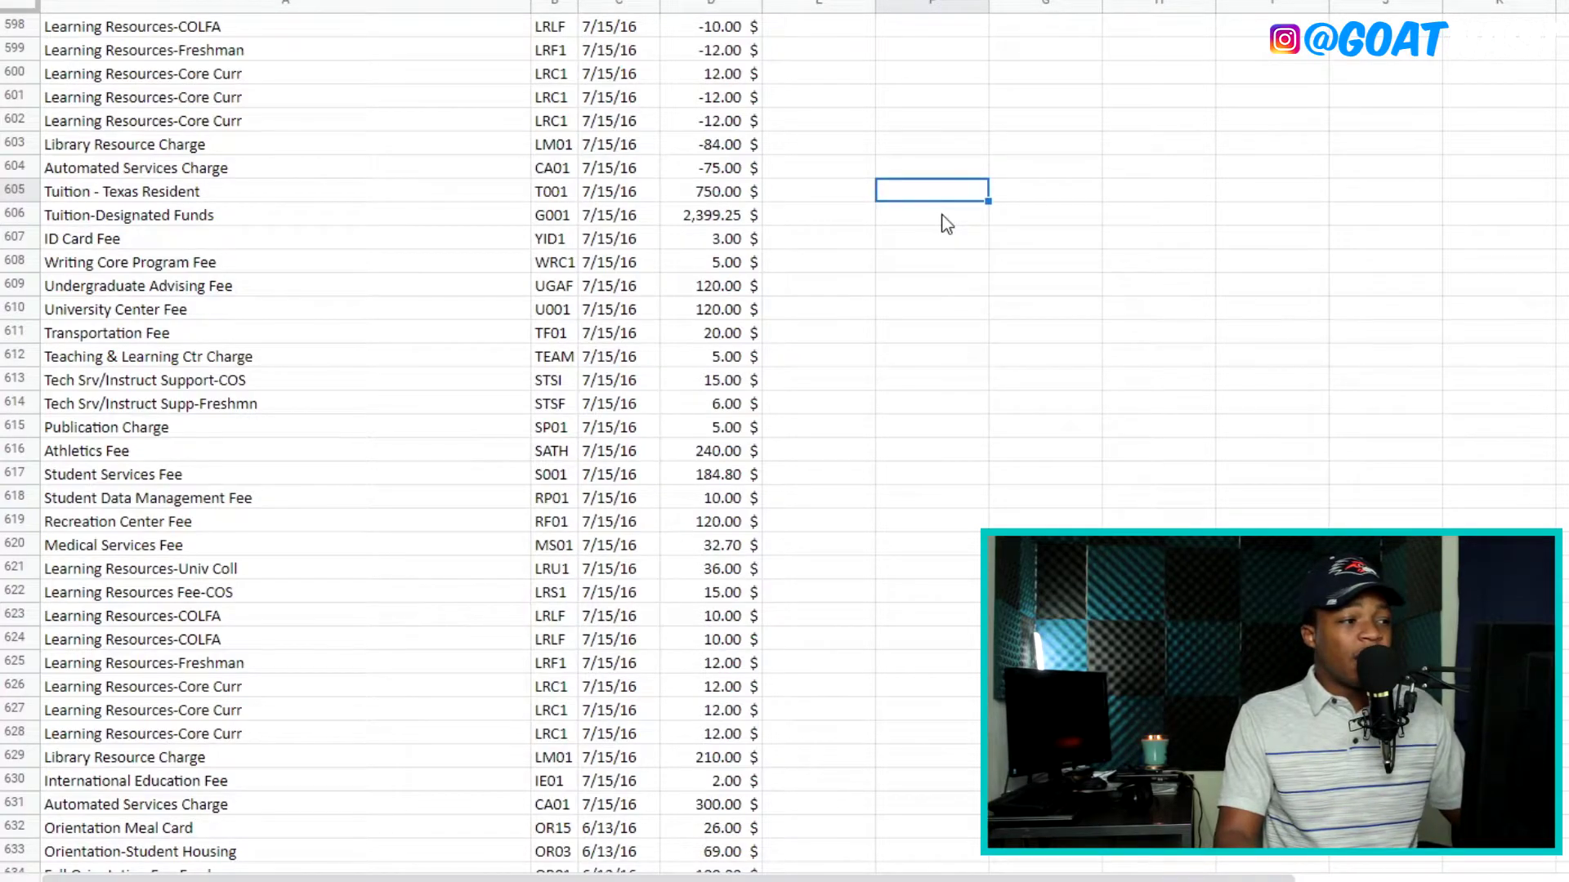
pyautogui.write('=')
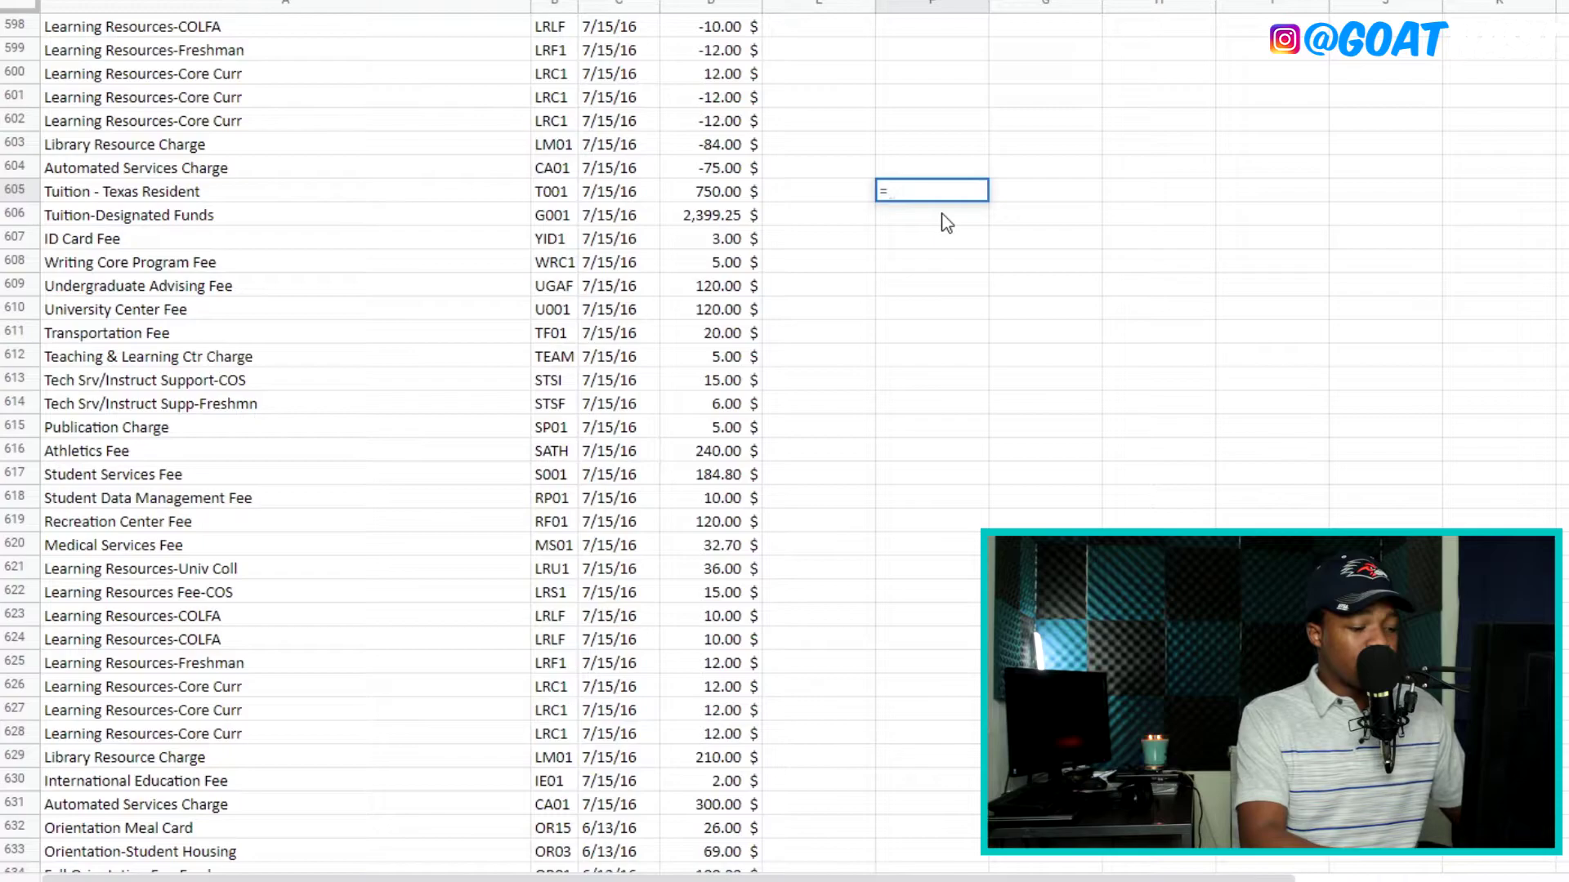
pyautogui.press('Left')
pyautogui.press('Left')
pyautogui.press('Return')
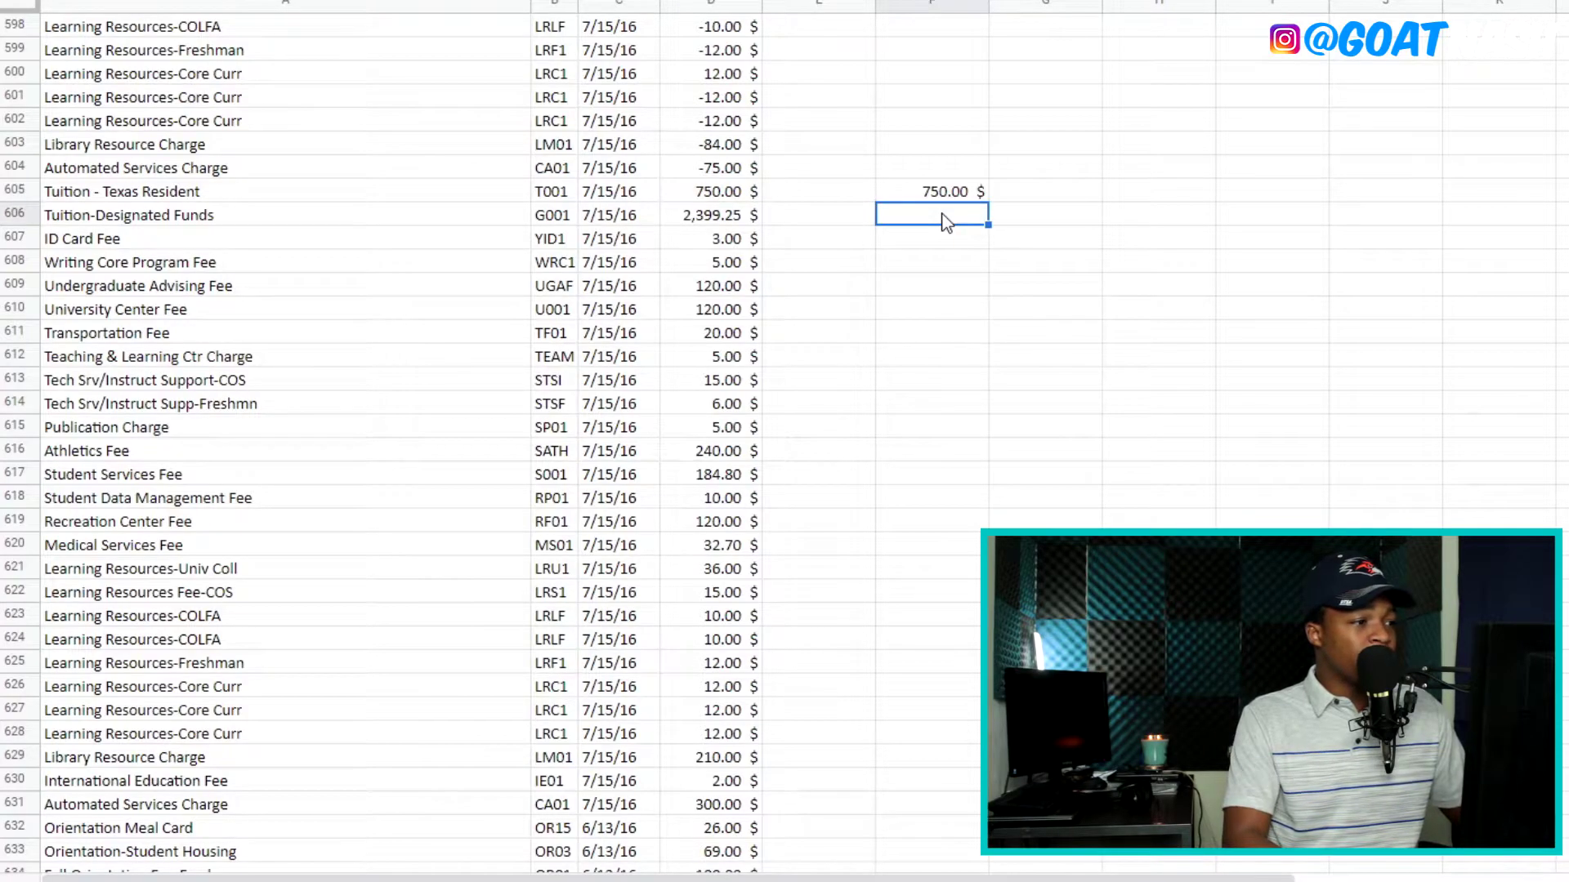
pyautogui.write('=')
pyautogui.press('Right')
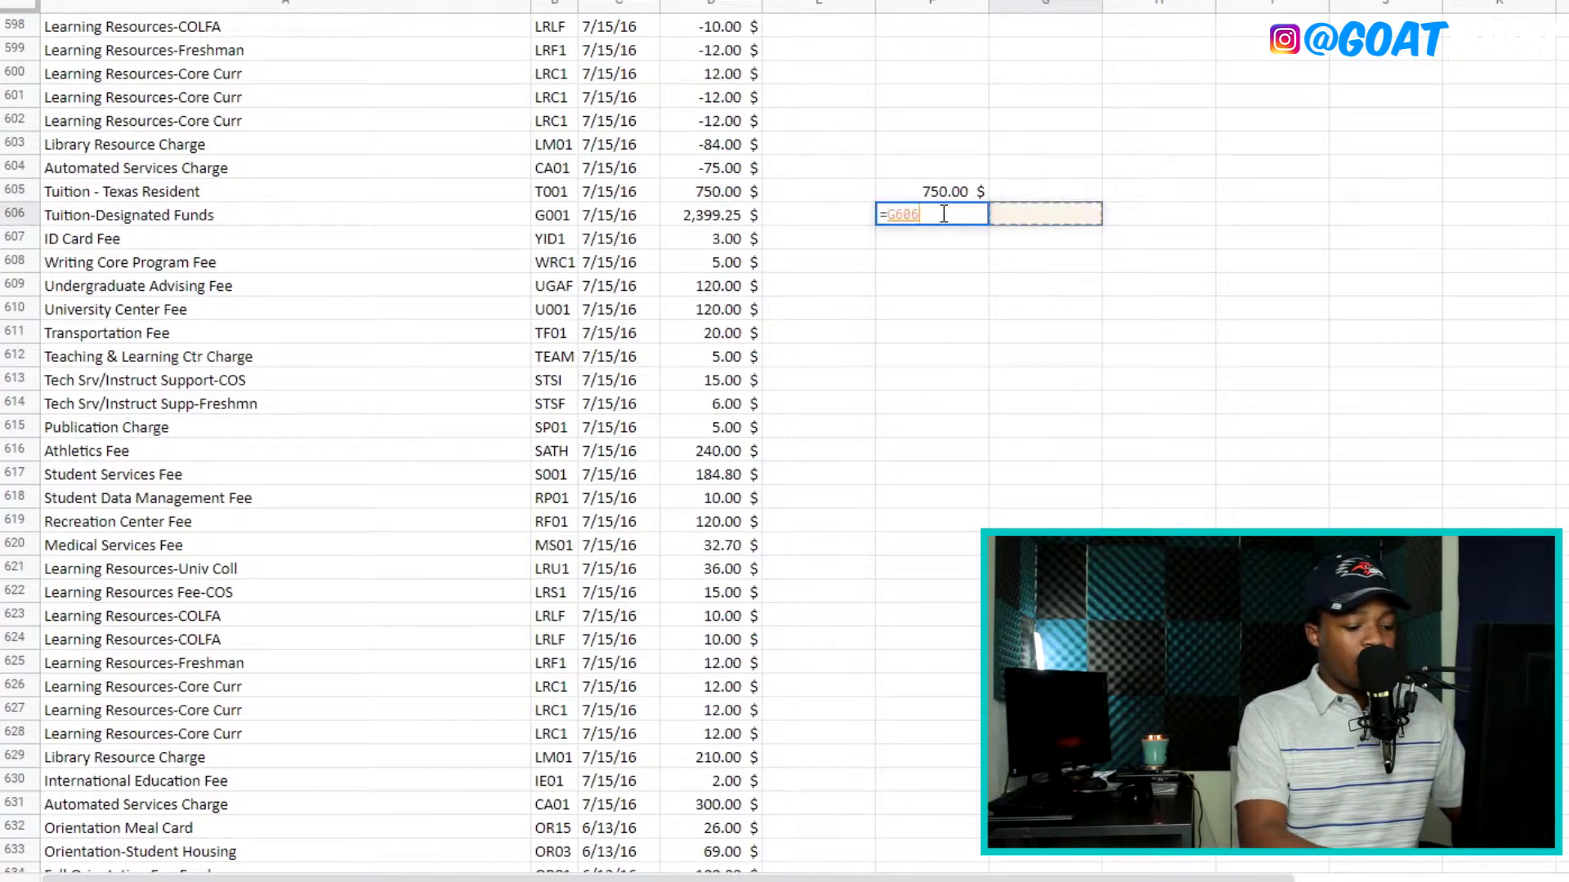
pyautogui.press('Left')
pyautogui.press('Left')
pyautogui.press('Left')
pyautogui.press('Return')
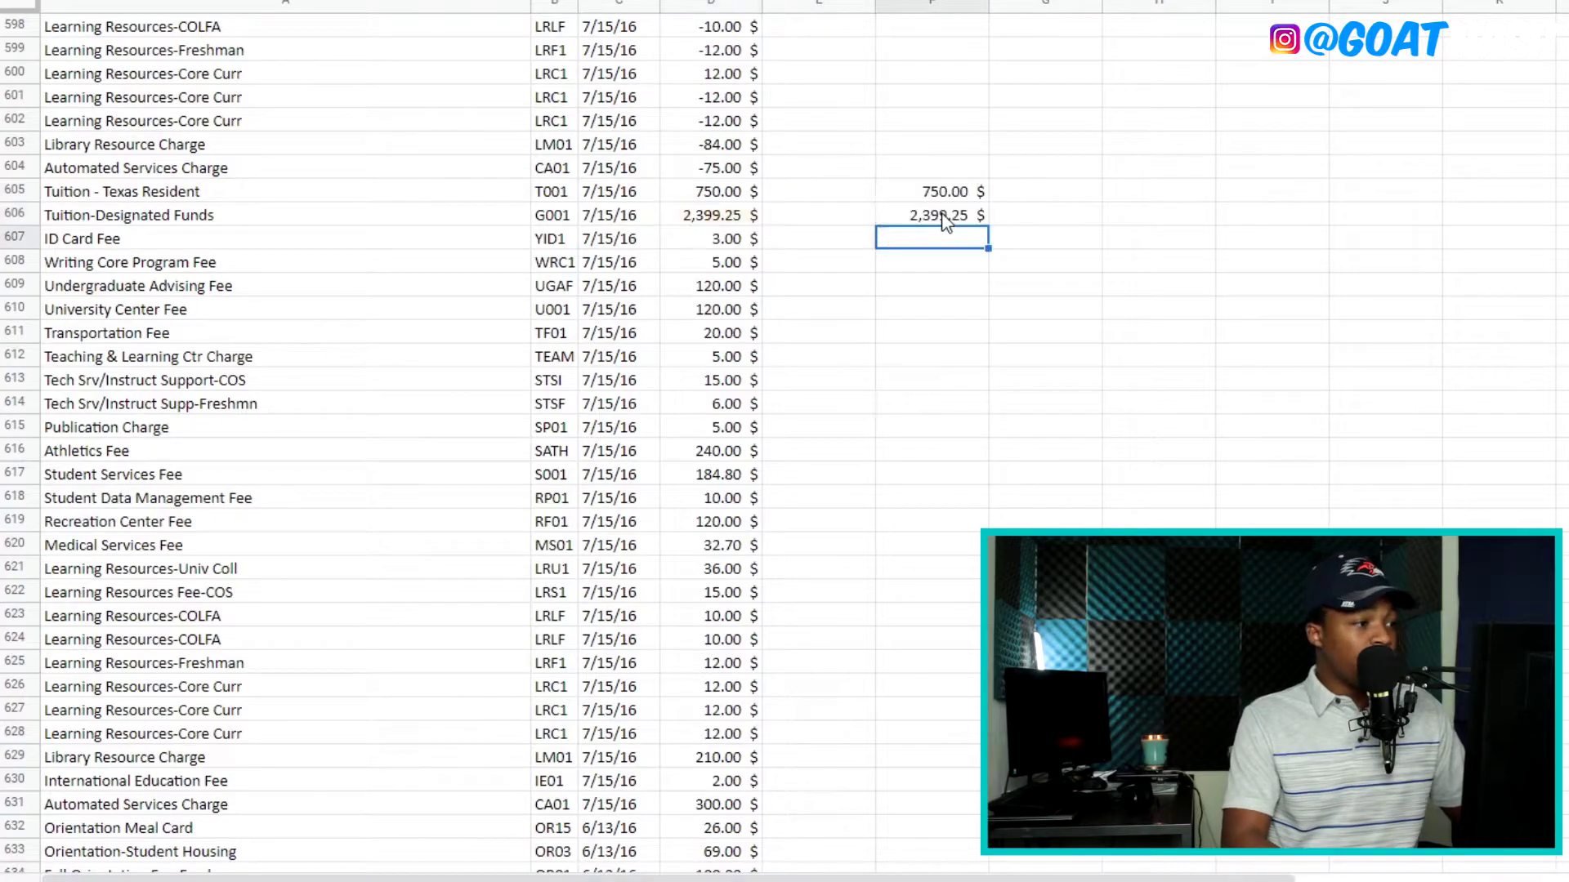
# Go up to Spring 2017 Account Activity and inspect the 150.00 and 479.85 tuition charges
pyautogui.scroll(3, 973, 245)
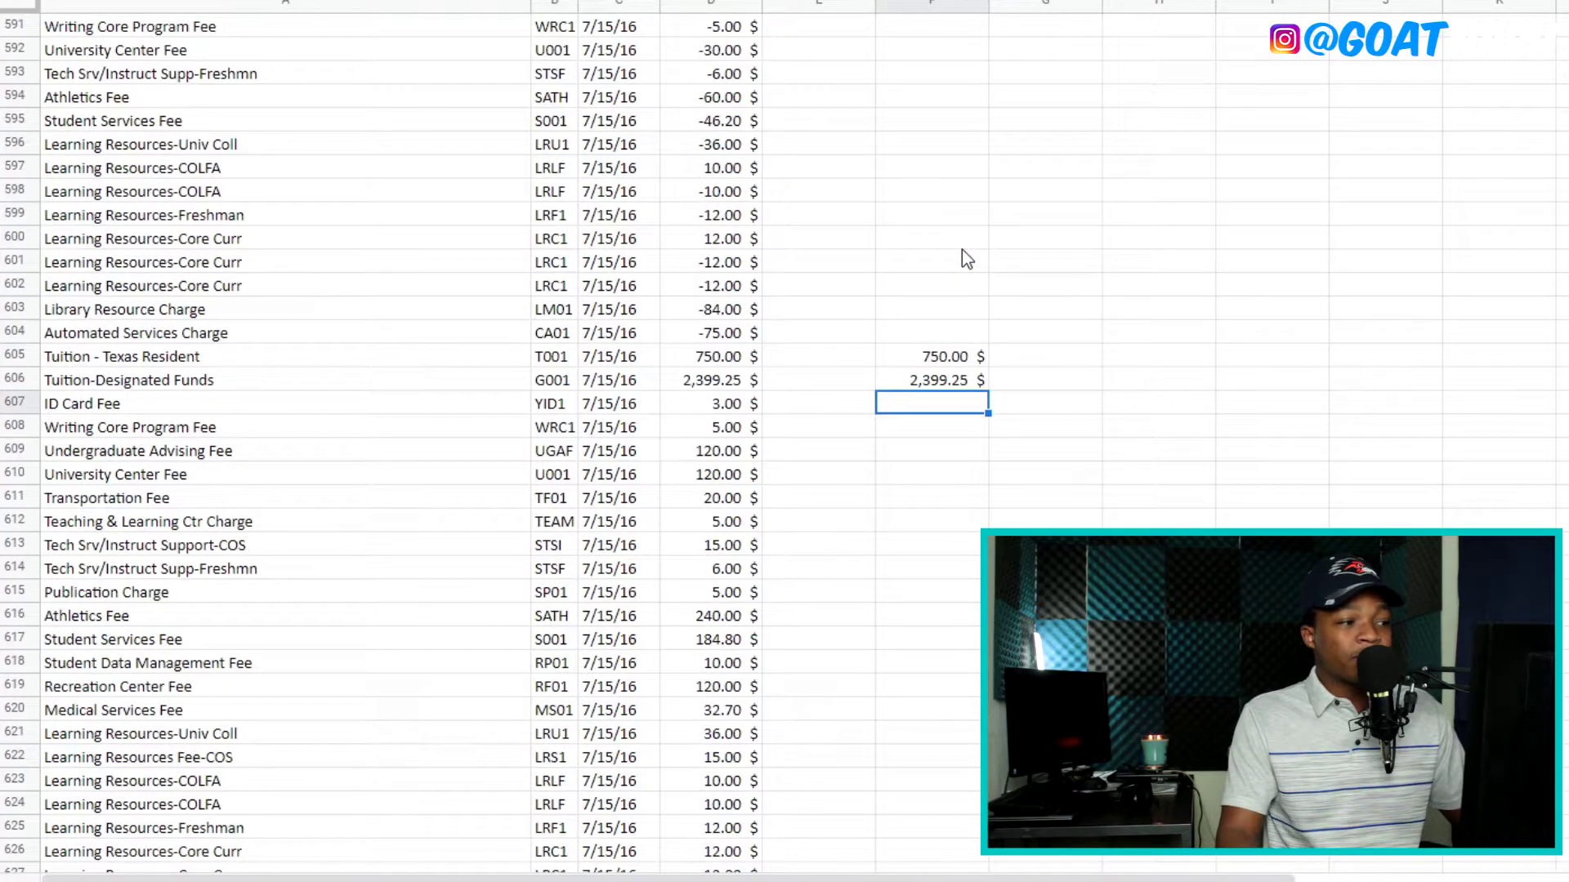
pyautogui.scroll(1, 445, 270)
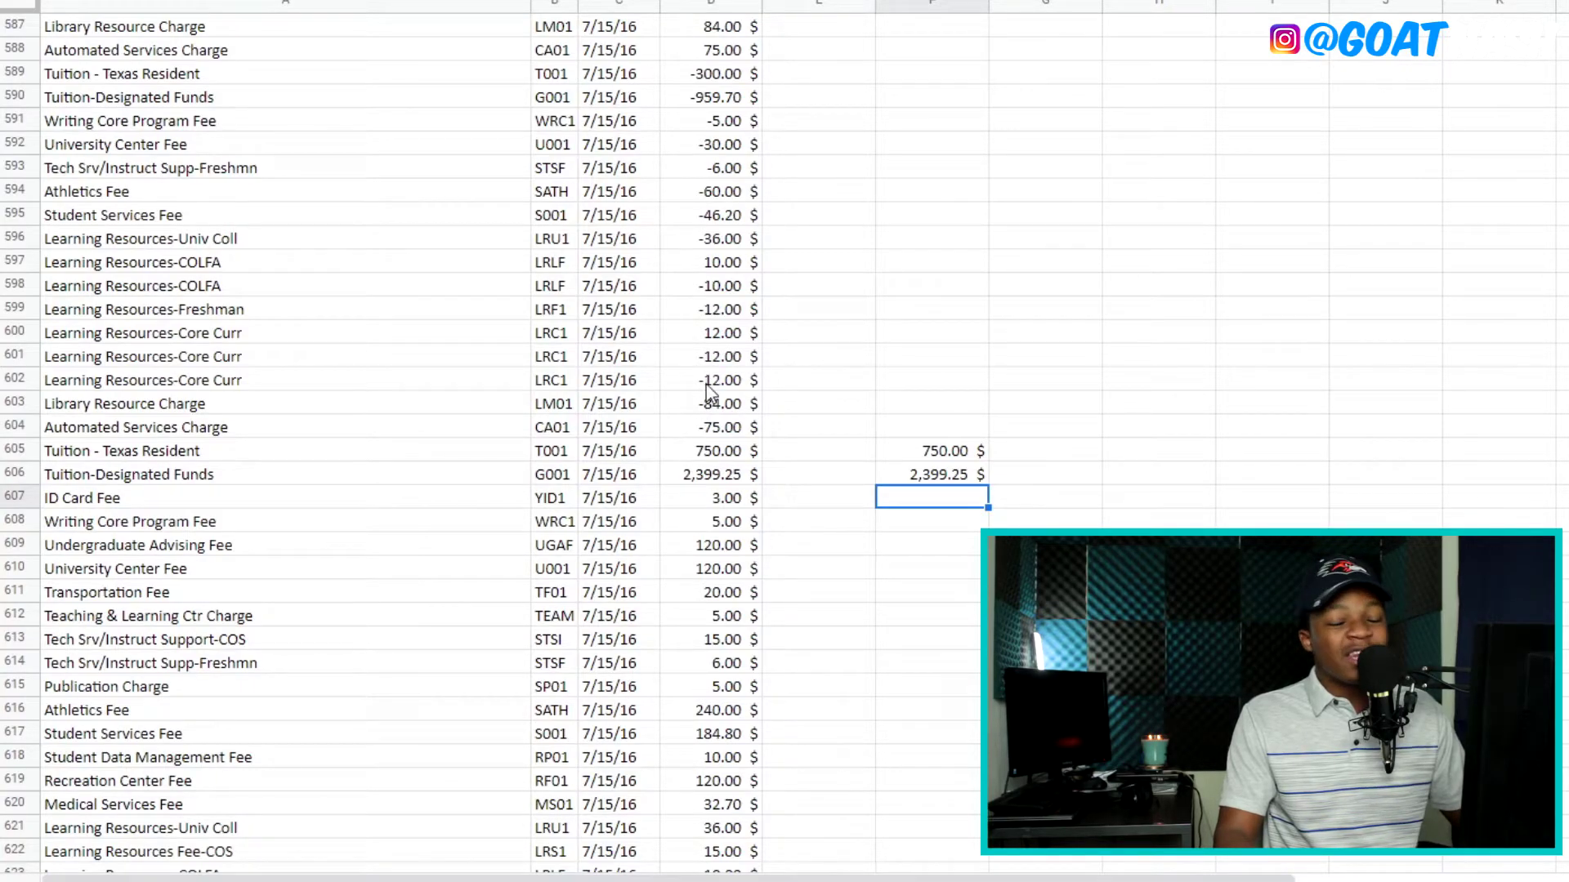
pyautogui.scroll(2, 709, 347)
pyautogui.scroll(2, 655, 340)
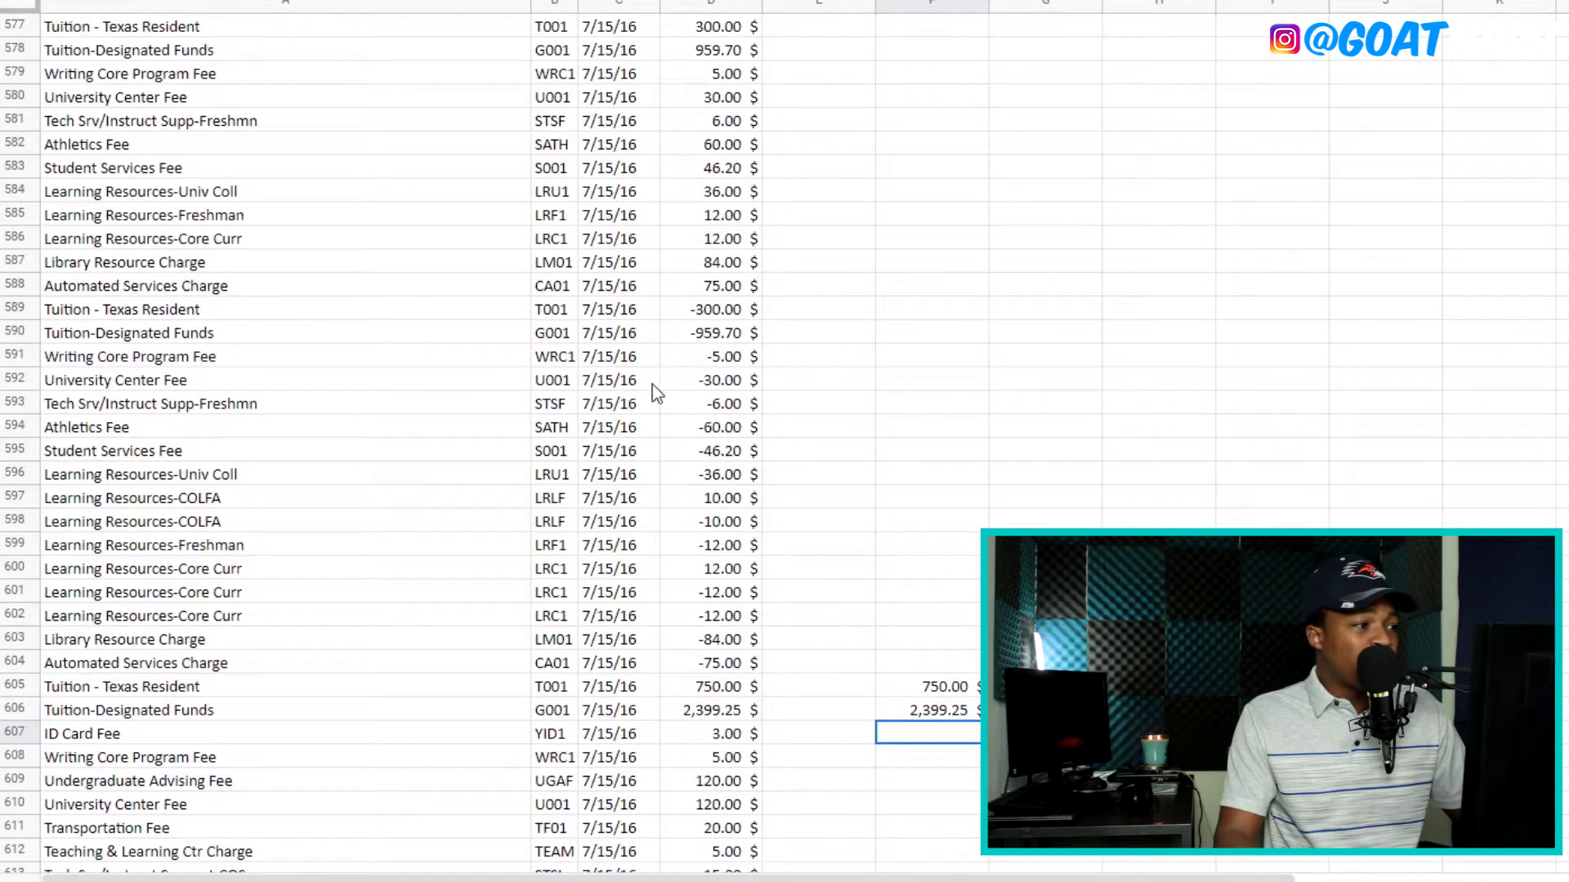
pyautogui.scroll(5, 655, 340)
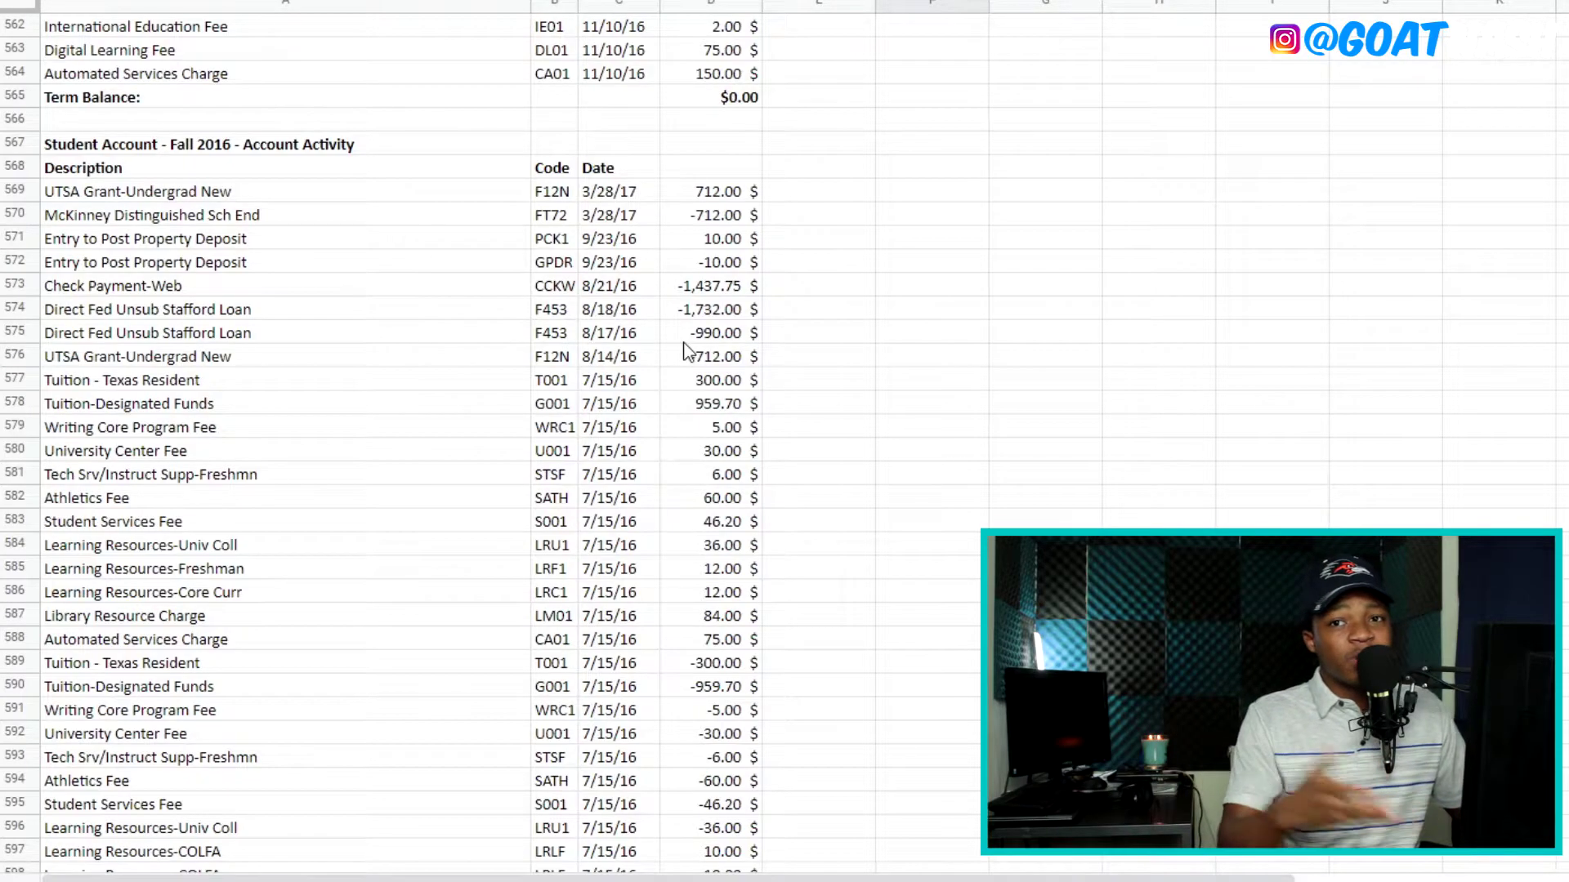
pyautogui.scroll(3, 693, 352)
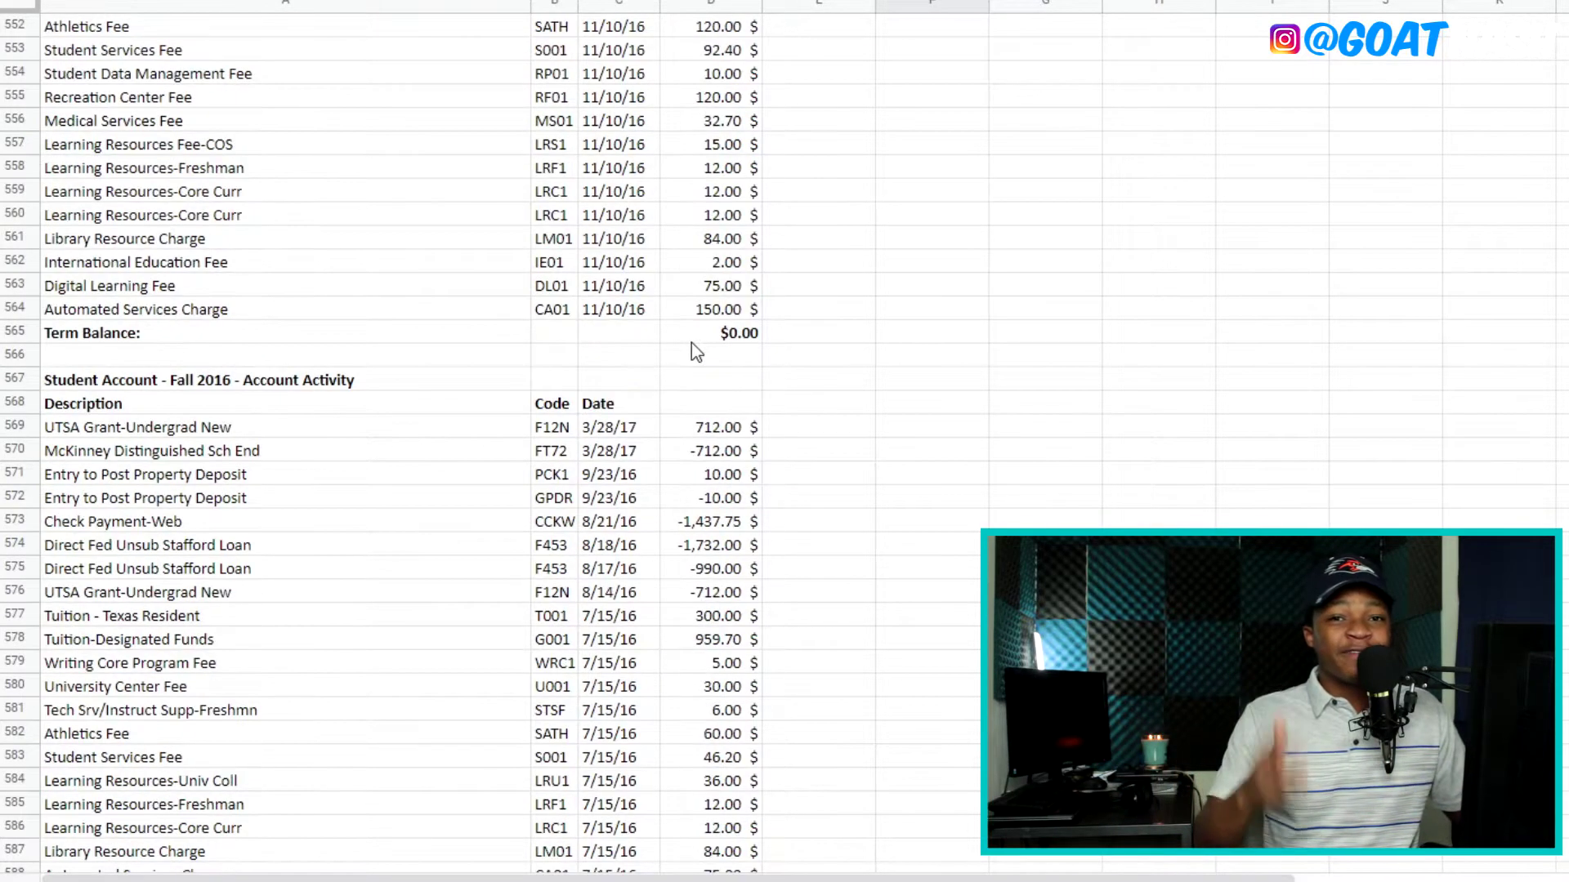
pyautogui.scroll(3, 693, 351)
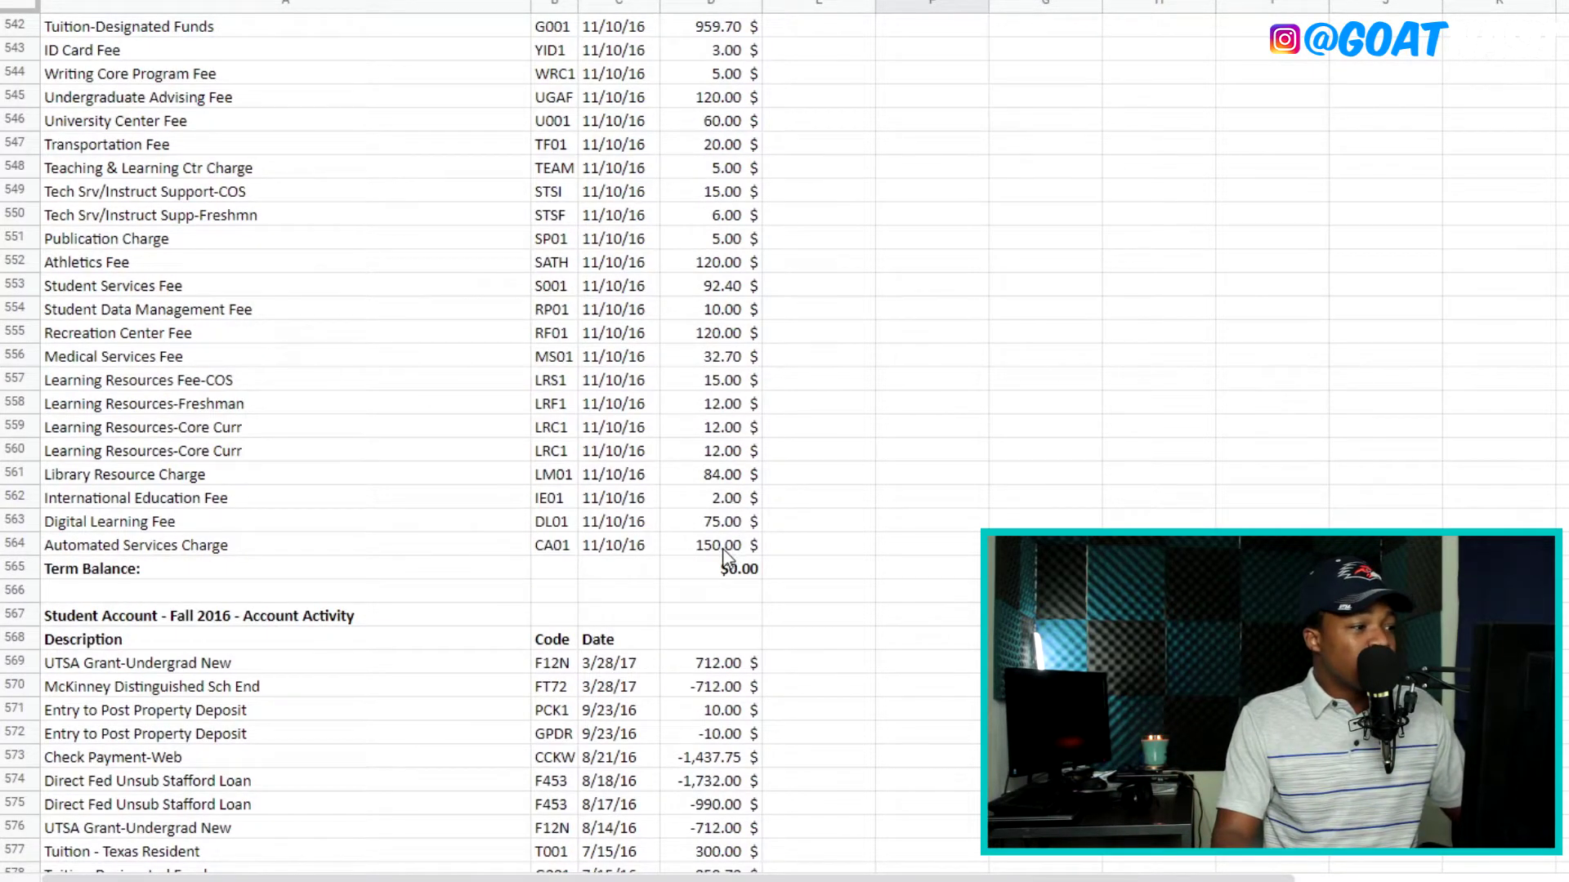
pyautogui.scroll(5, 724, 557)
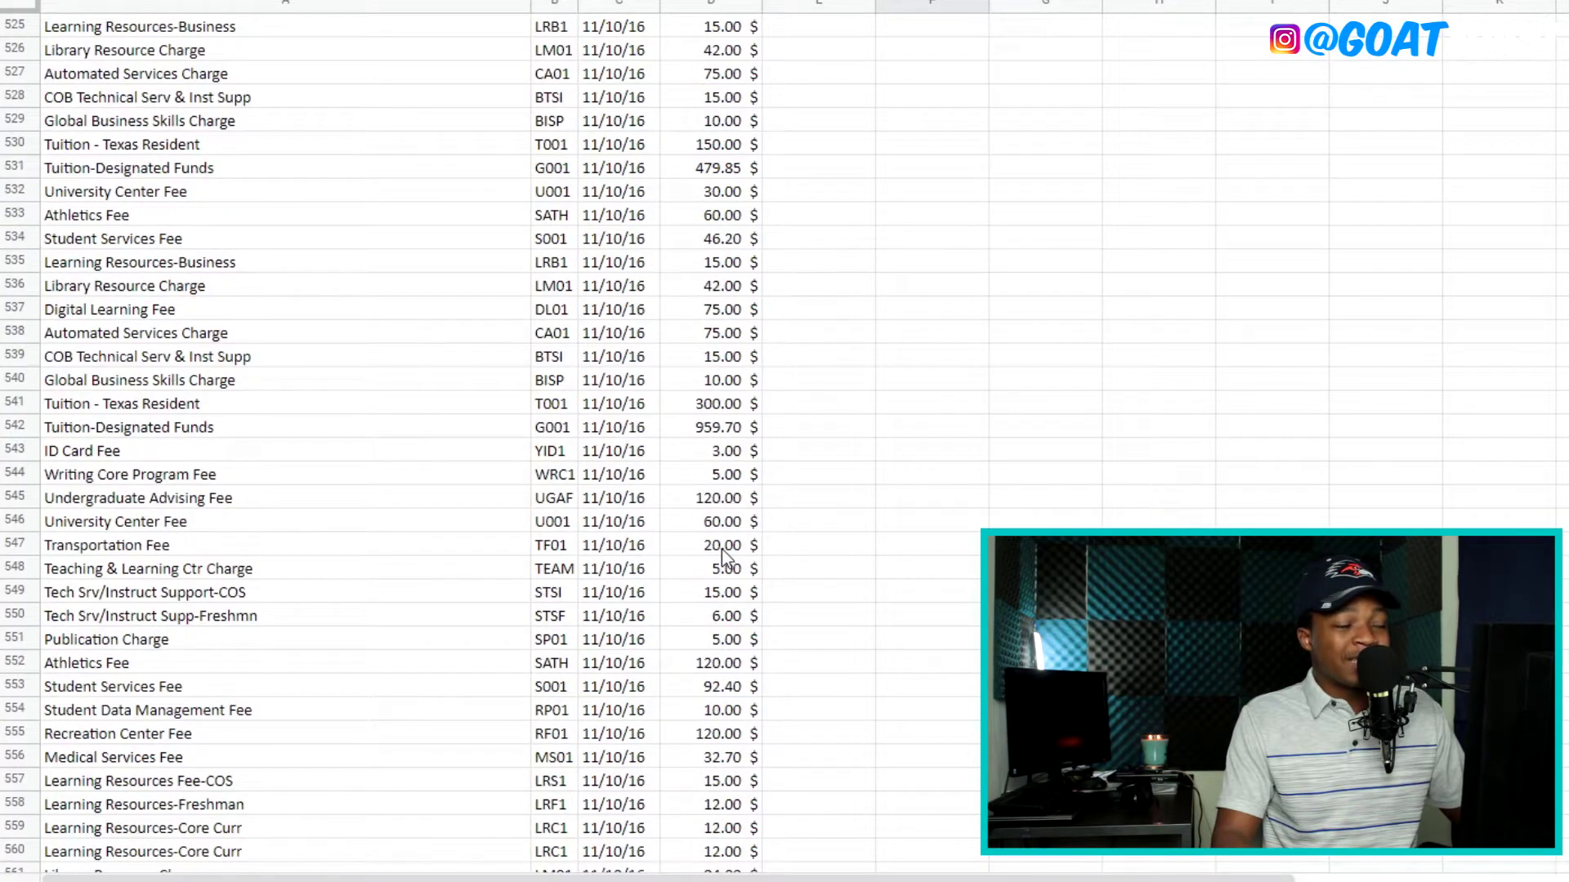
pyautogui.scroll(2, 724, 557)
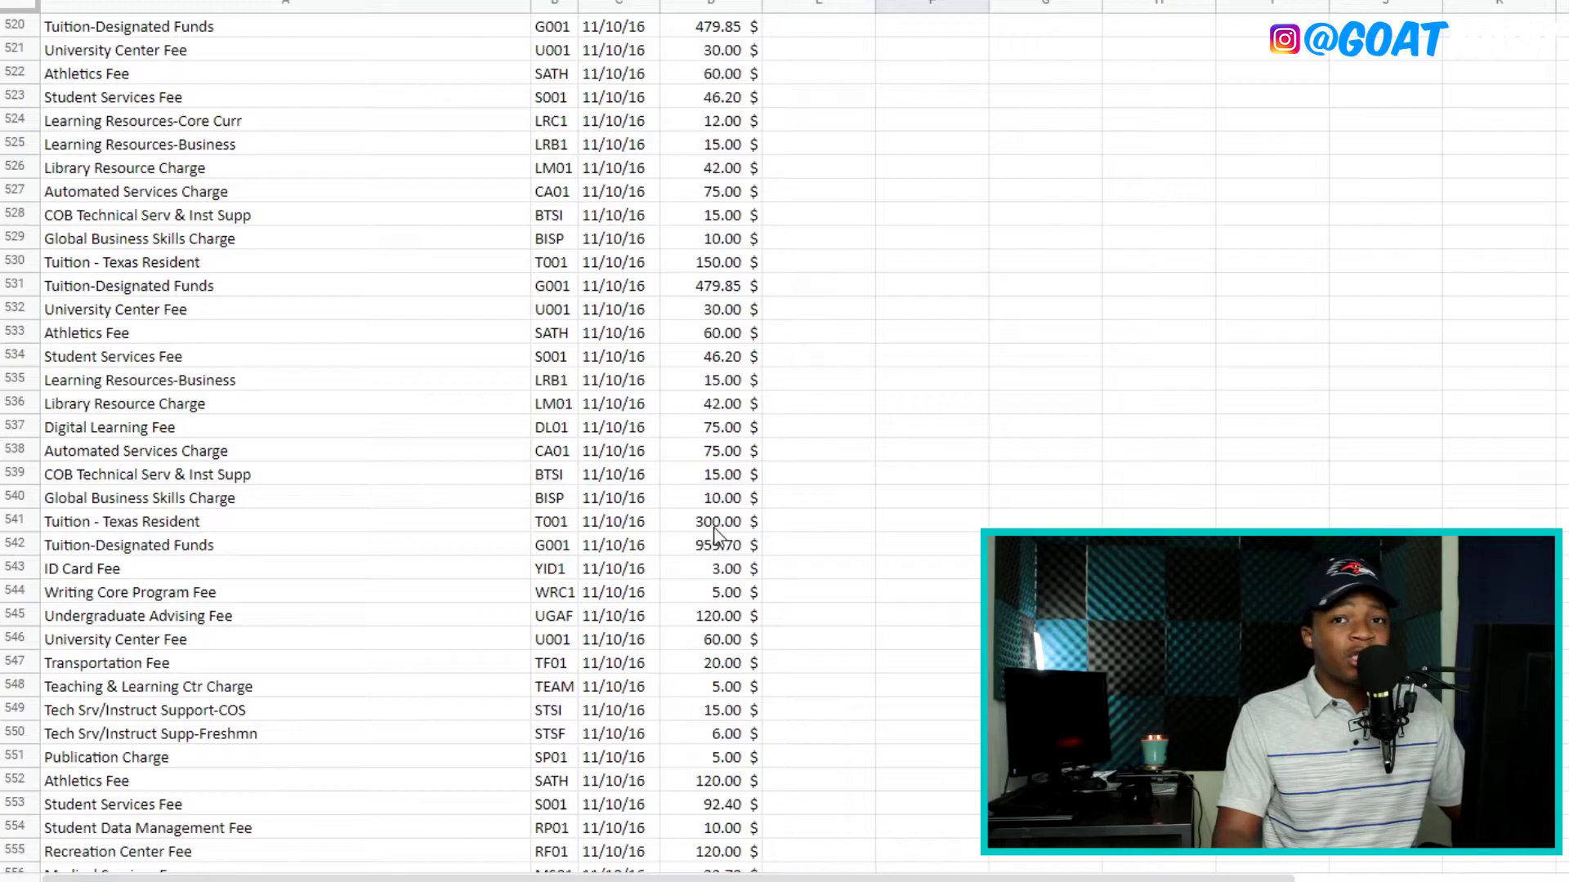
pyautogui.scroll(4, 713, 563)
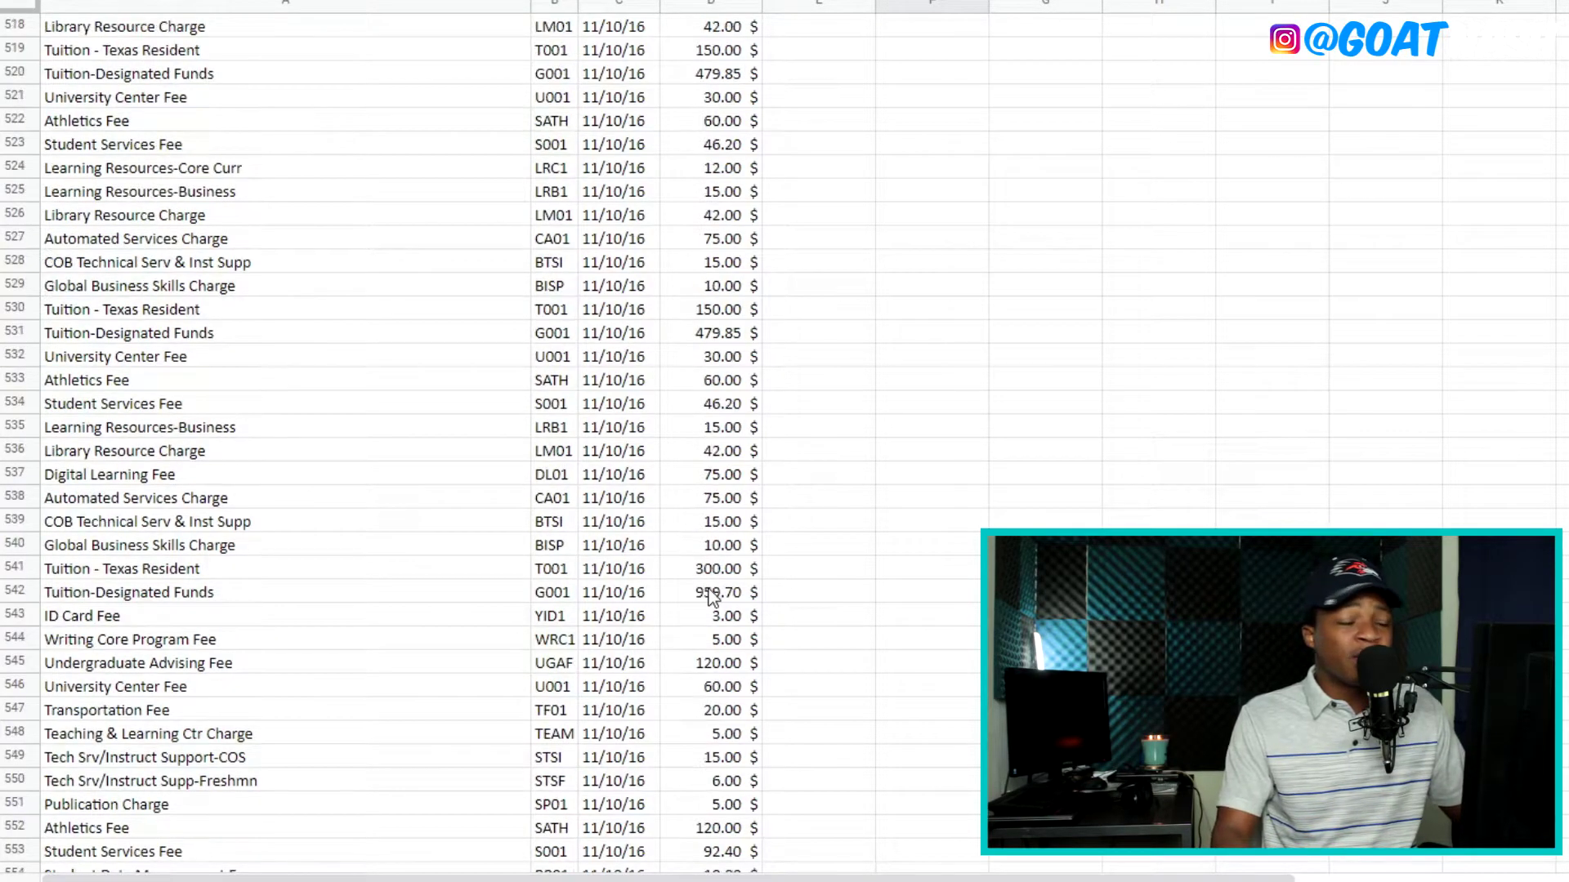
pyautogui.scroll(4, 713, 580)
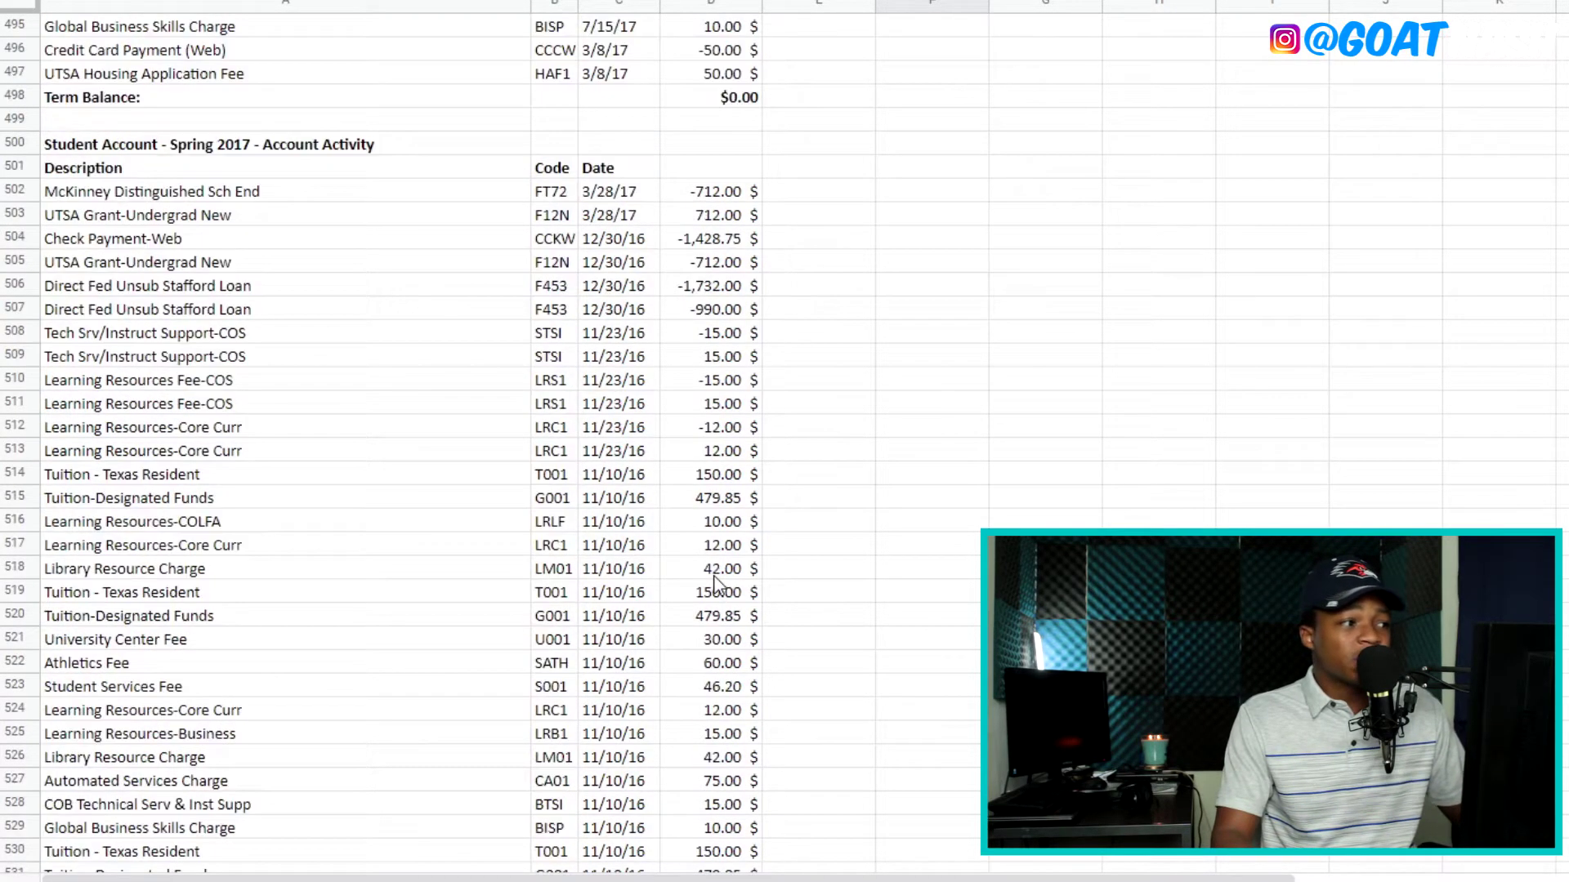
pyautogui.scroll(-2, 712, 576)
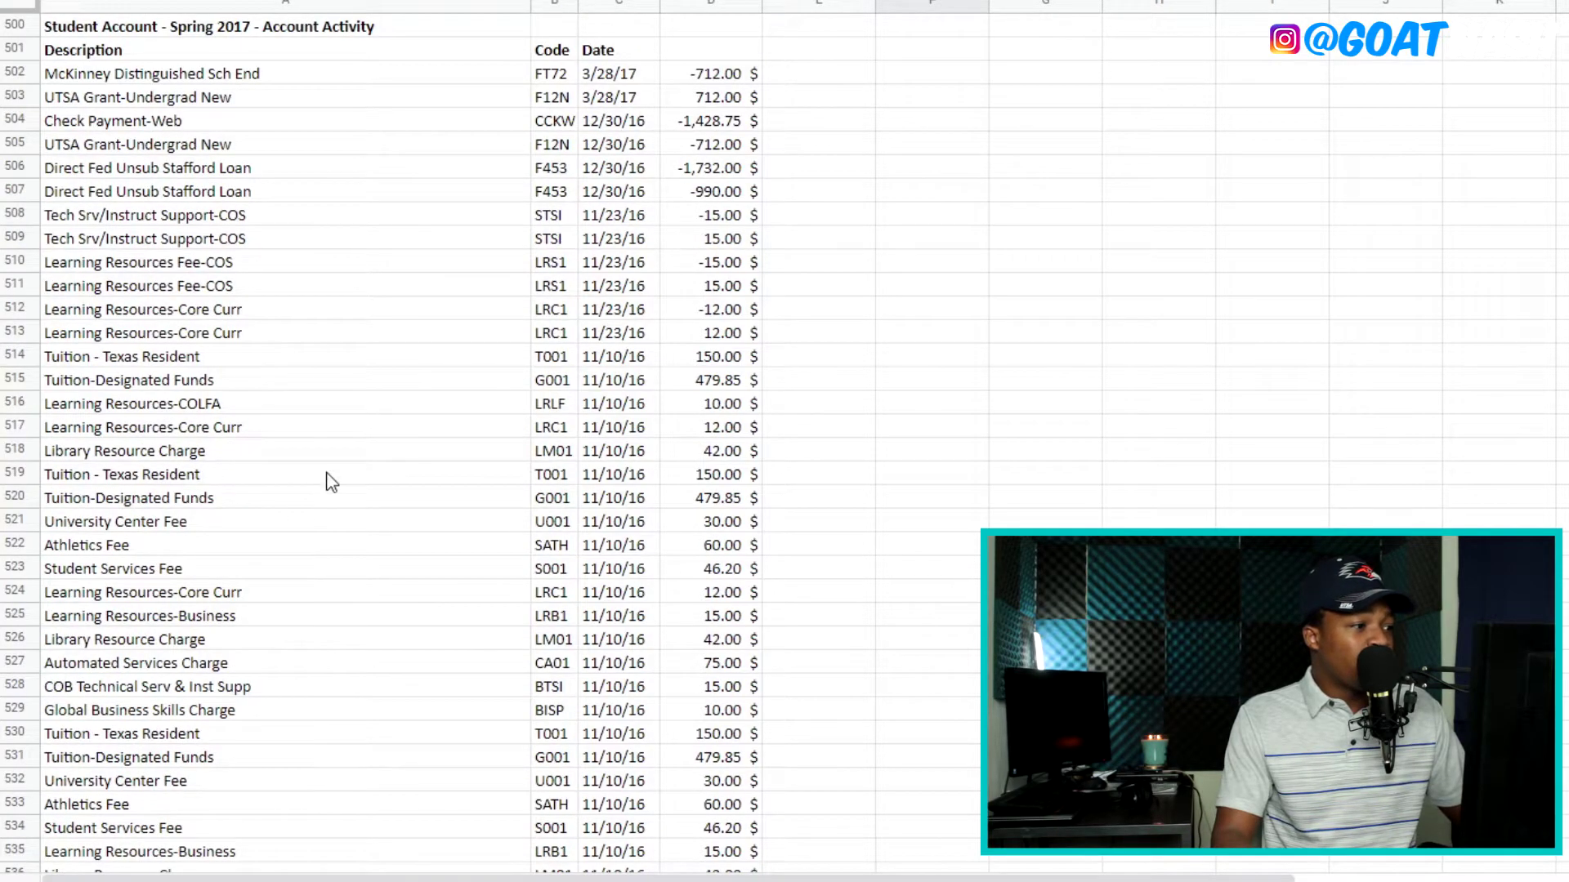
pyautogui.click(81, 476)
pyautogui.click(123, 500)
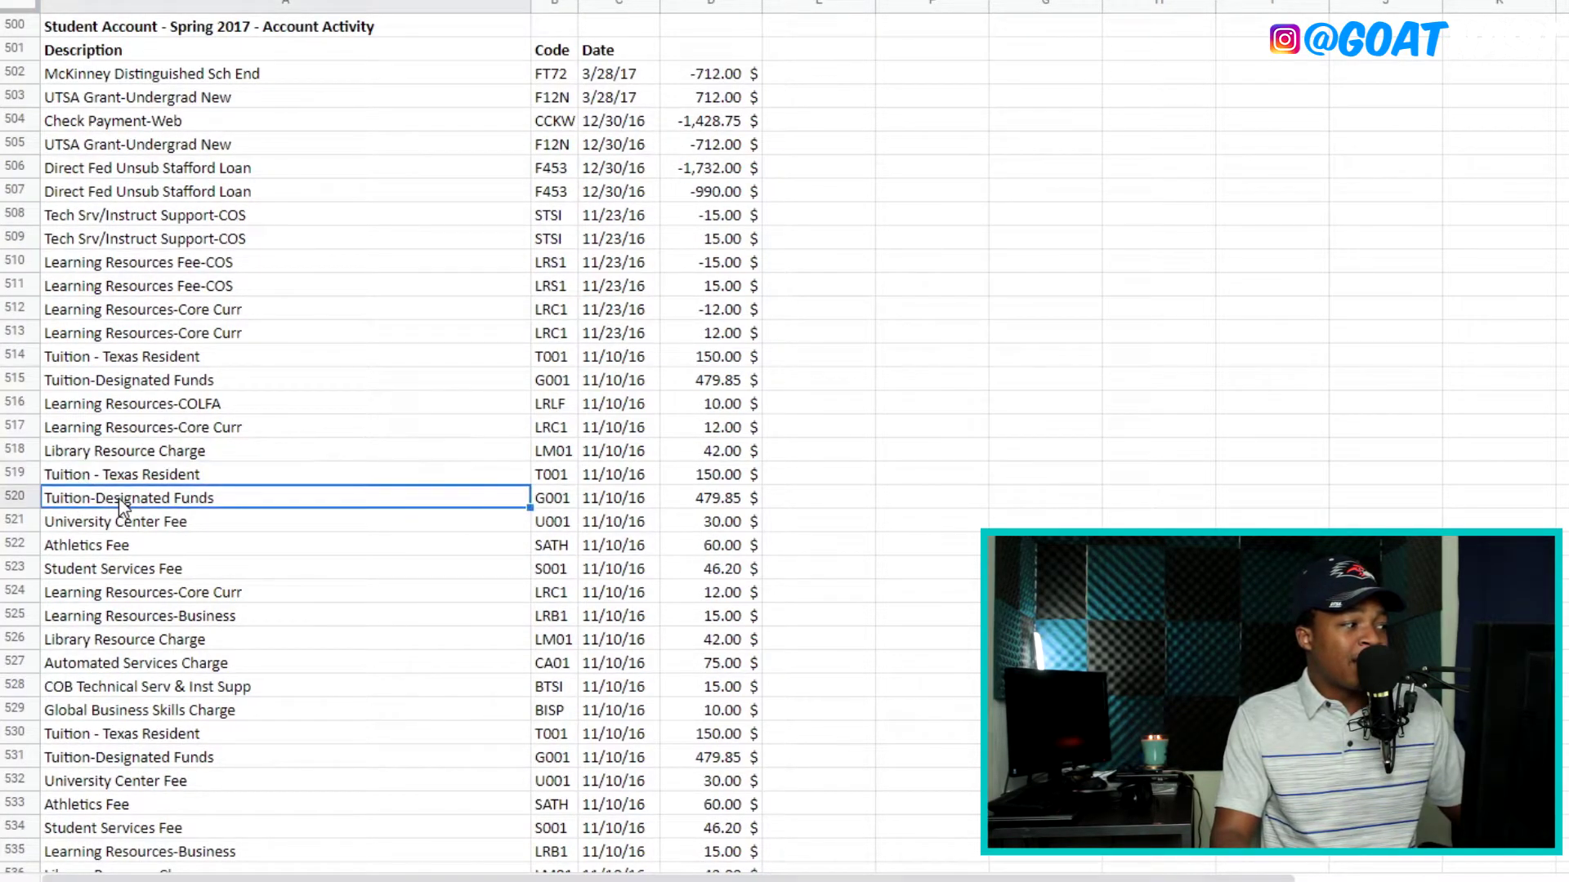
pyautogui.click(730, 500)
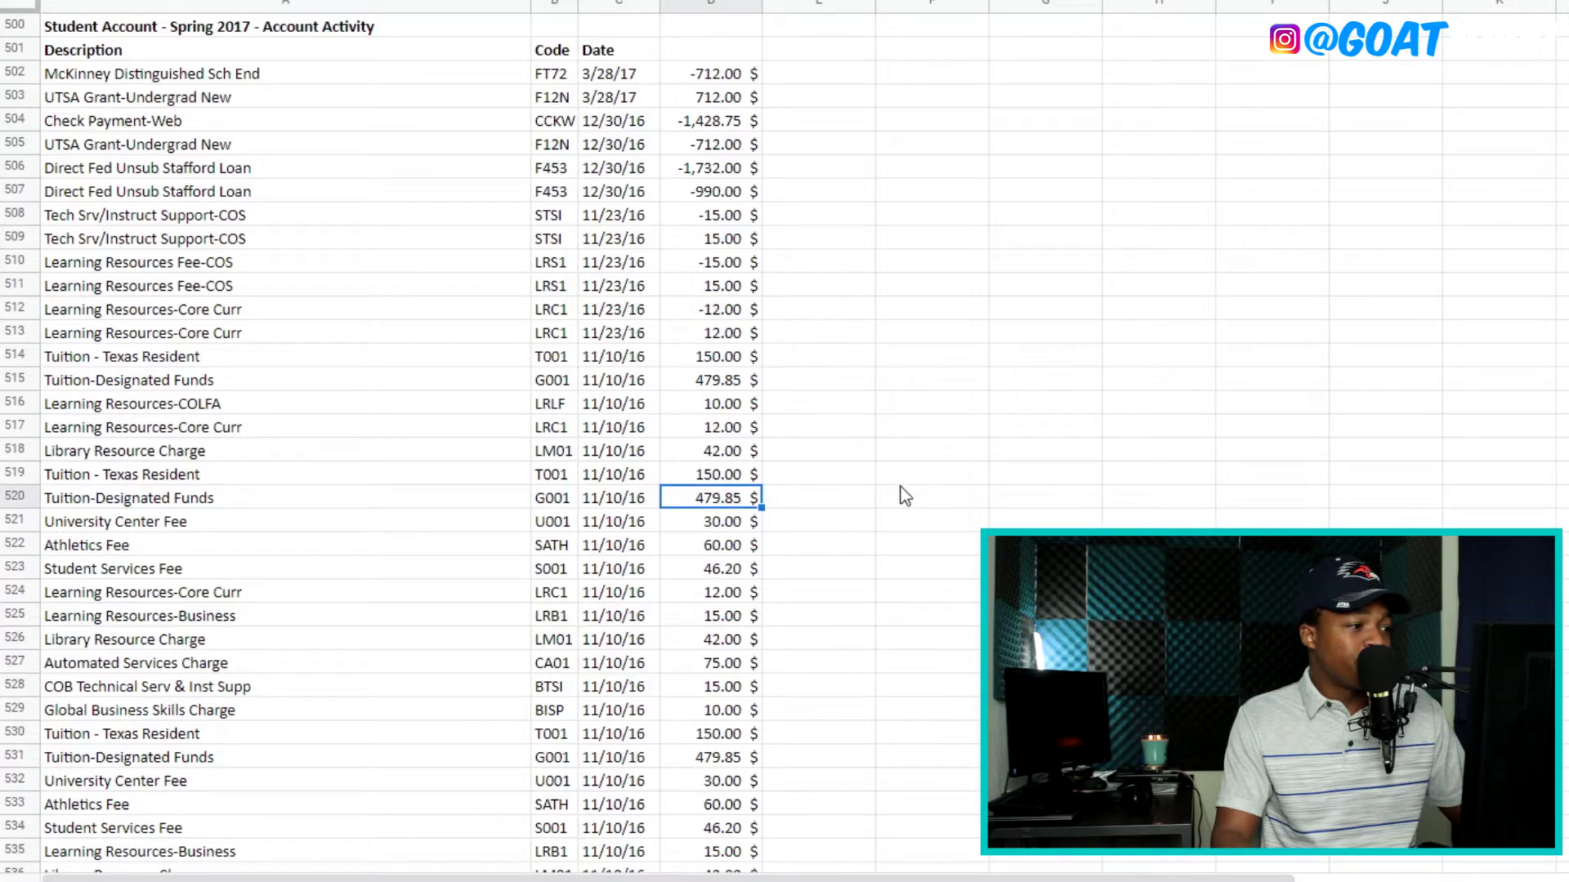
# Review the 300.00 Automated Services, 15.00 COB, 210.00 Library and 120.00 Recreation fees
pyautogui.scroll(10, 939, 478)
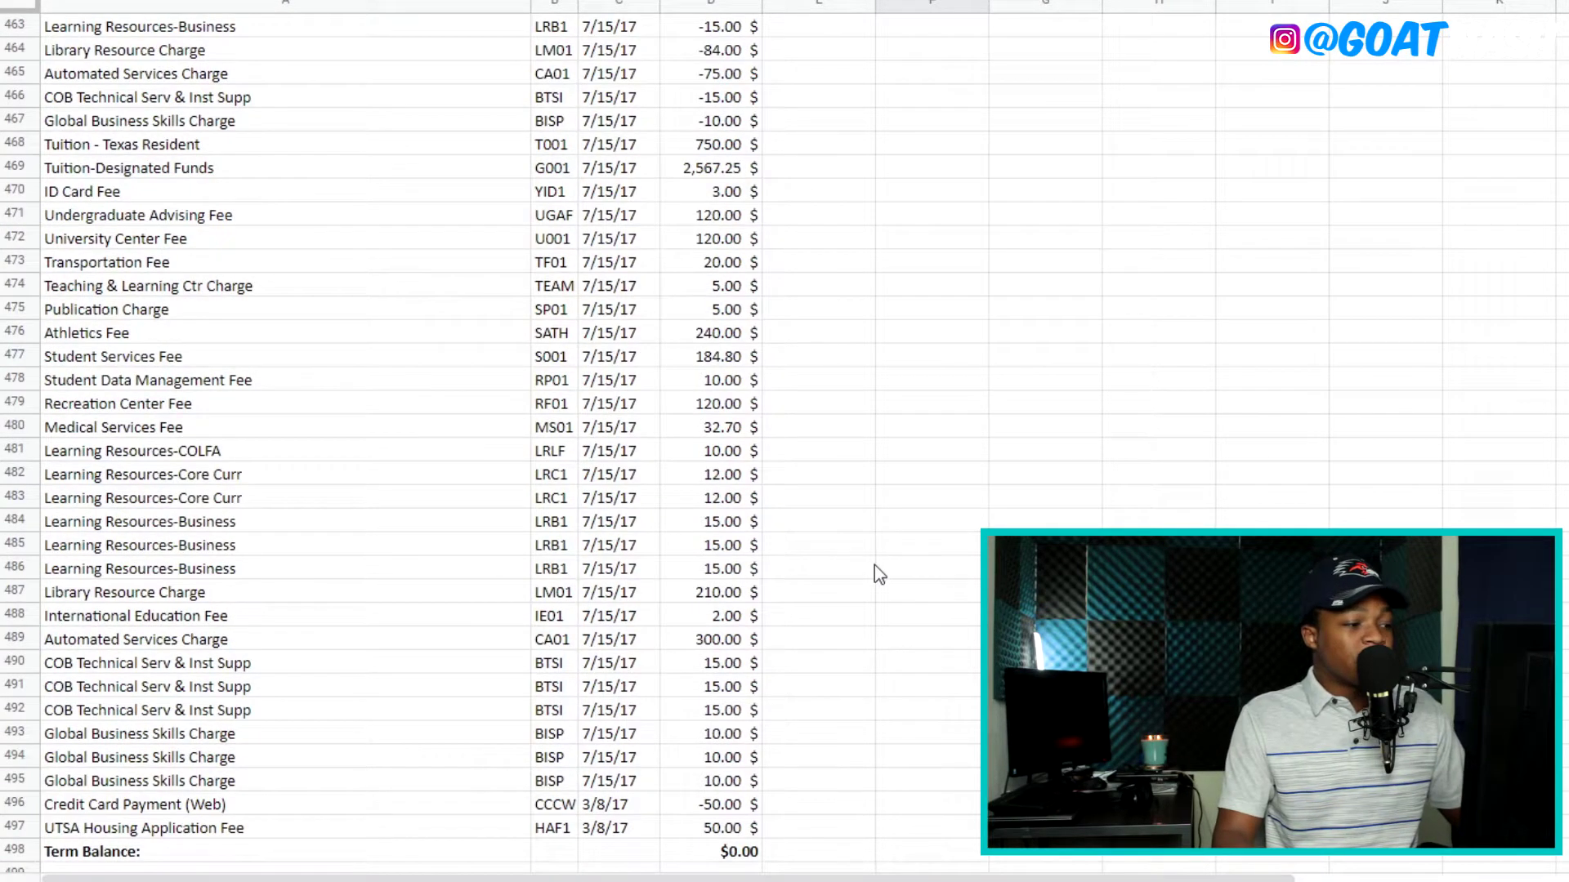
pyautogui.scroll(-1, 874, 566)
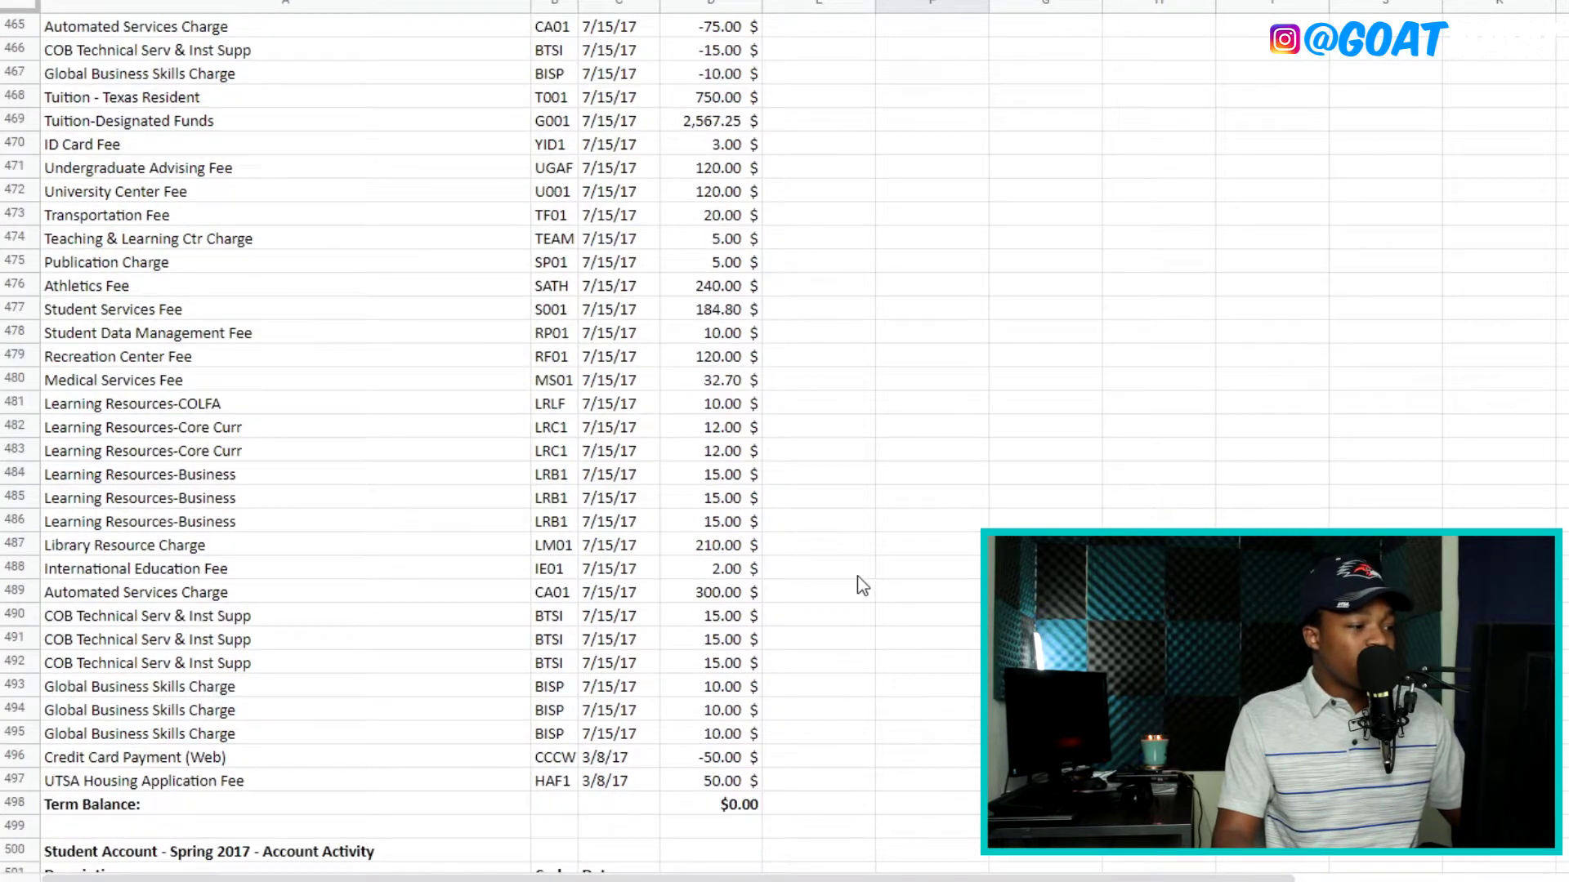
pyautogui.click(701, 600)
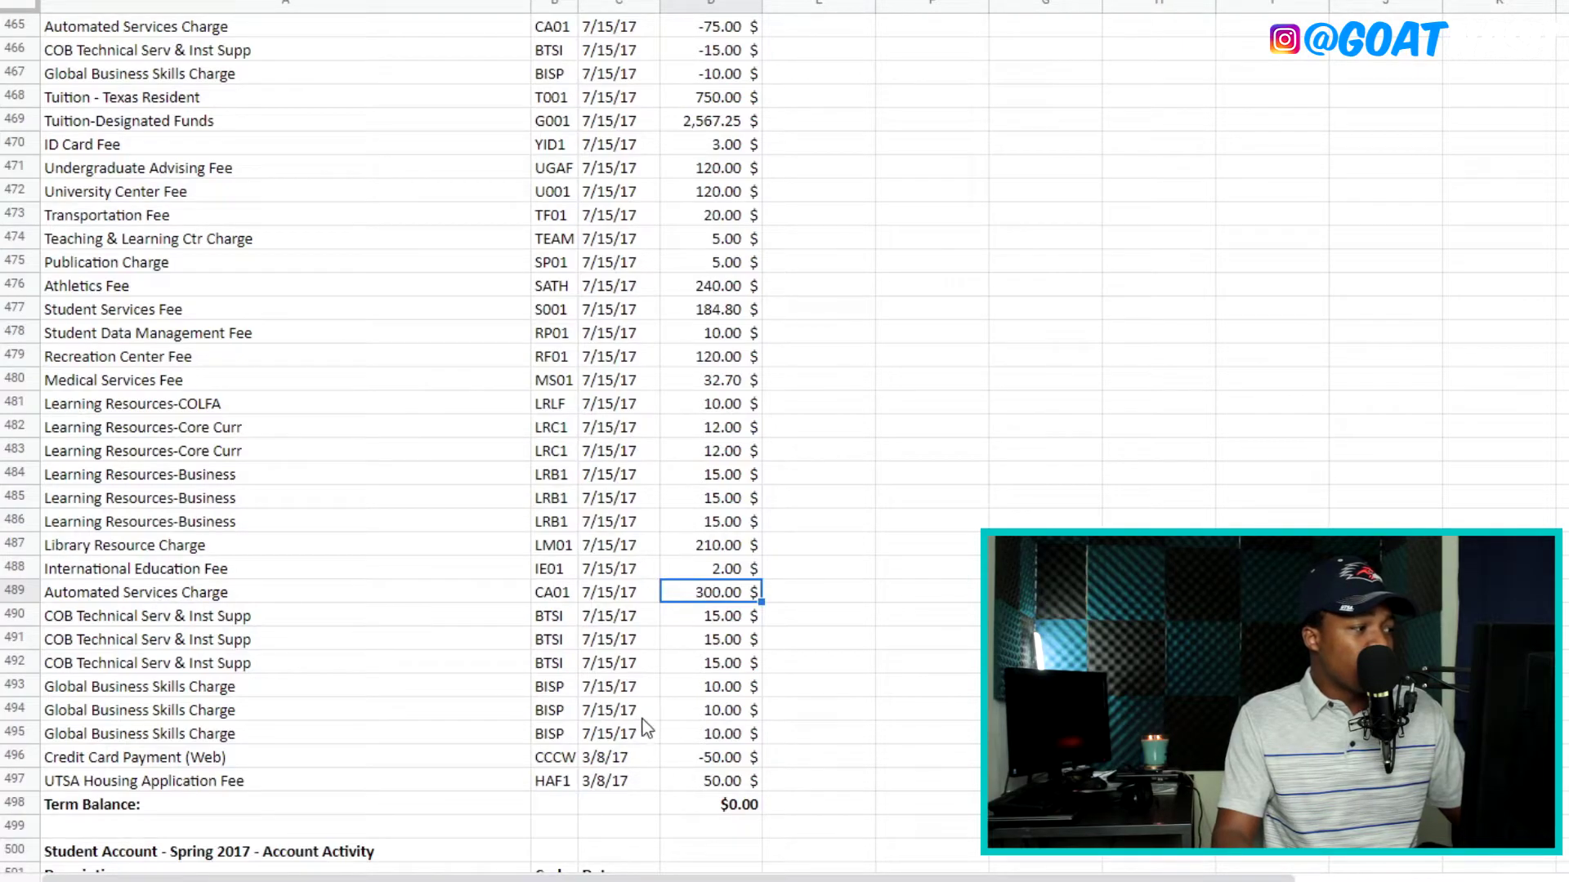
pyautogui.scroll(-1, 250, 661)
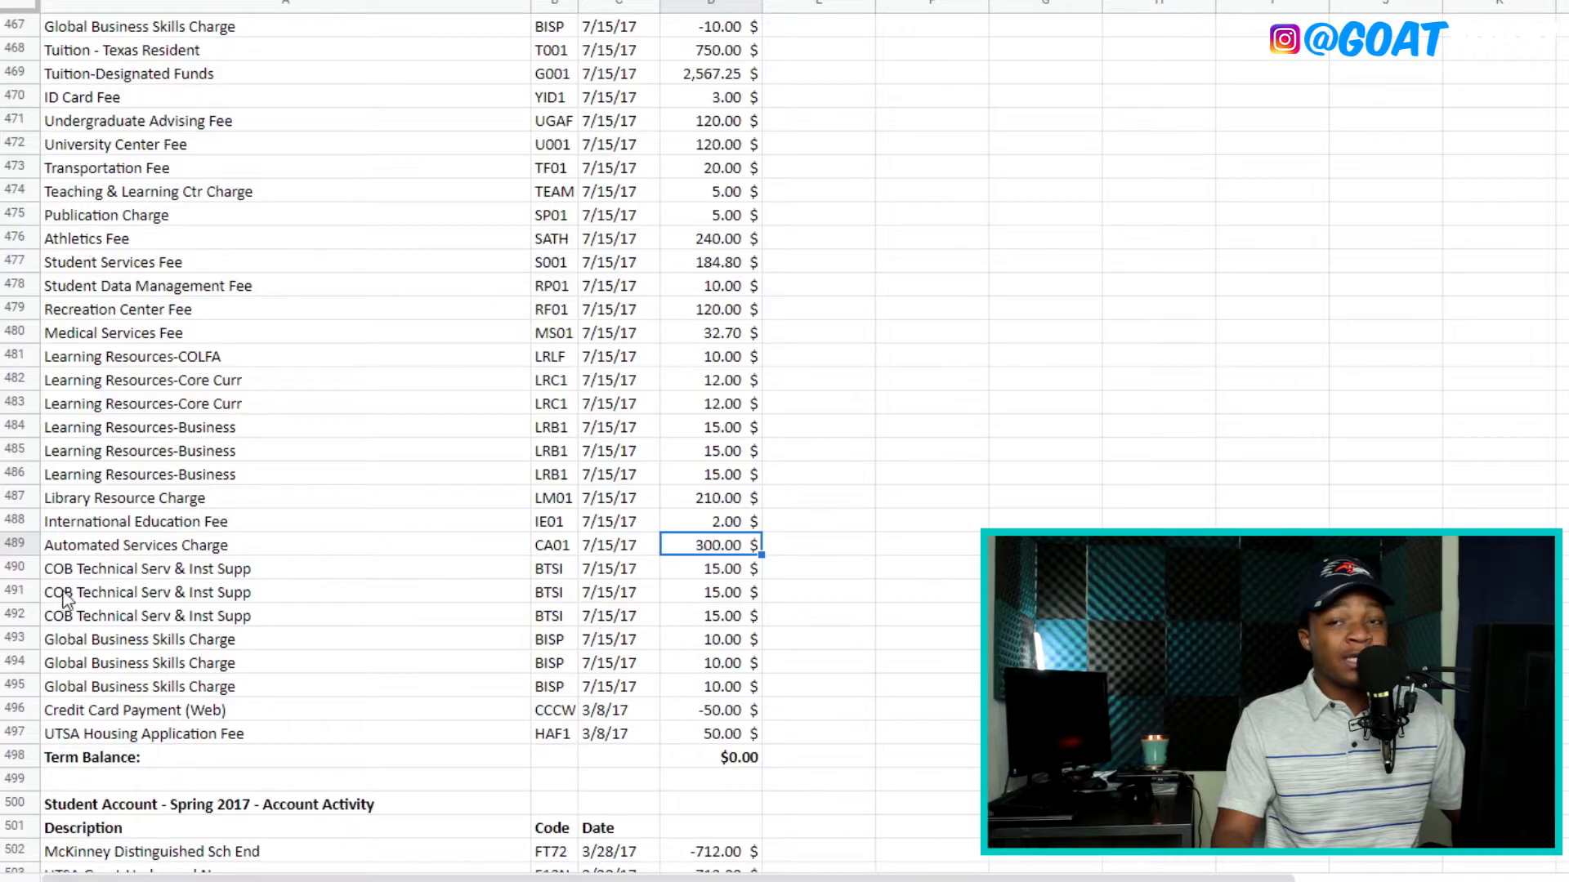
pyautogui.moveTo(740, 572)
pyautogui.mouseDown()
pyautogui.moveTo(734, 662)
pyautogui.moveTo(734, 576)
pyautogui.mouseUp()
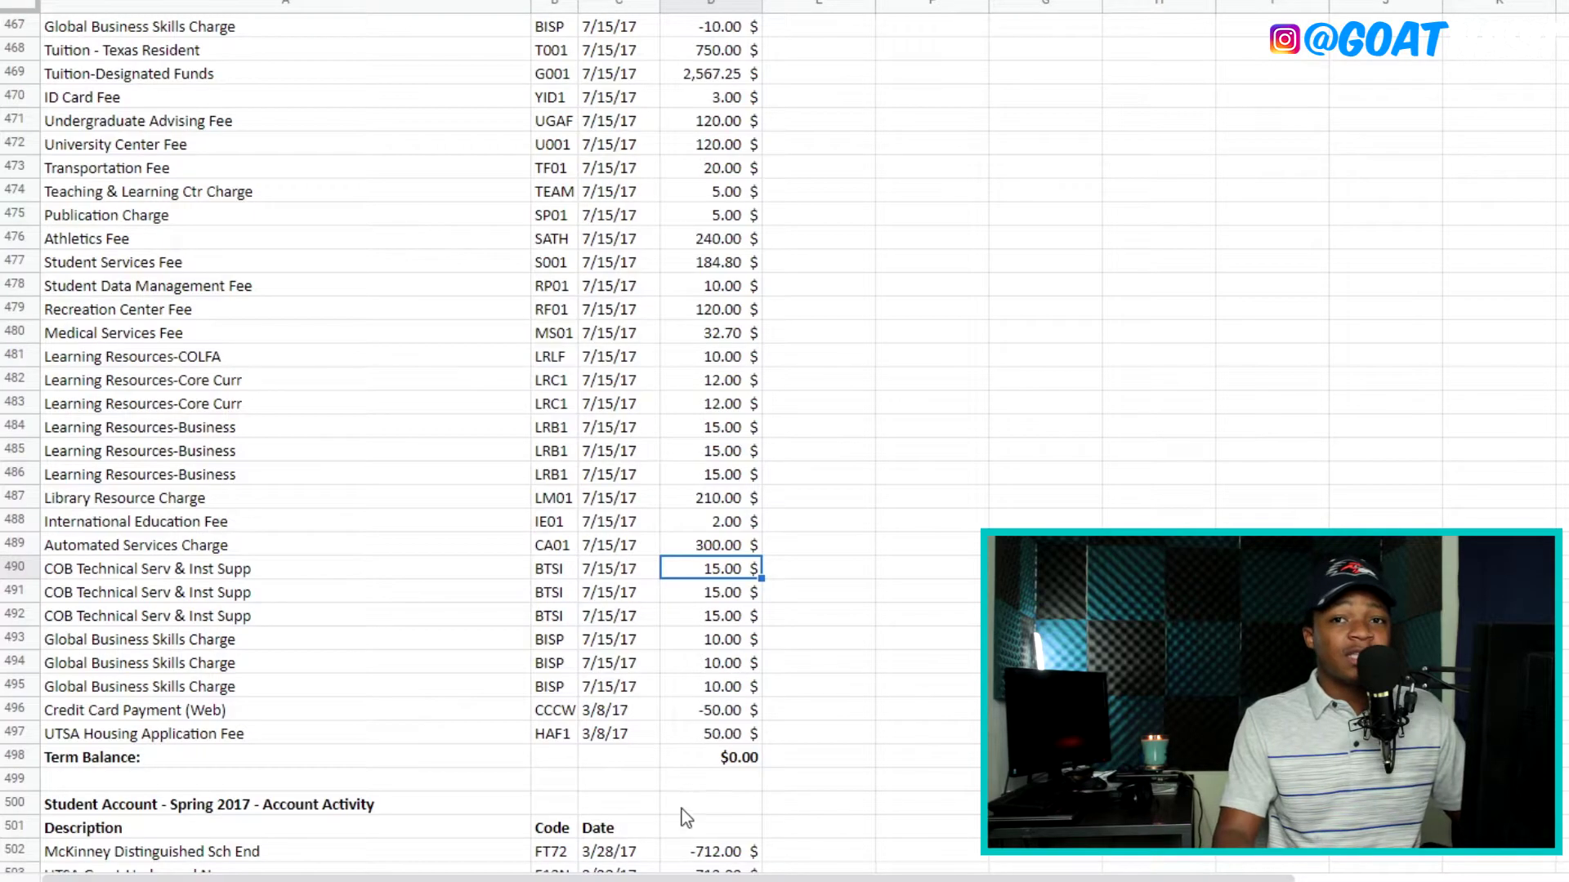
pyautogui.scroll(2, 206, 739)
pyautogui.click(696, 621)
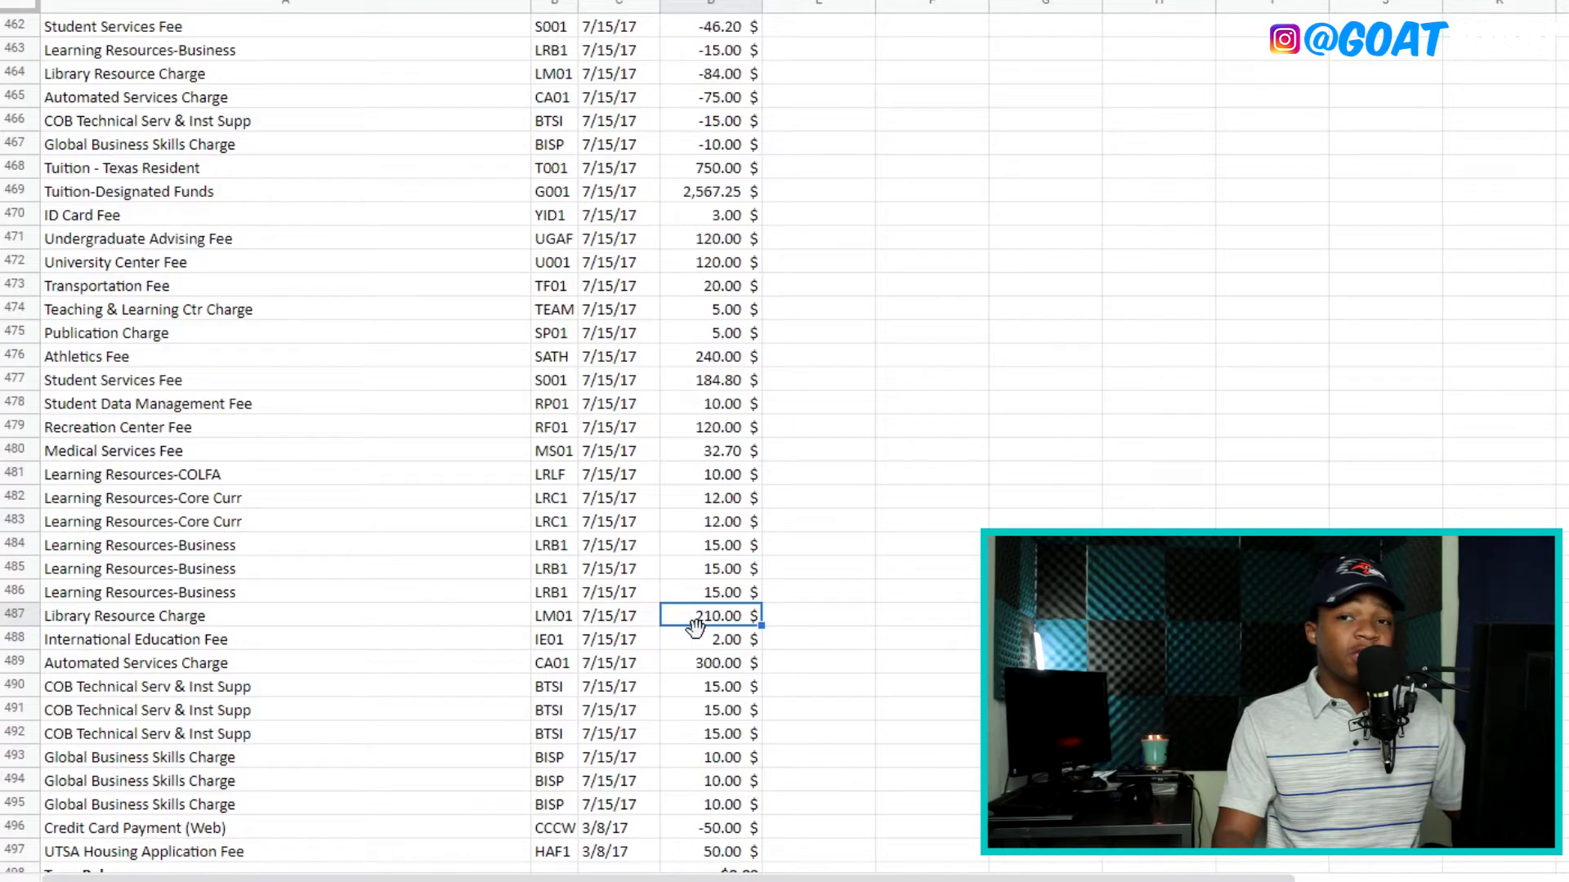
pyautogui.click(716, 429)
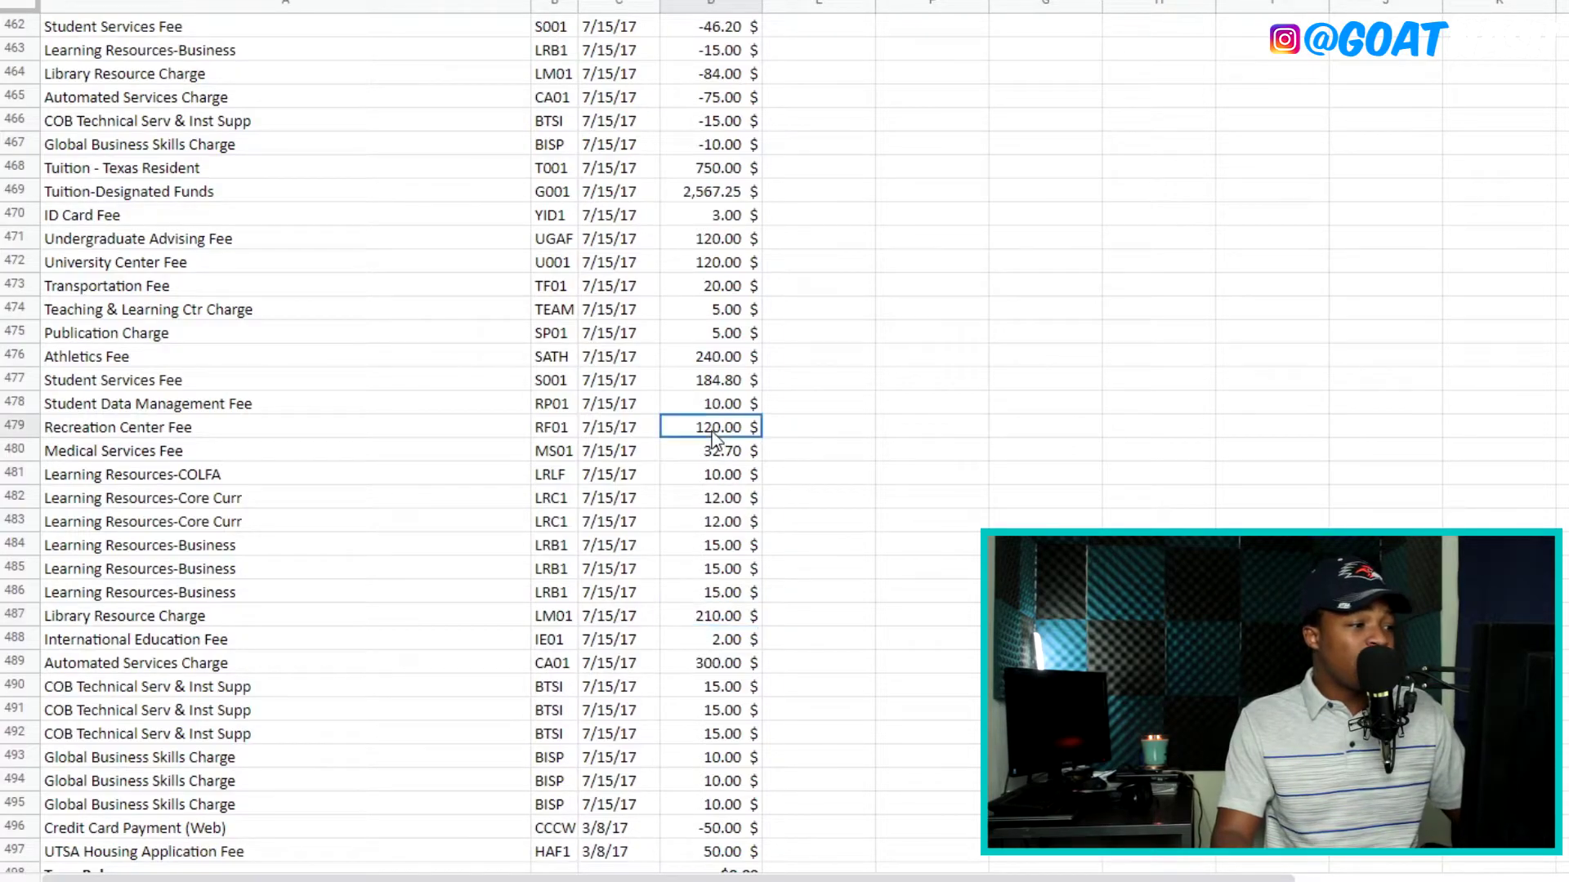
pyautogui.click(15, 431)
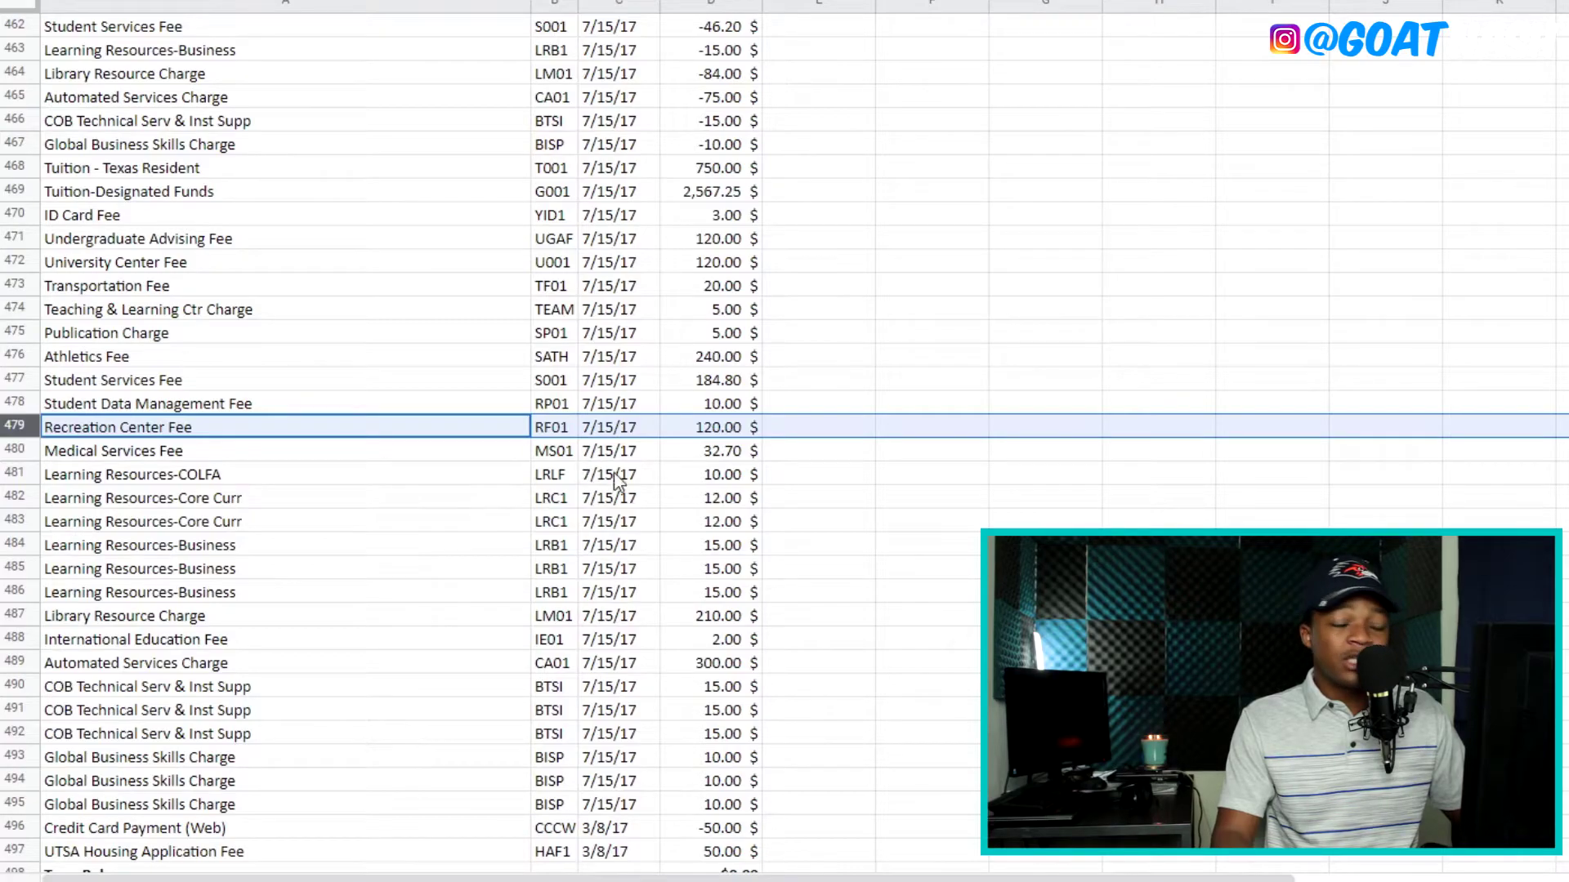
pyautogui.scroll(1, 703, 490)
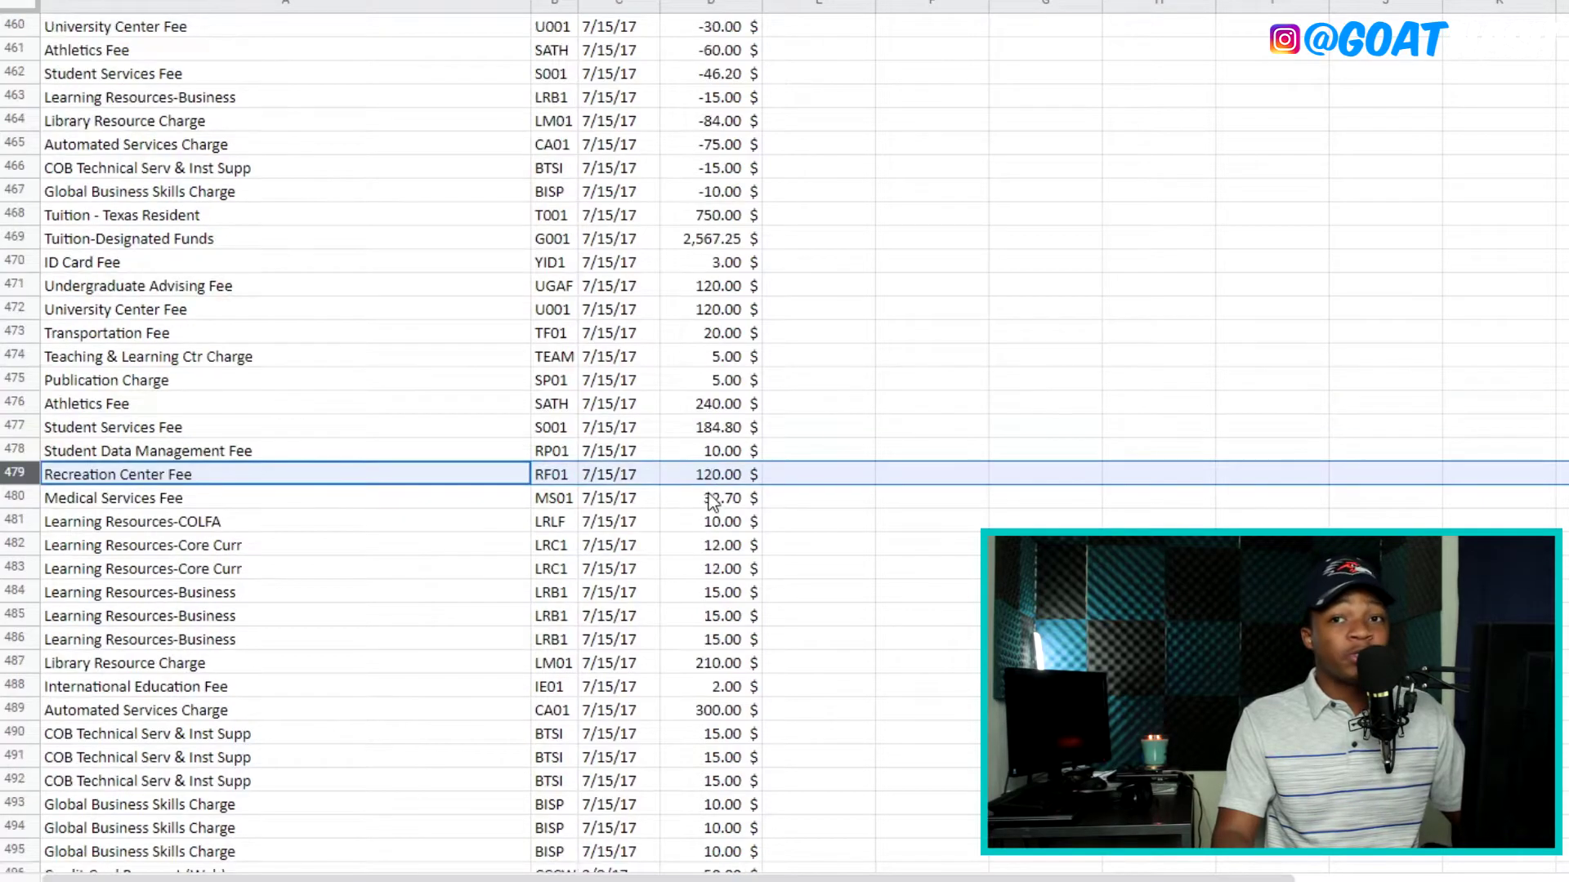
pyautogui.click(703, 428)
pyautogui.click(15, 429)
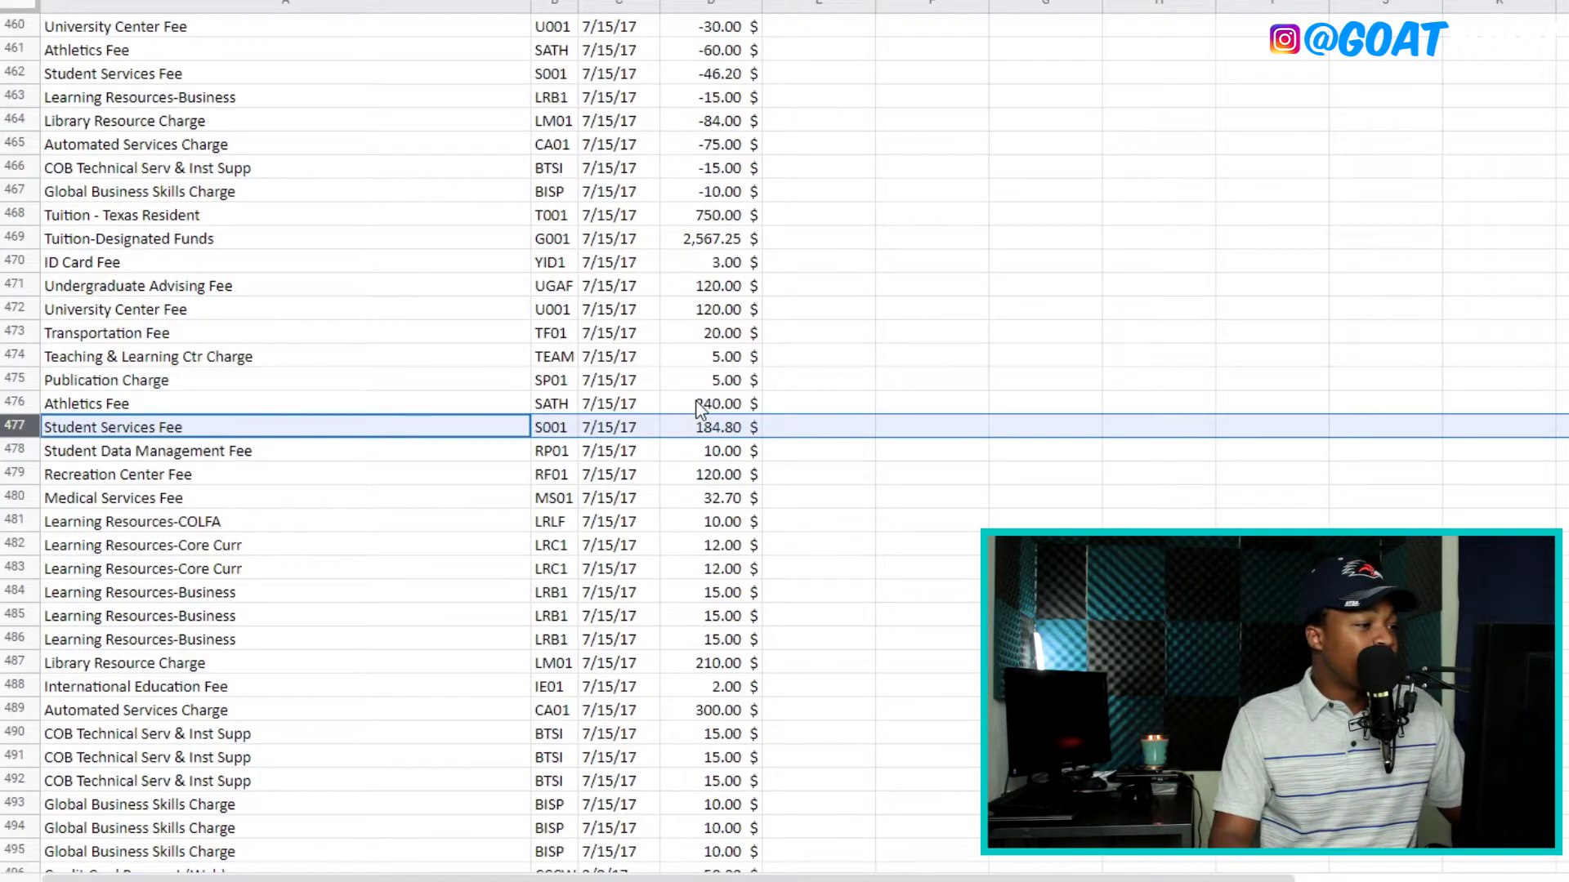
pyautogui.click(716, 408)
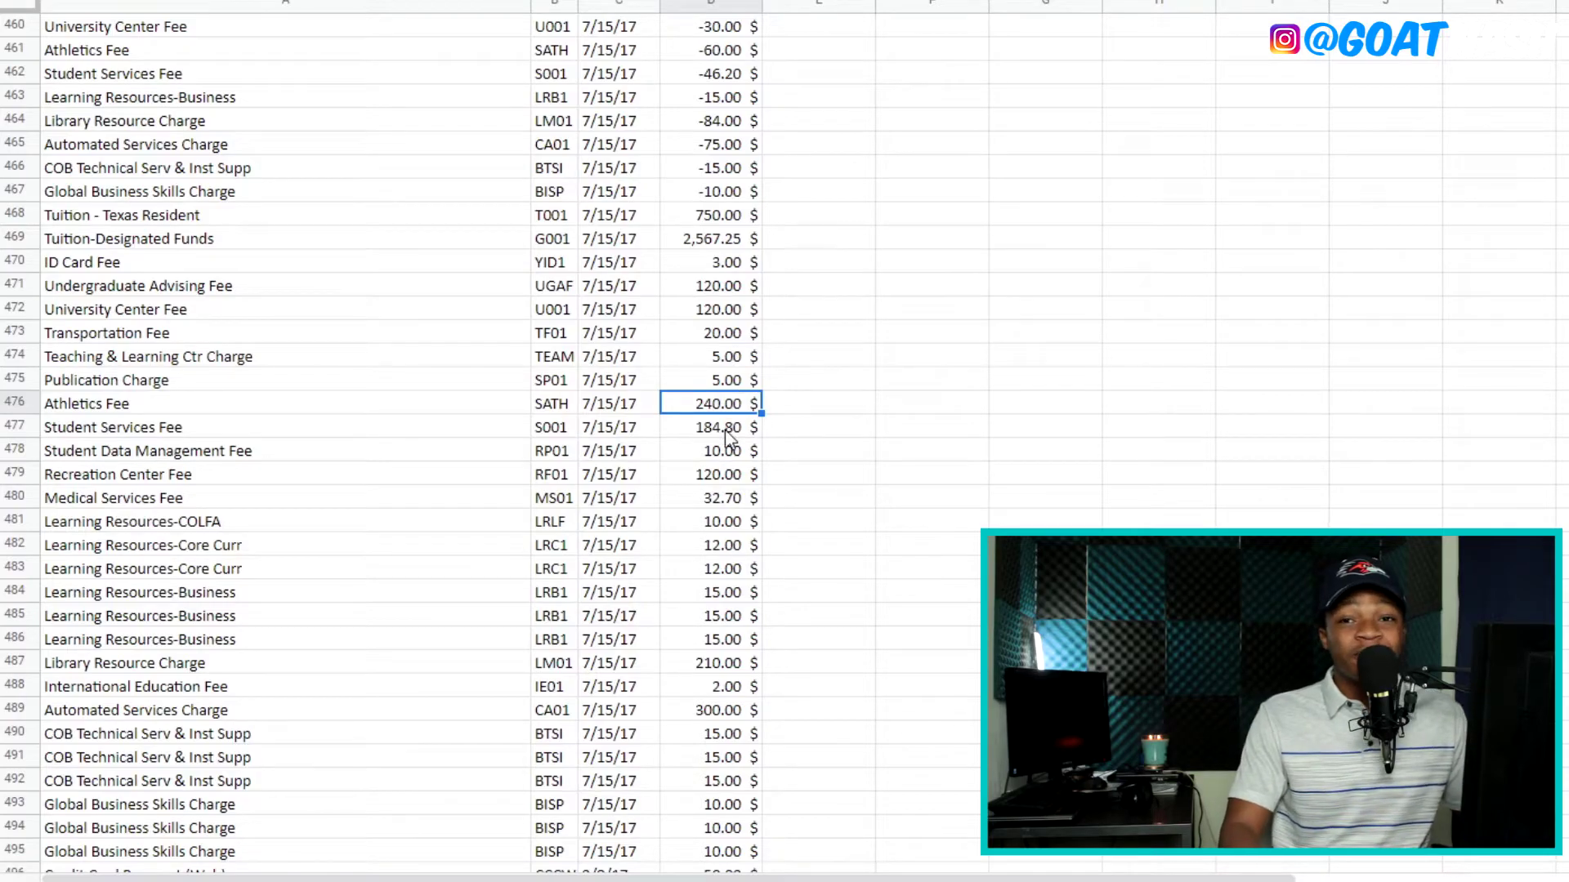
pyautogui.press('Up')
pyautogui.press('Up')
pyautogui.press('Up')
pyautogui.press('Up')
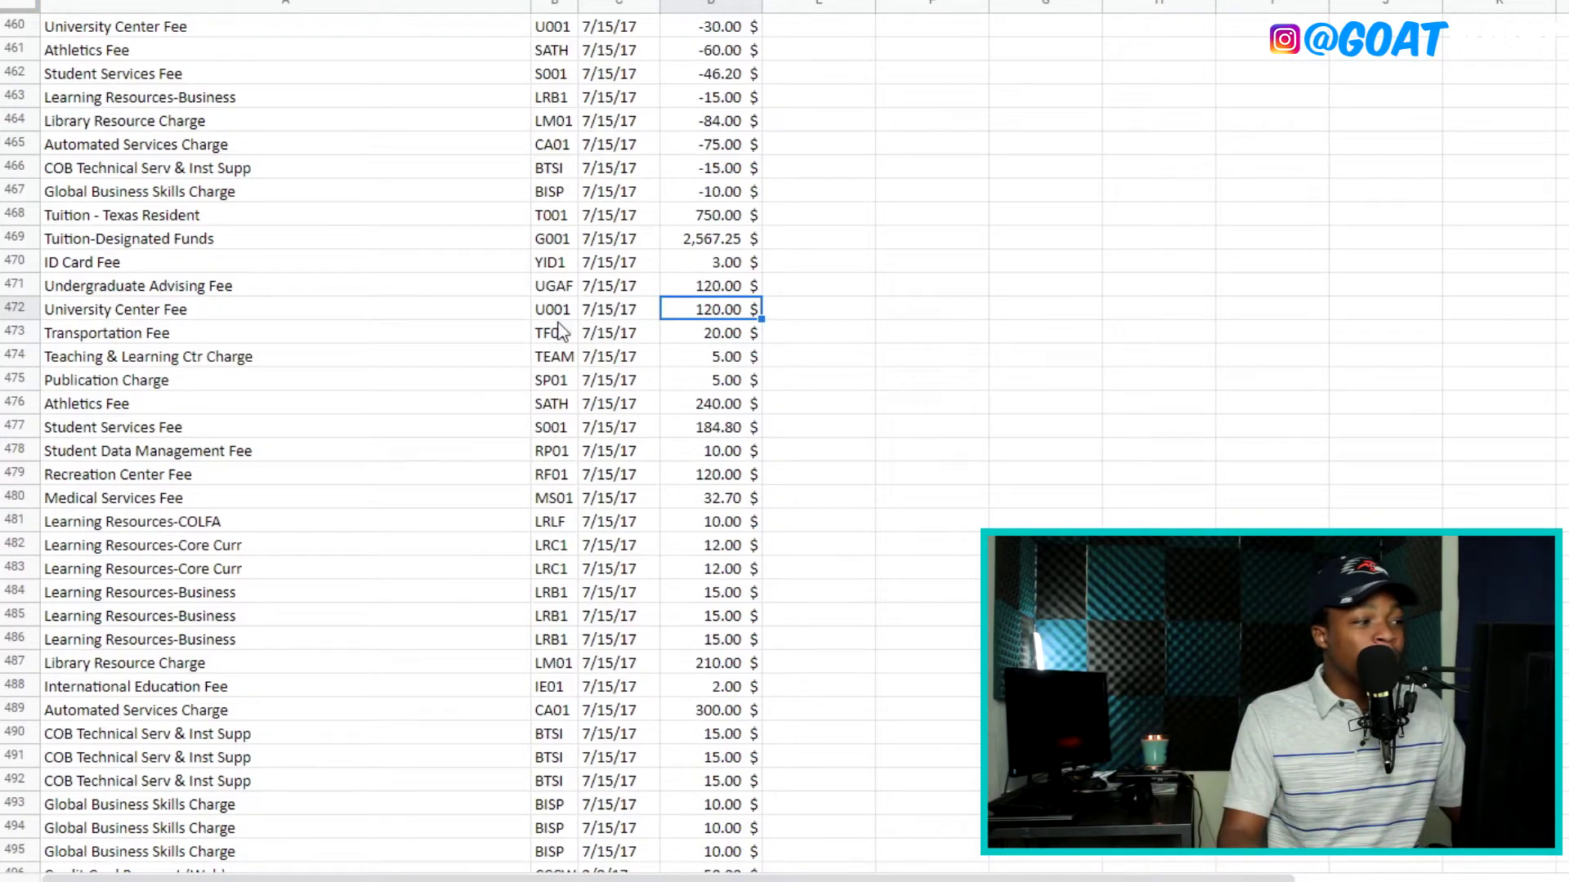
pyautogui.click(736, 286)
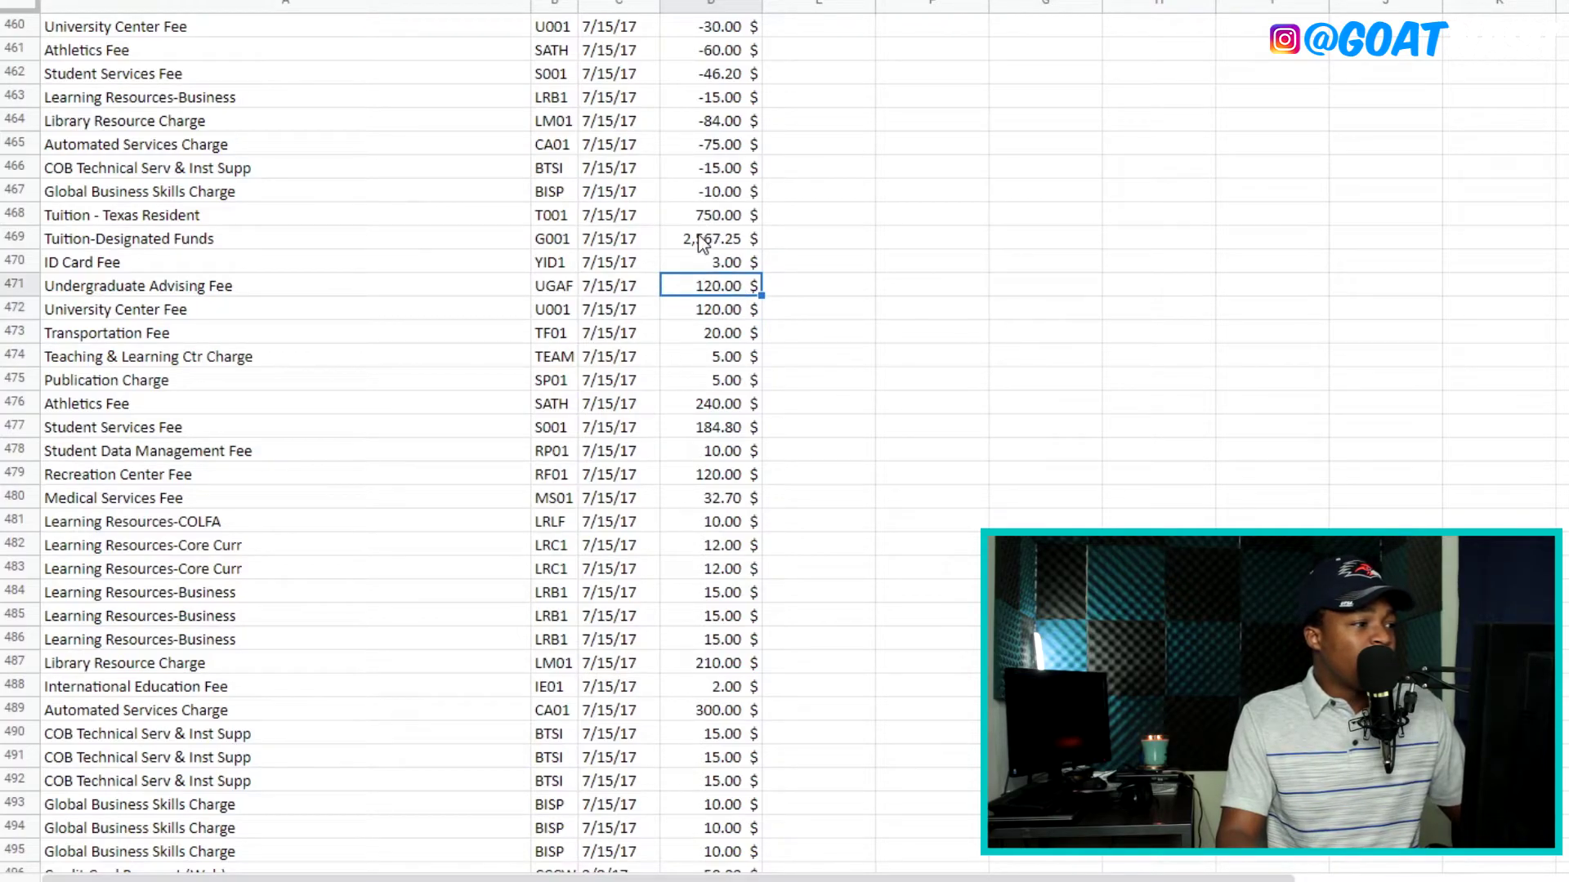
pyautogui.click(703, 238)
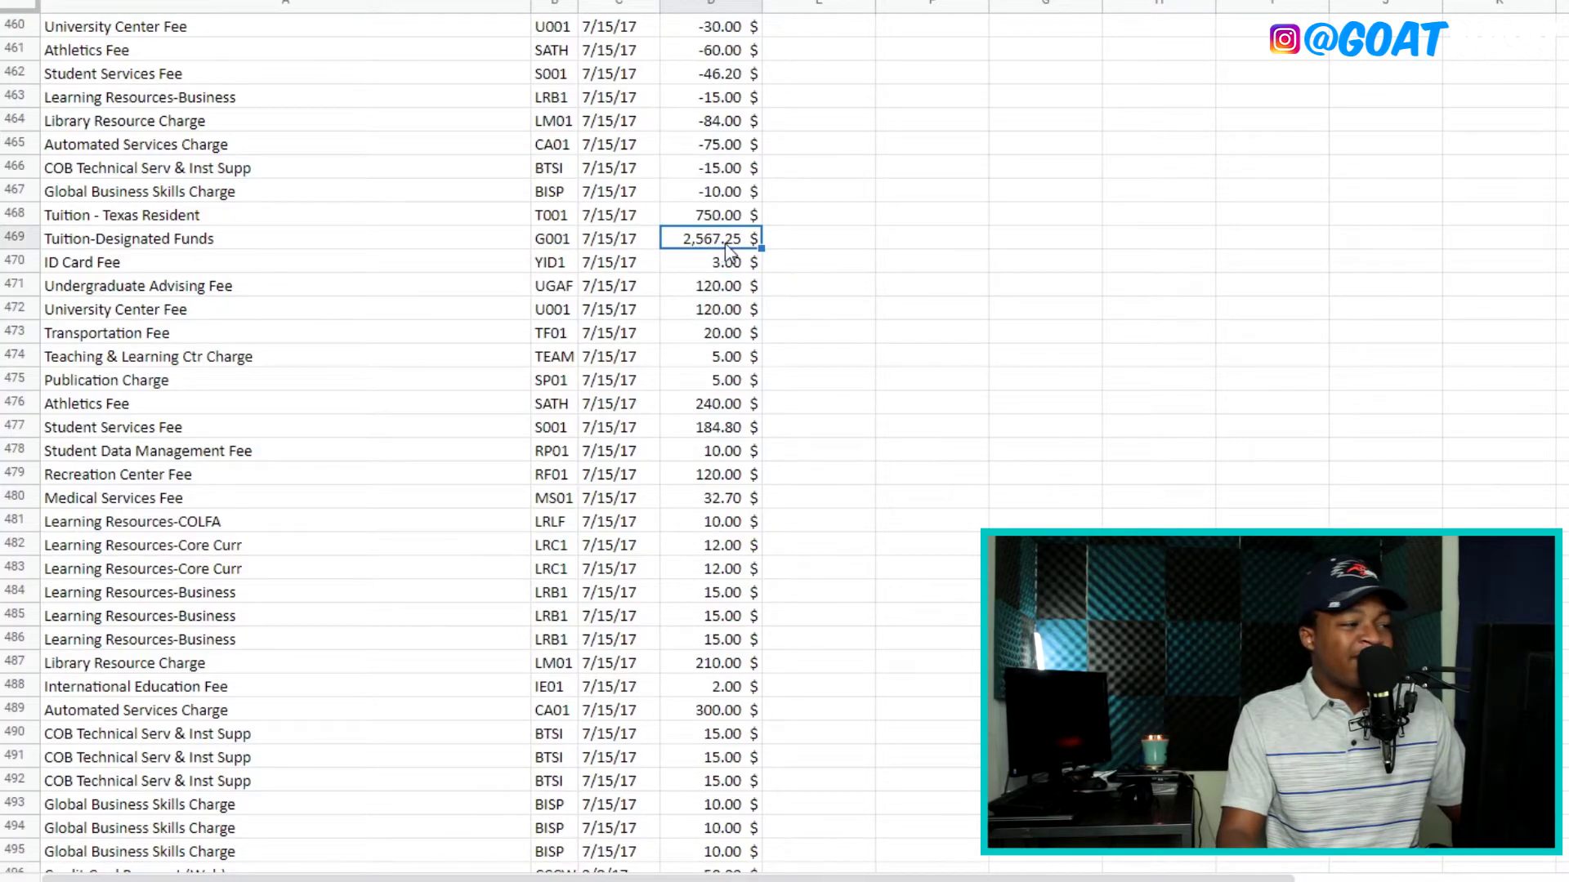
pyautogui.click(955, 254)
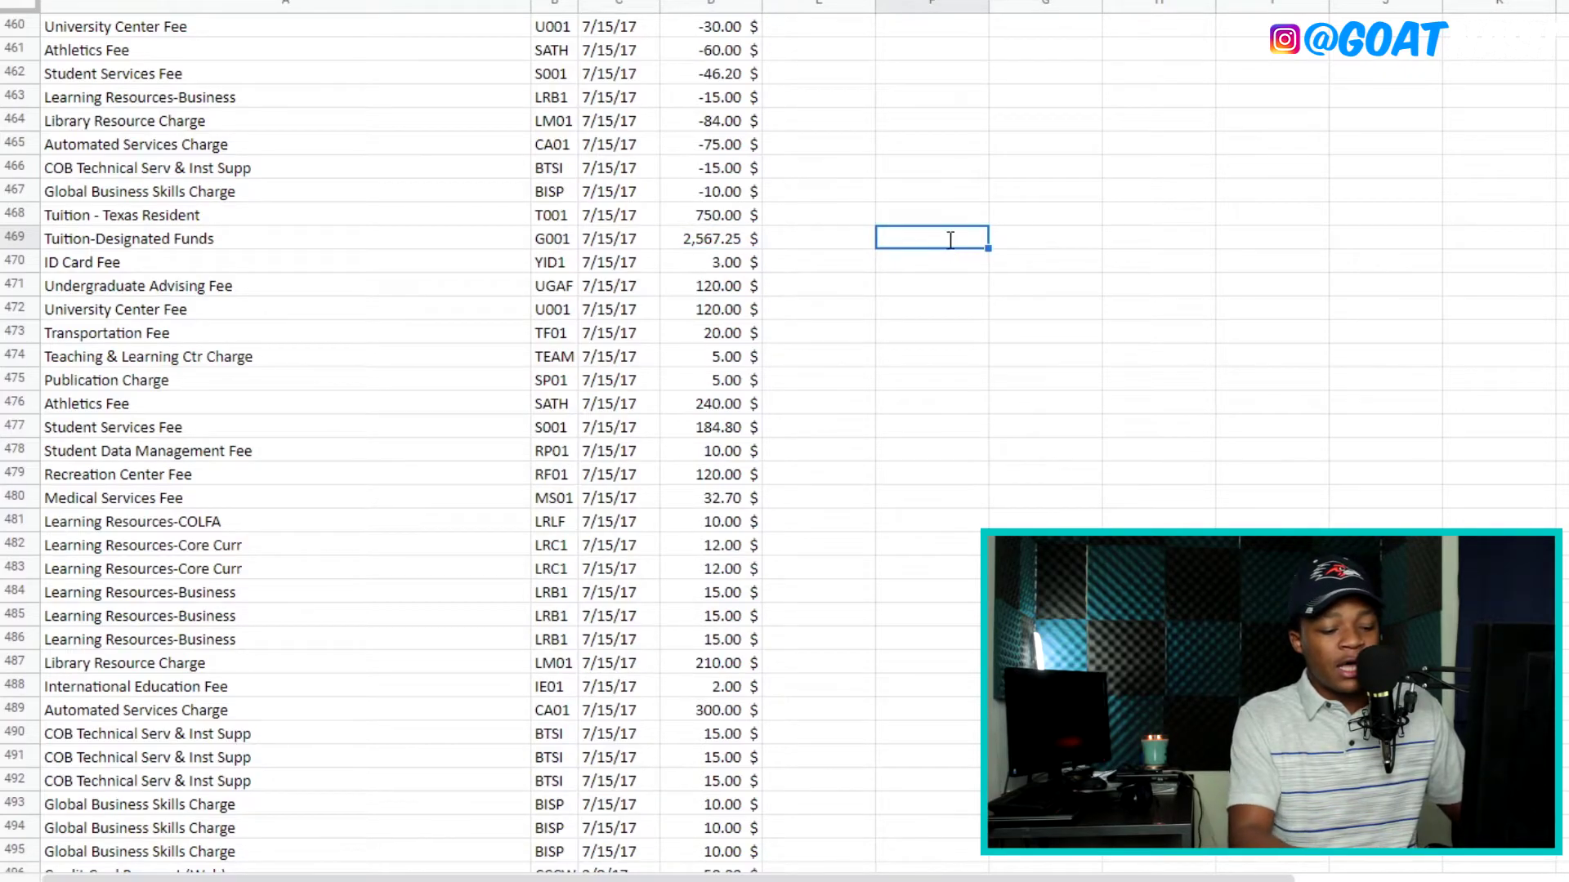
# Put =D469 (2,567.25) in F469 and =D468 (750.00) in F468
pyautogui.write('=')
pyautogui.press('Left')
pyautogui.press('Left')
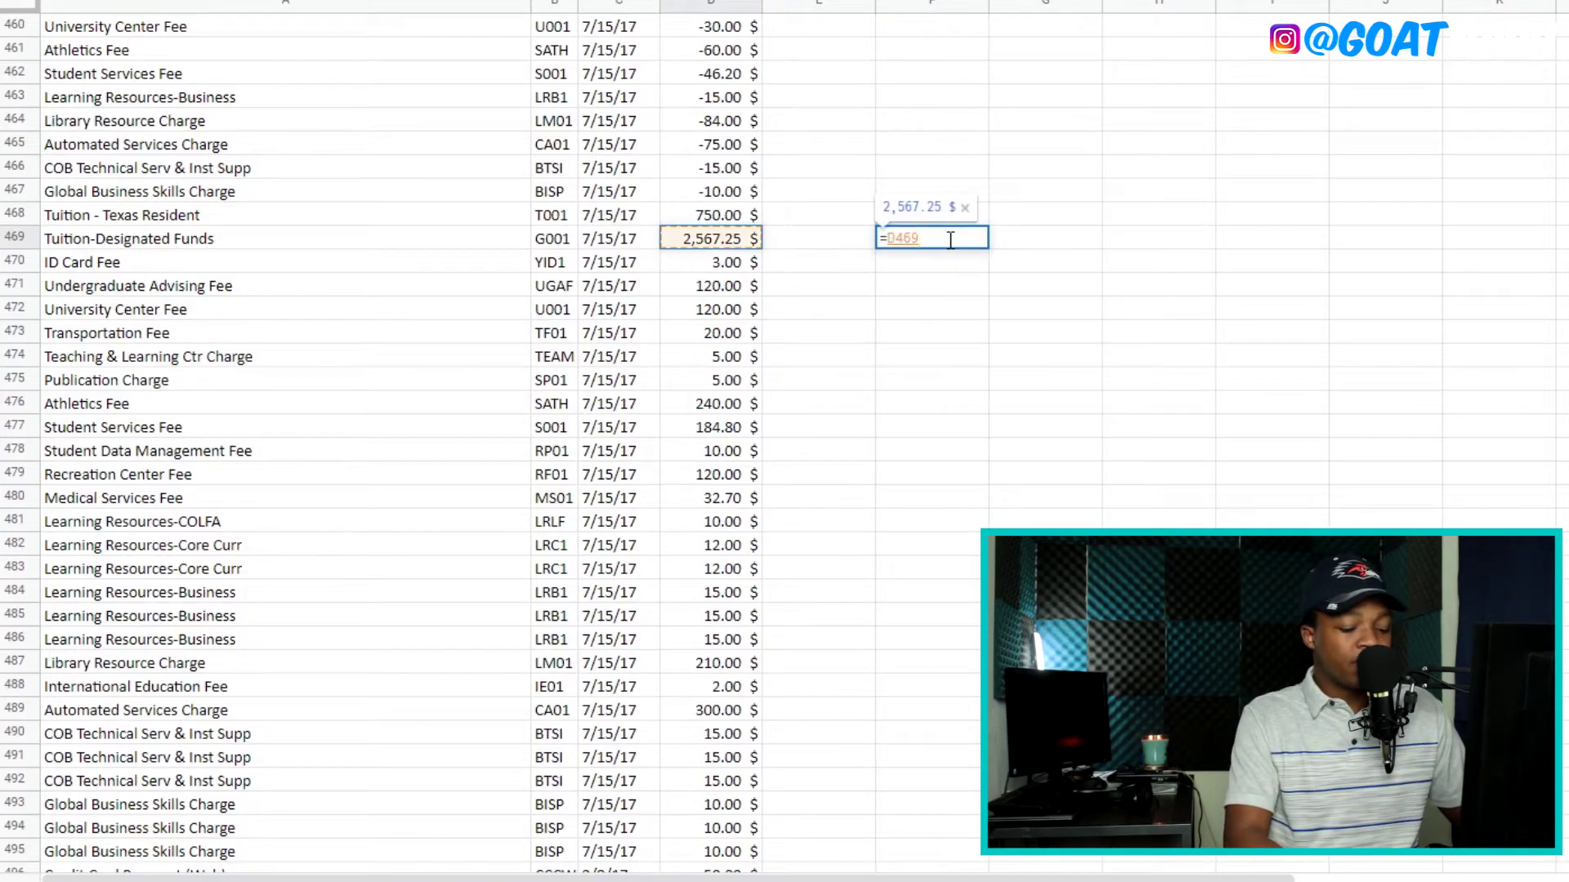
pyautogui.press('Return')
pyautogui.press('Up')
pyautogui.press('Up')
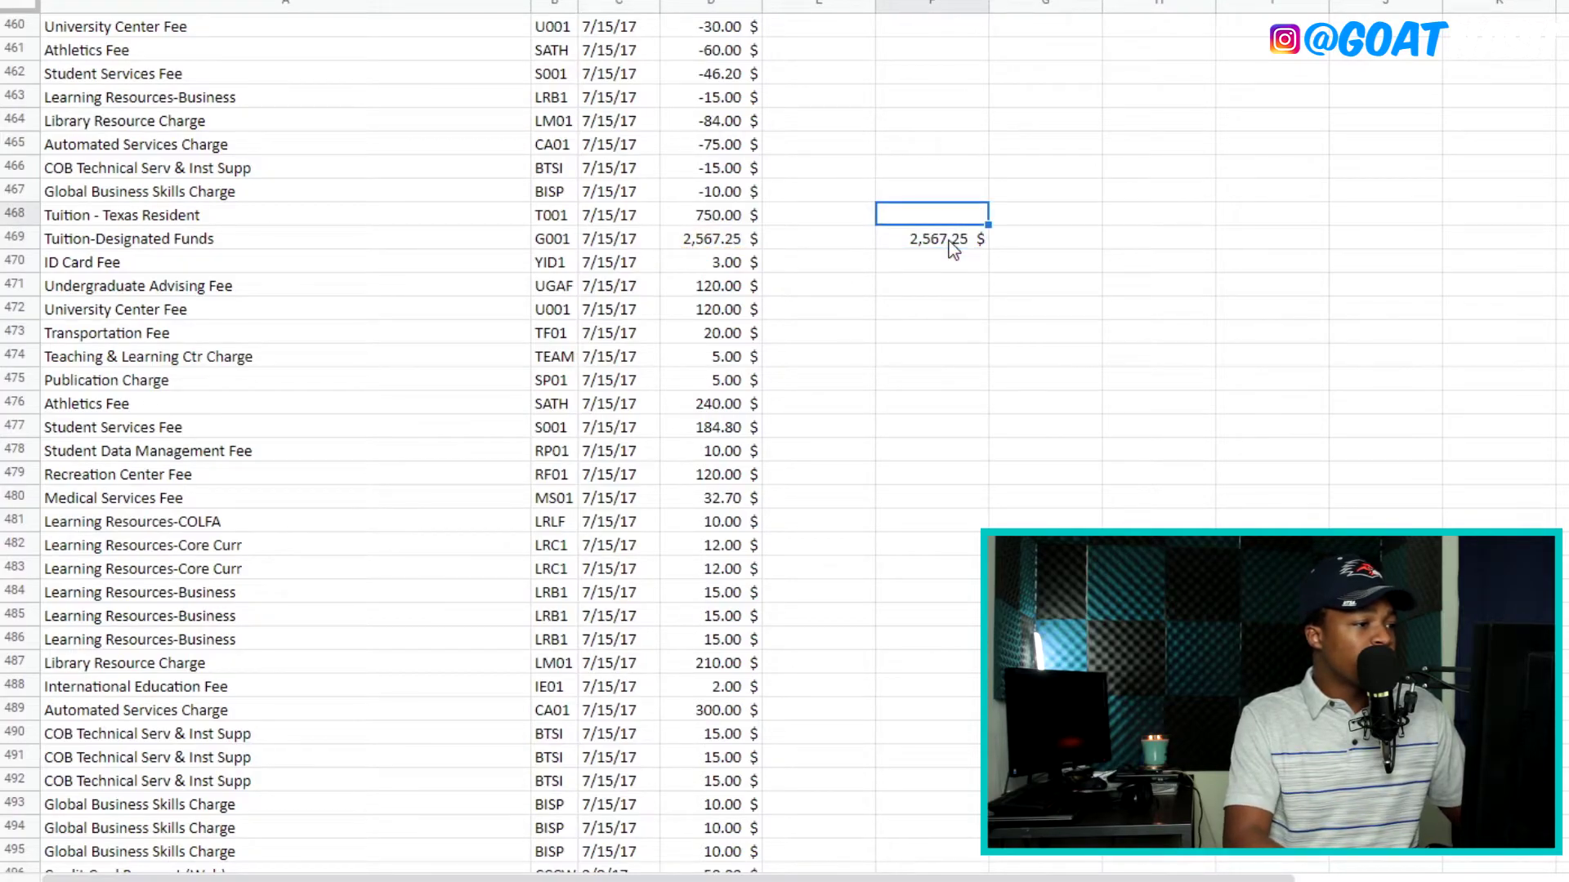
pyautogui.write('=')
pyautogui.press('Left')
pyautogui.press('Left')
pyautogui.press('Return')
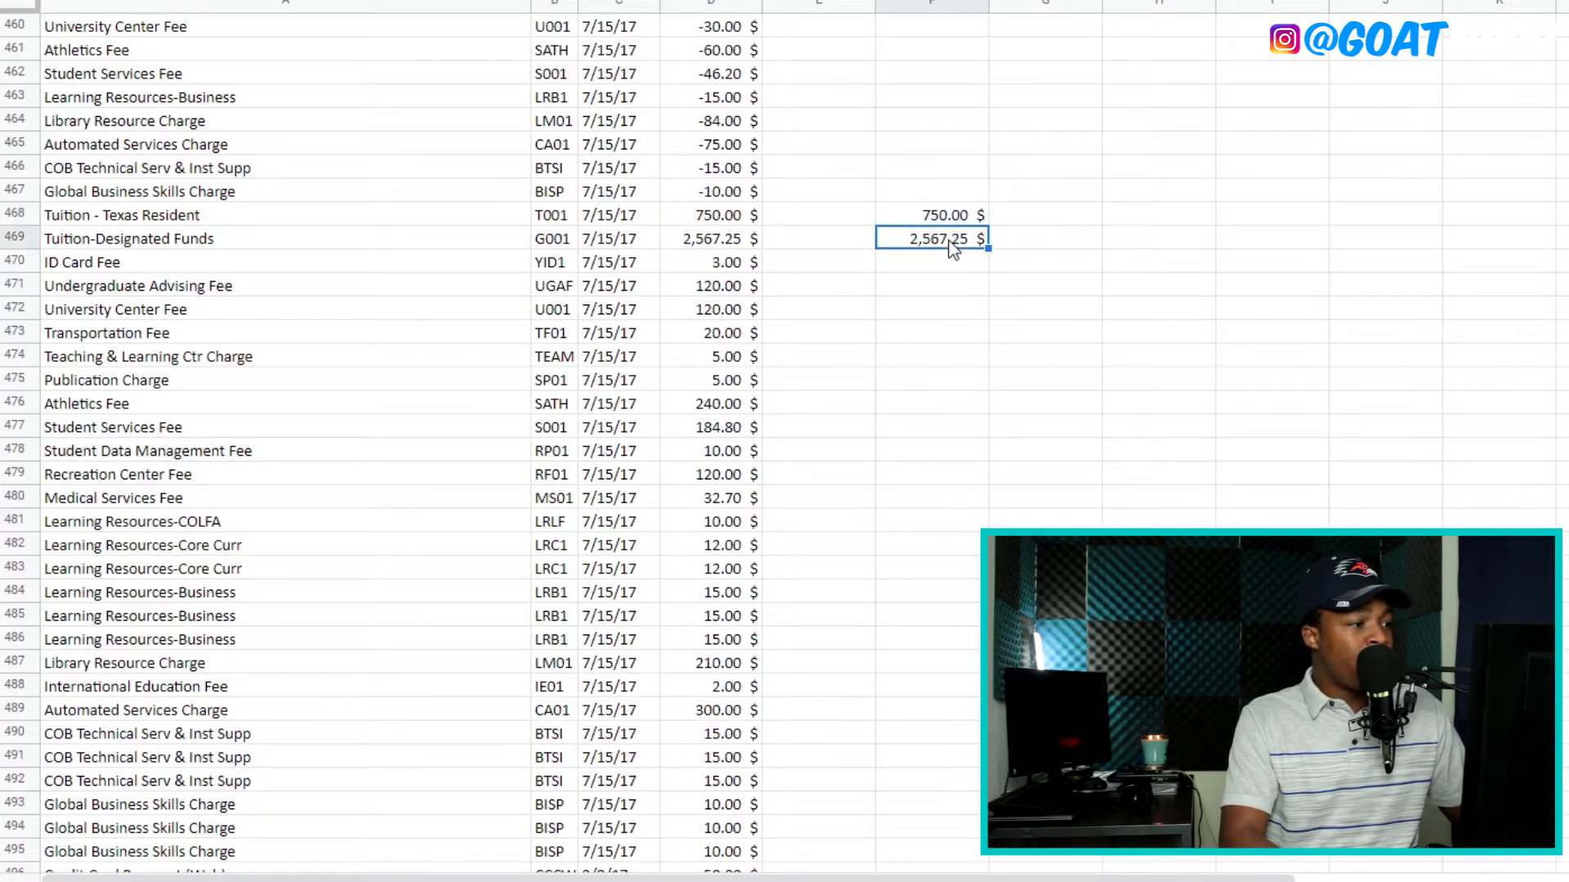
pyautogui.scroll(5, 915, 245)
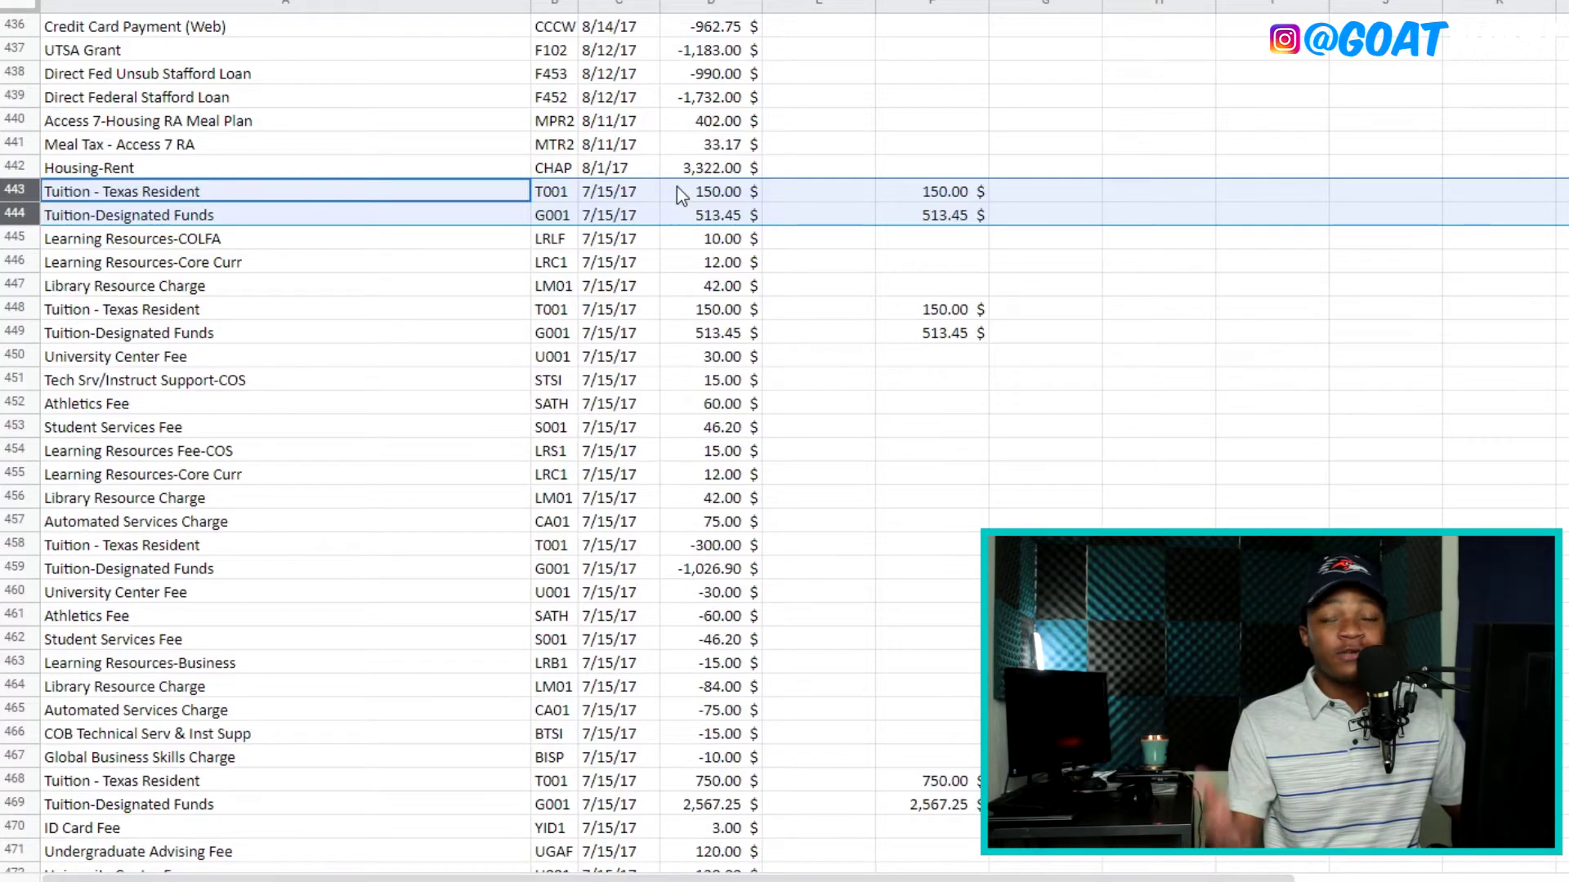
# Review the 3,322.00 Housing-Rent, meal tax and Access 7 RA meal plan rows 440–442
pyautogui.click(686, 172)
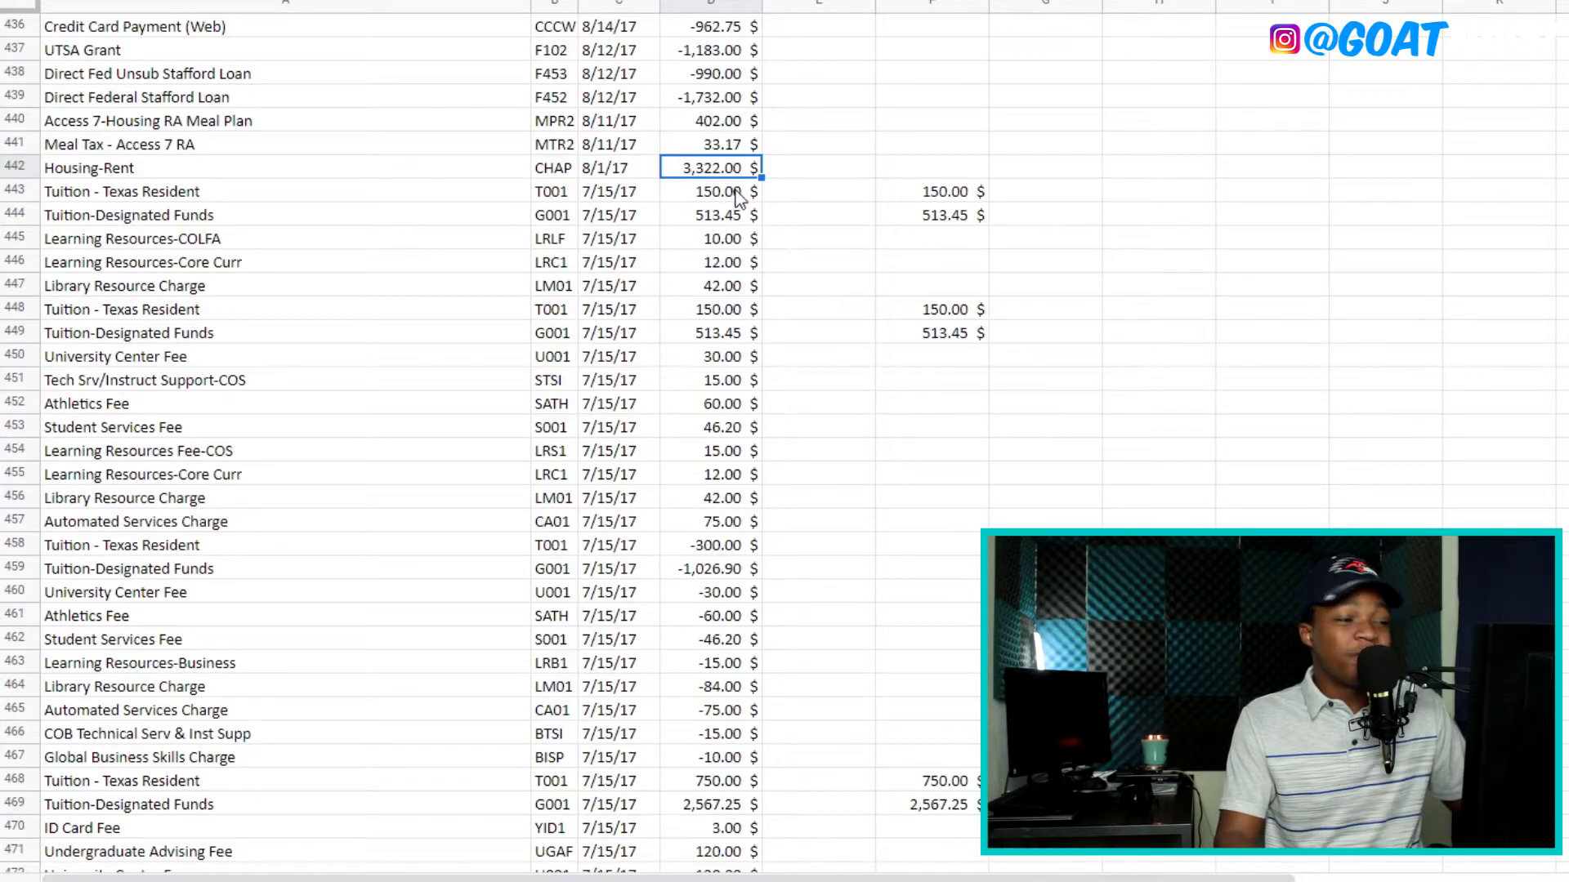
pyautogui.scroll(1, 698, 151)
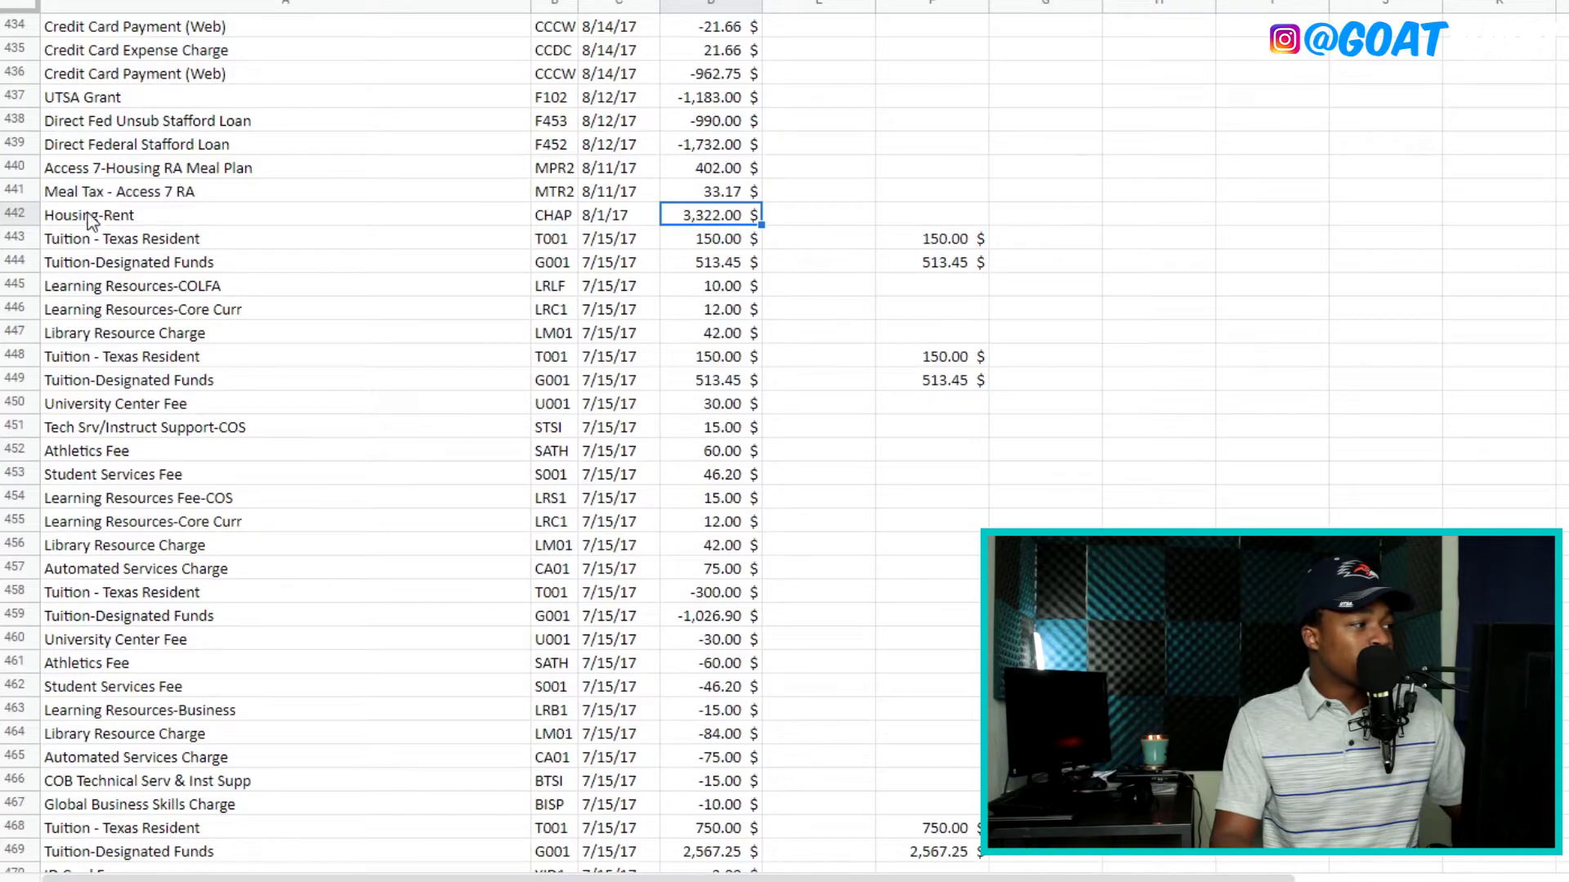
pyautogui.click(7, 209)
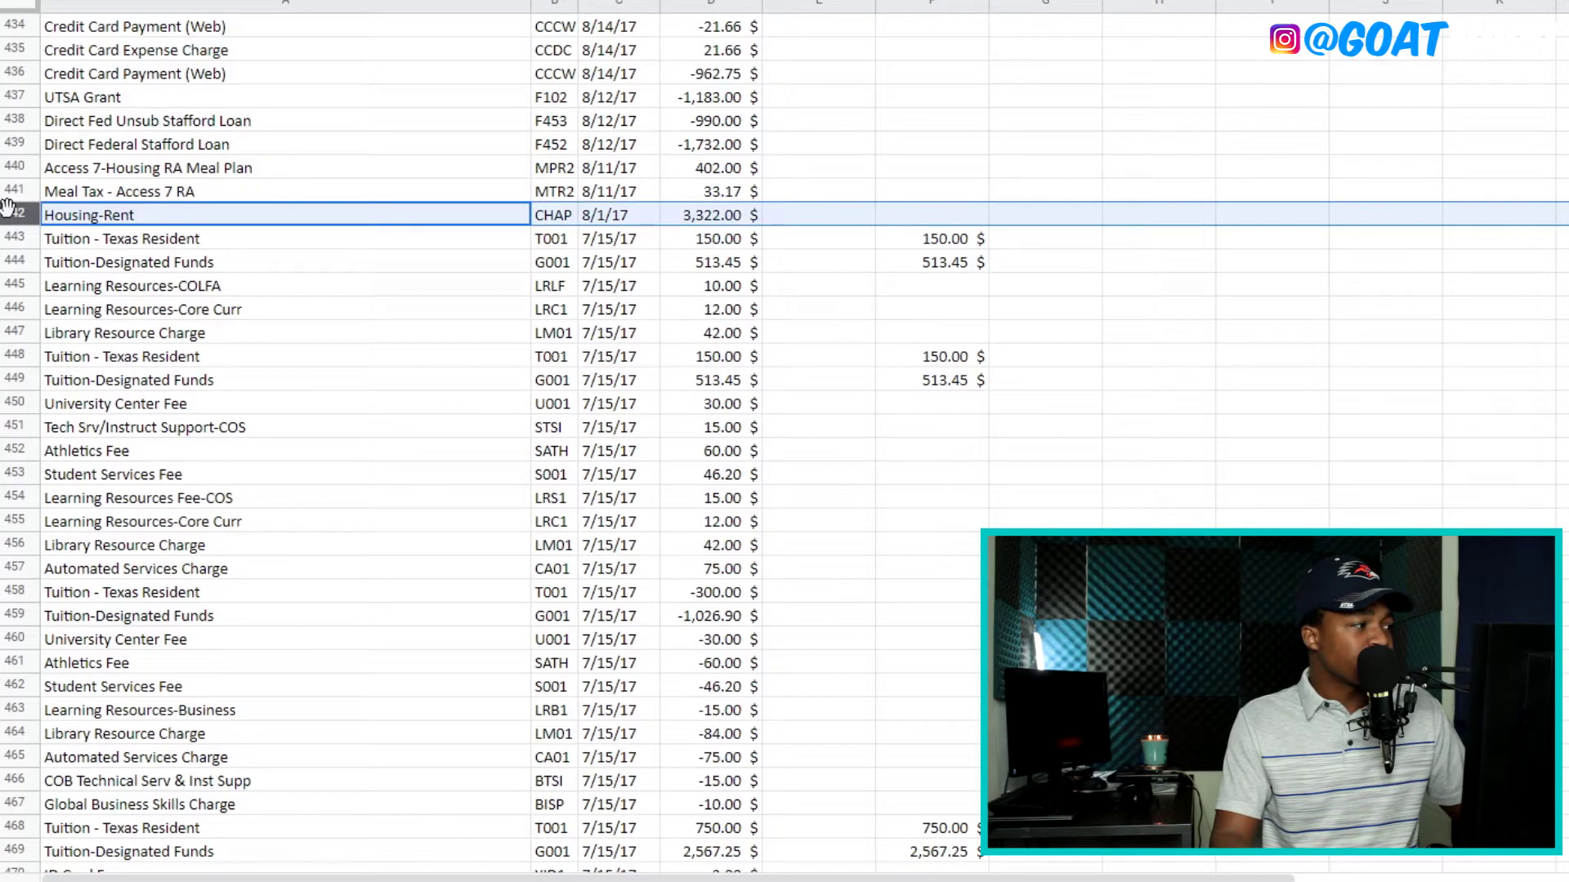
pyautogui.click(8, 188)
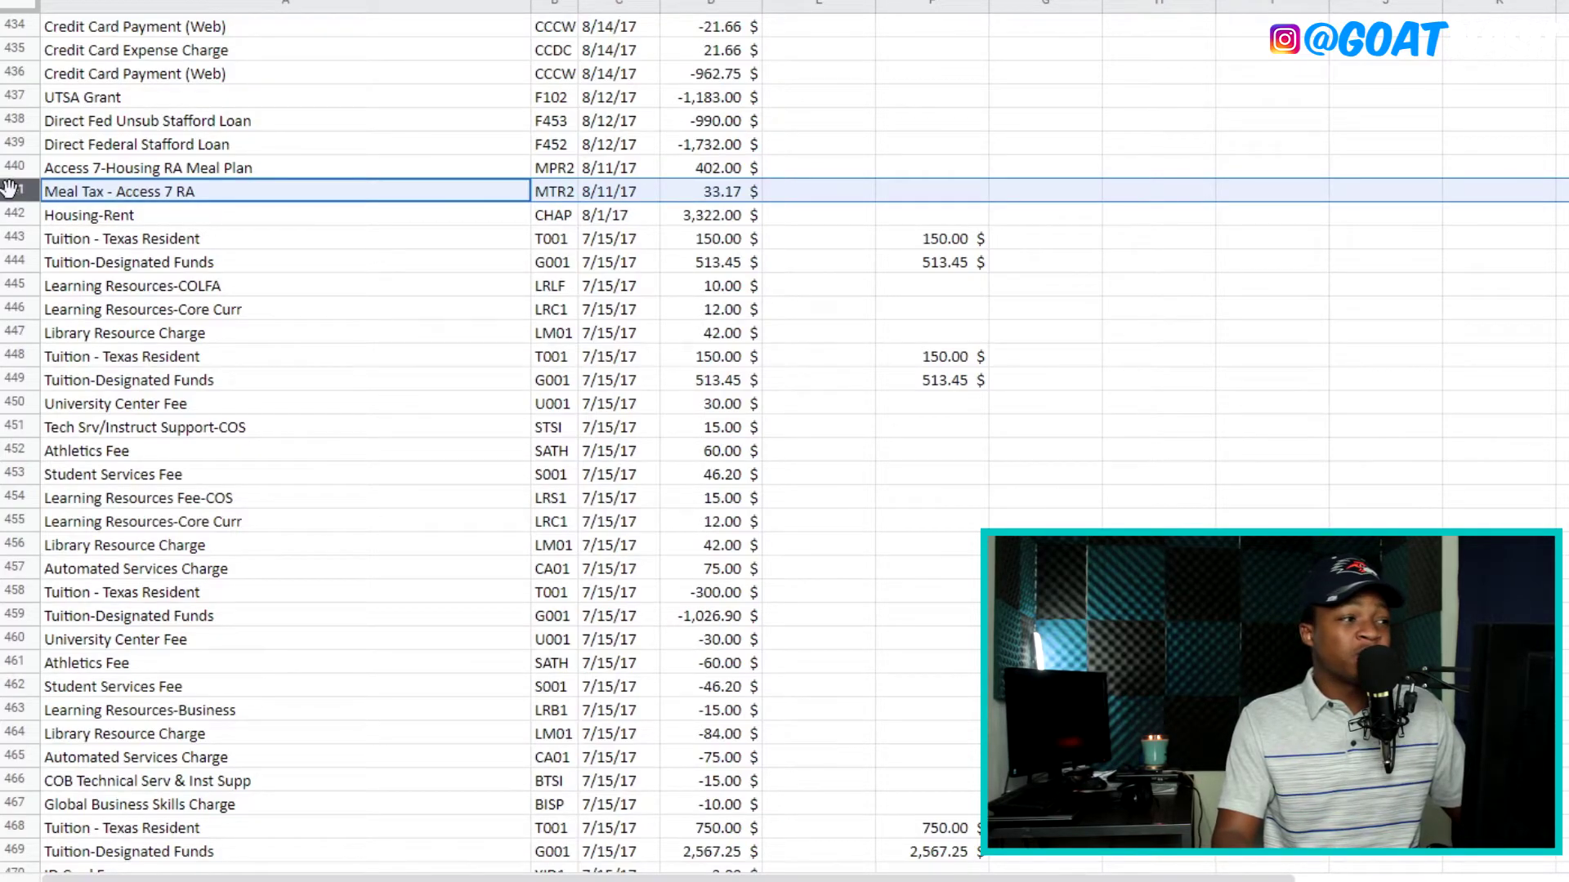
pyautogui.click(15, 168)
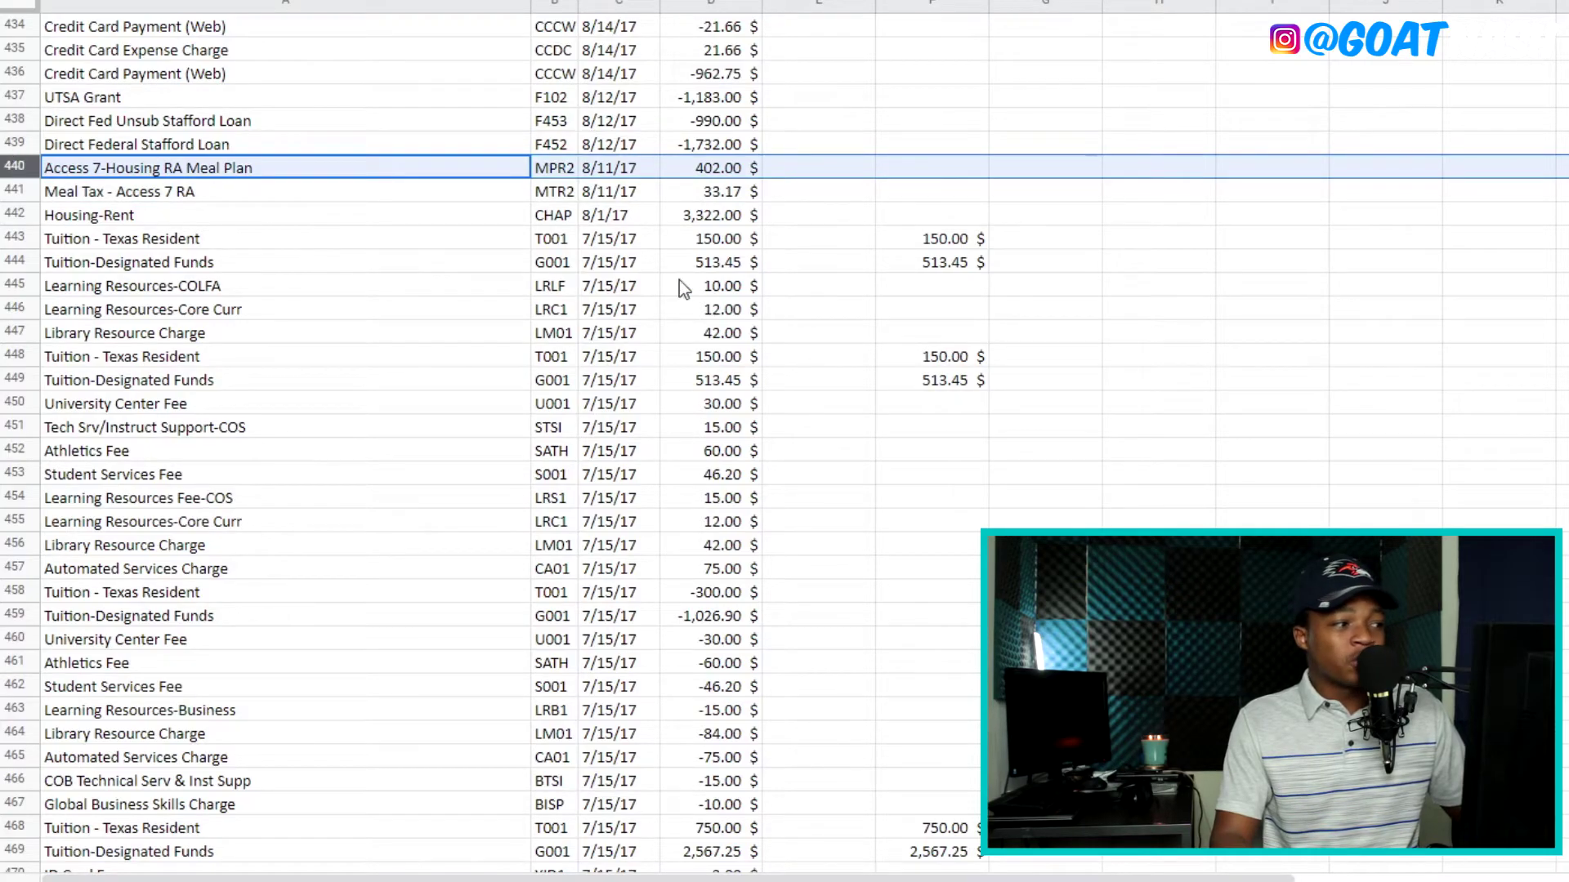
pyautogui.moveTo(724, 174); pyautogui.dragTo(726, 222)
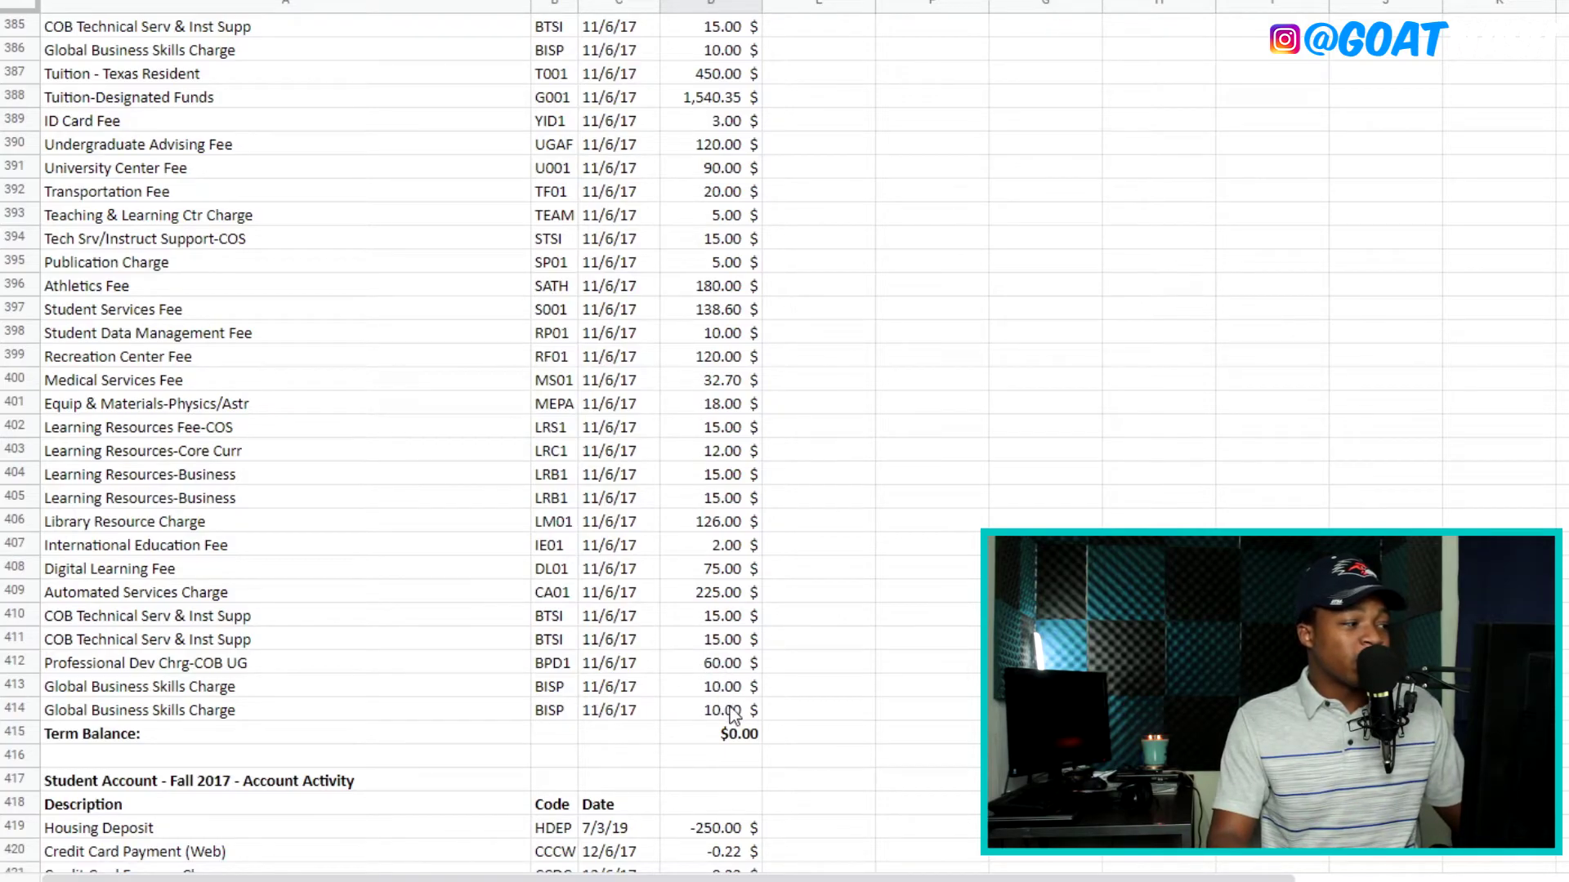
# Check the 11/6/17 fees: 225.00, 75.00, 120.00, 138.60 and 180.00
pyautogui.click(707, 602)
pyautogui.click(716, 578)
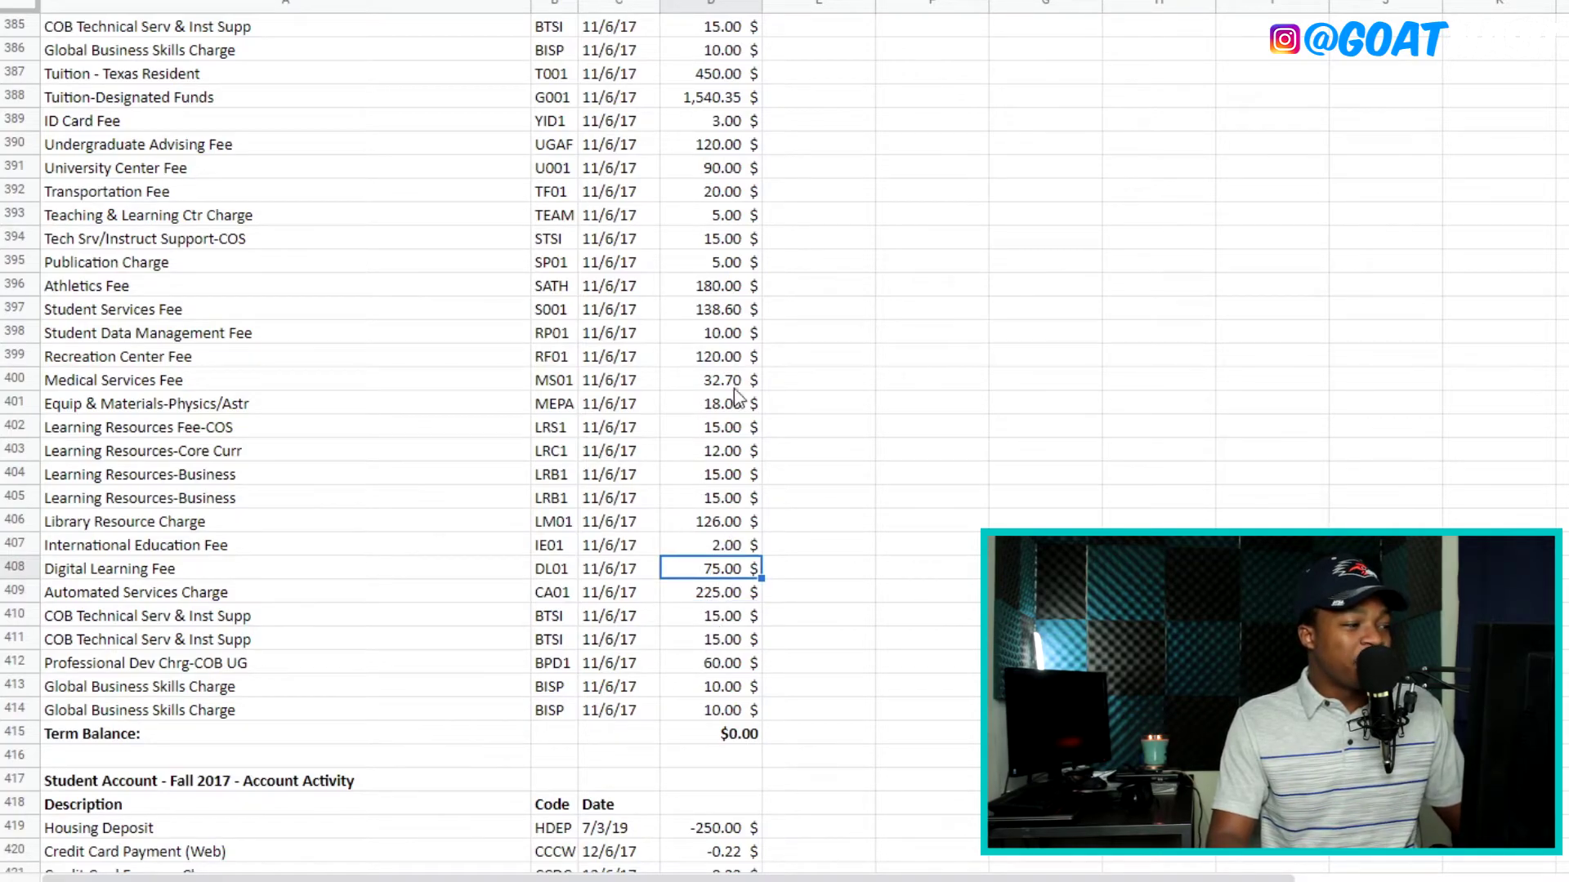
pyautogui.click(685, 358)
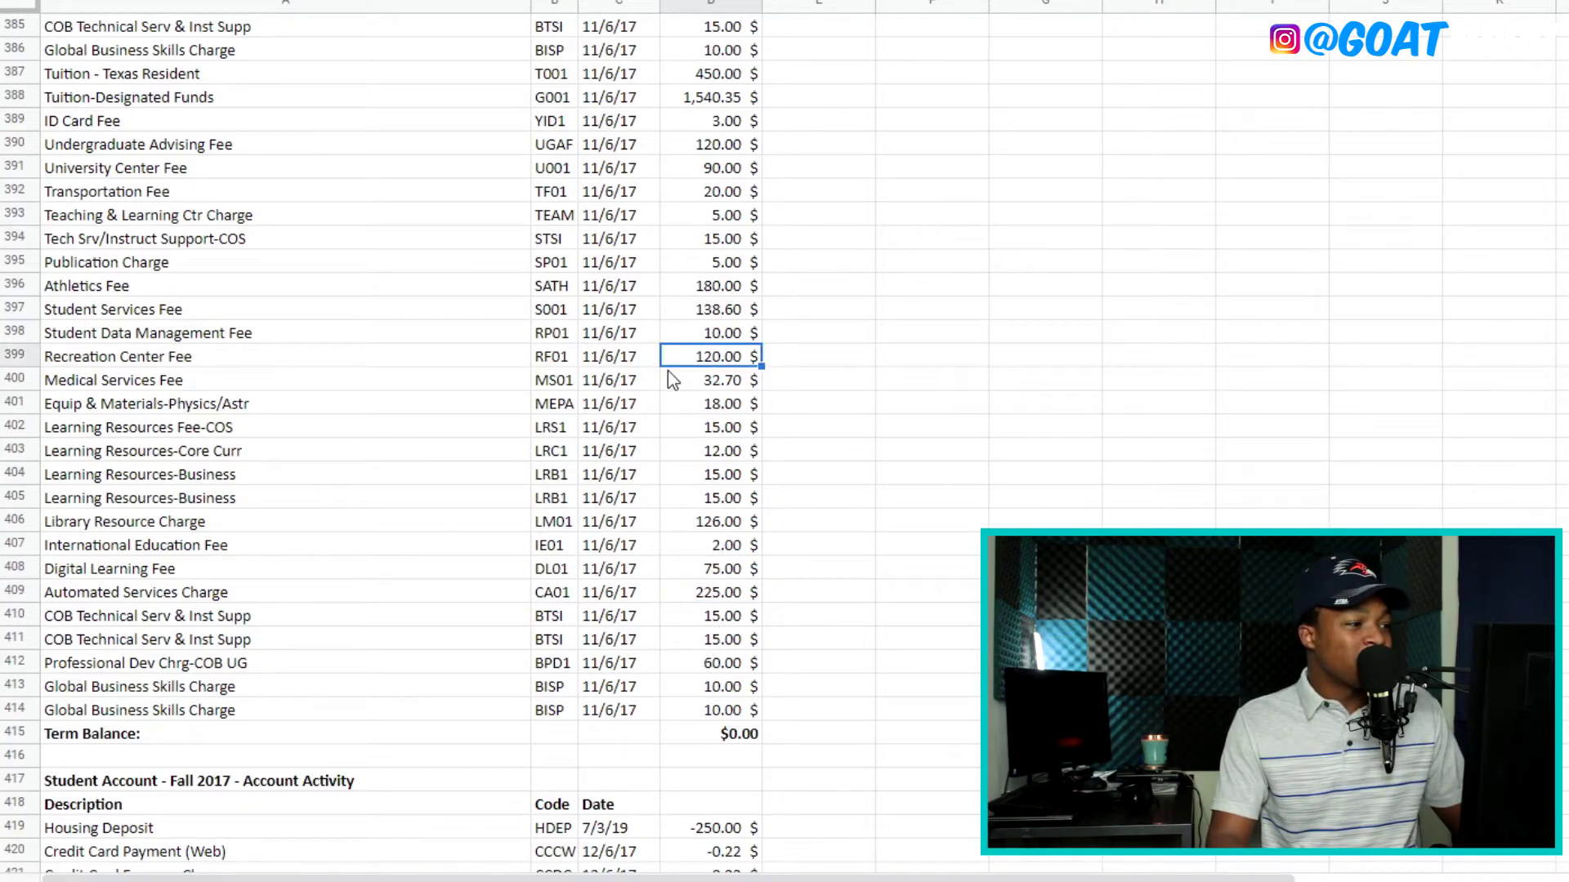
pyautogui.click(719, 312)
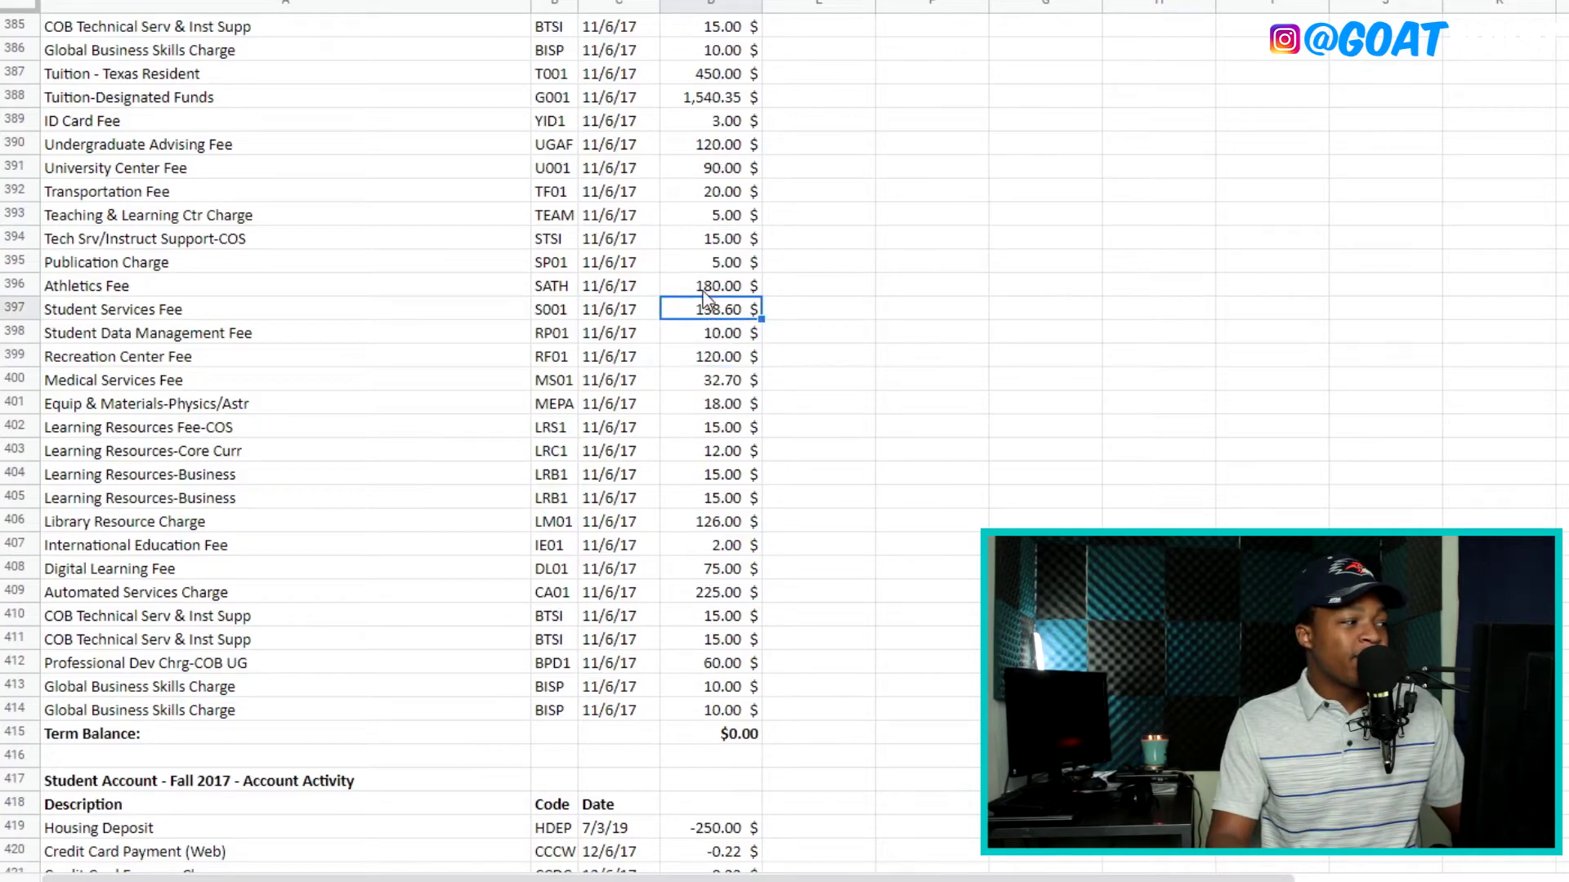
pyautogui.click(705, 292)
pyautogui.scroll(1, 598, 315)
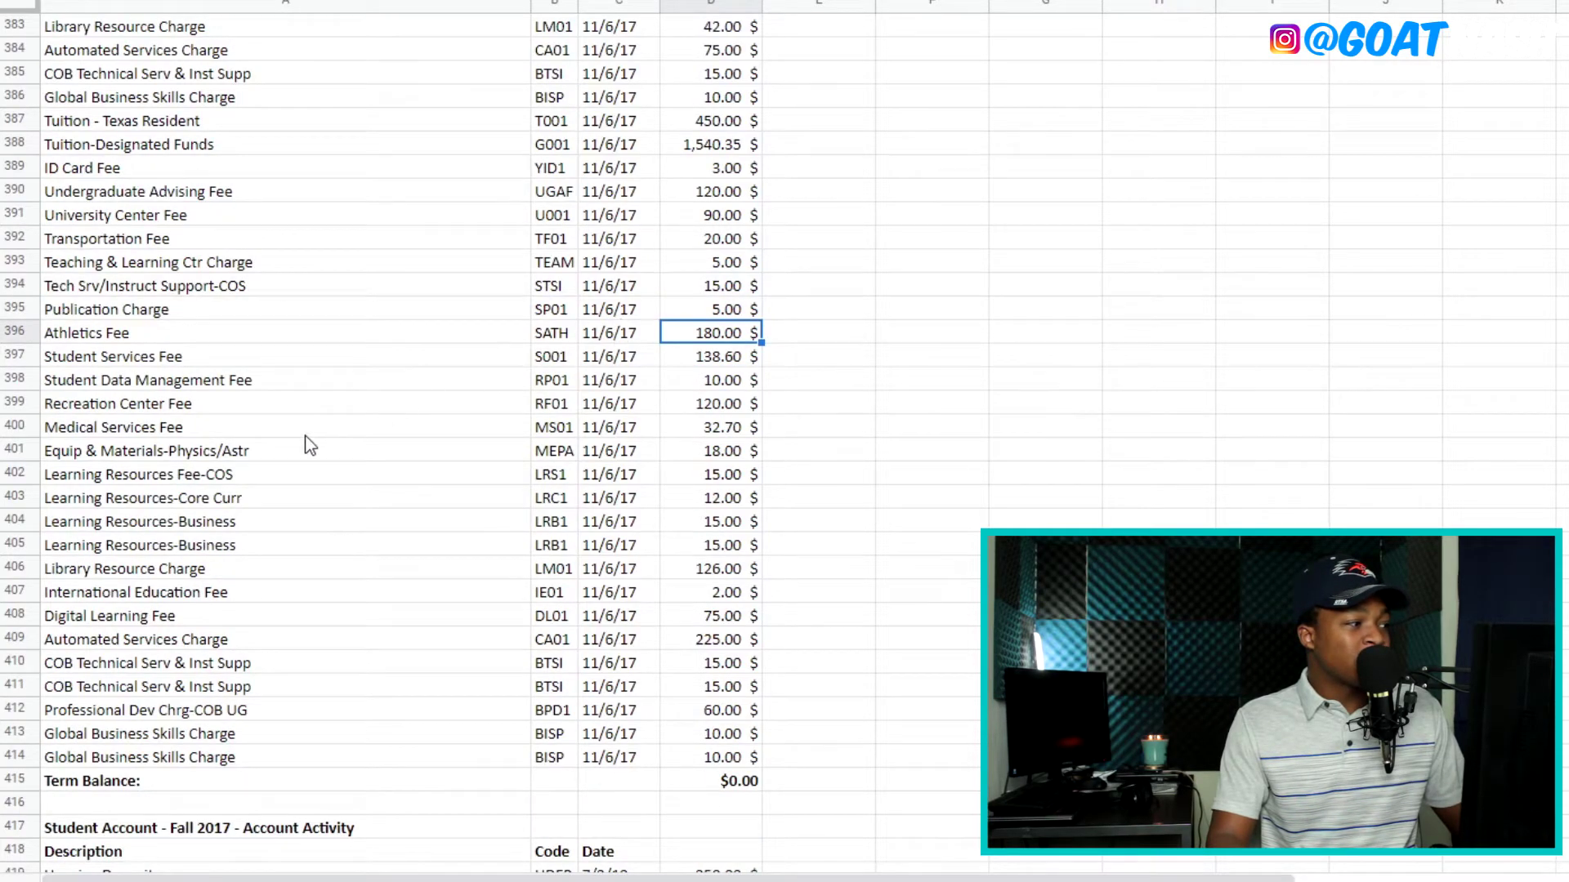
pyautogui.scroll(2, 706, 341)
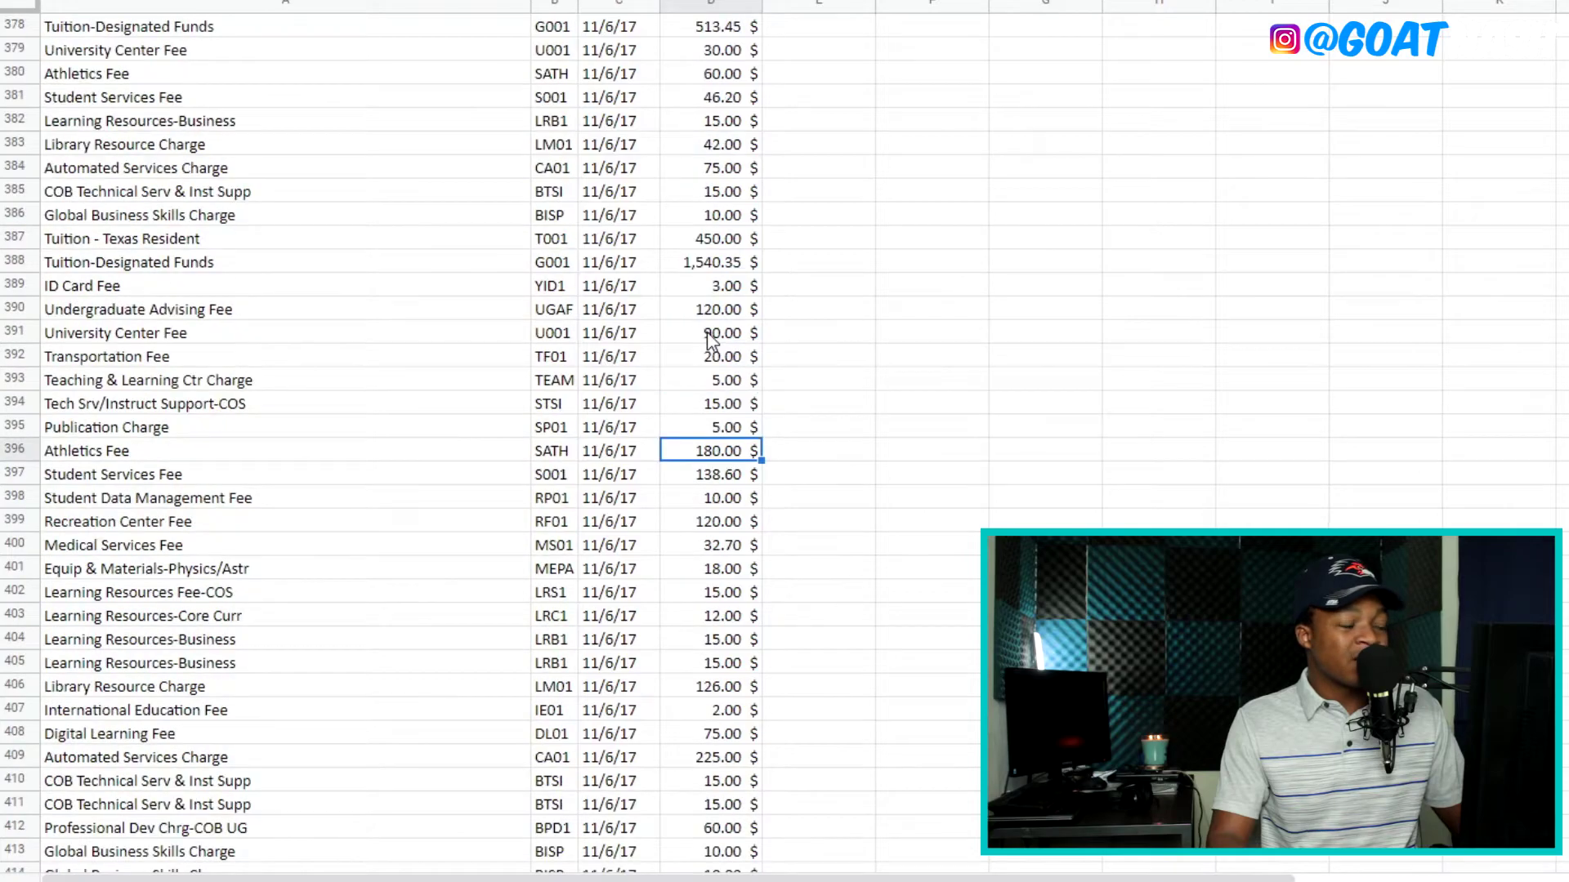
# Link F388 to D388 (1,540.35) and F387 to D387 (450.00) with reference formulas
pyautogui.click(694, 263)
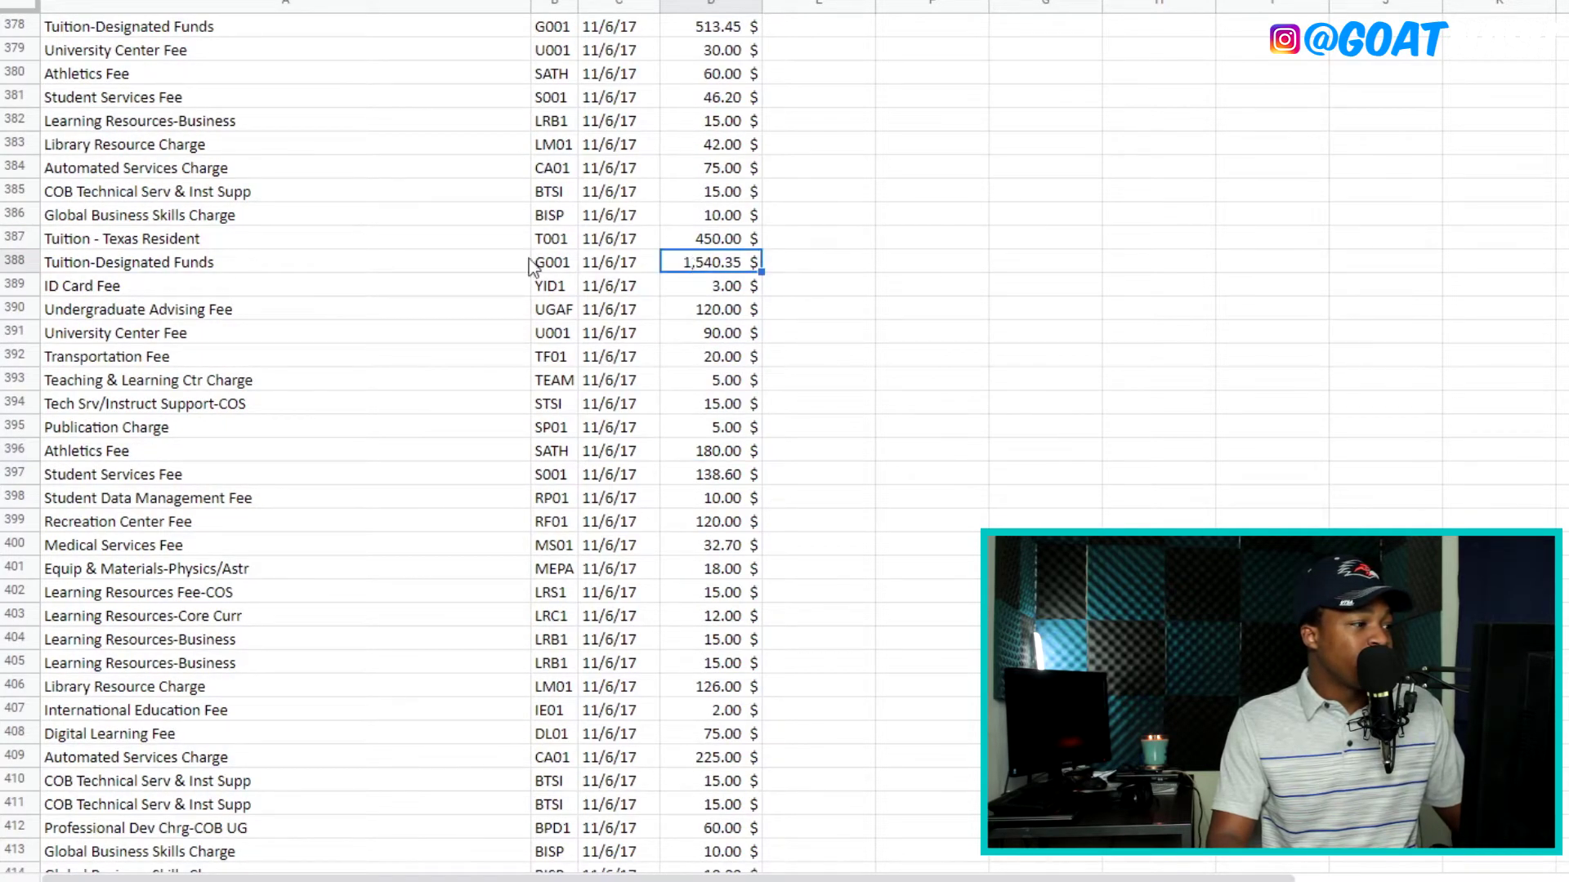
pyautogui.click(903, 268)
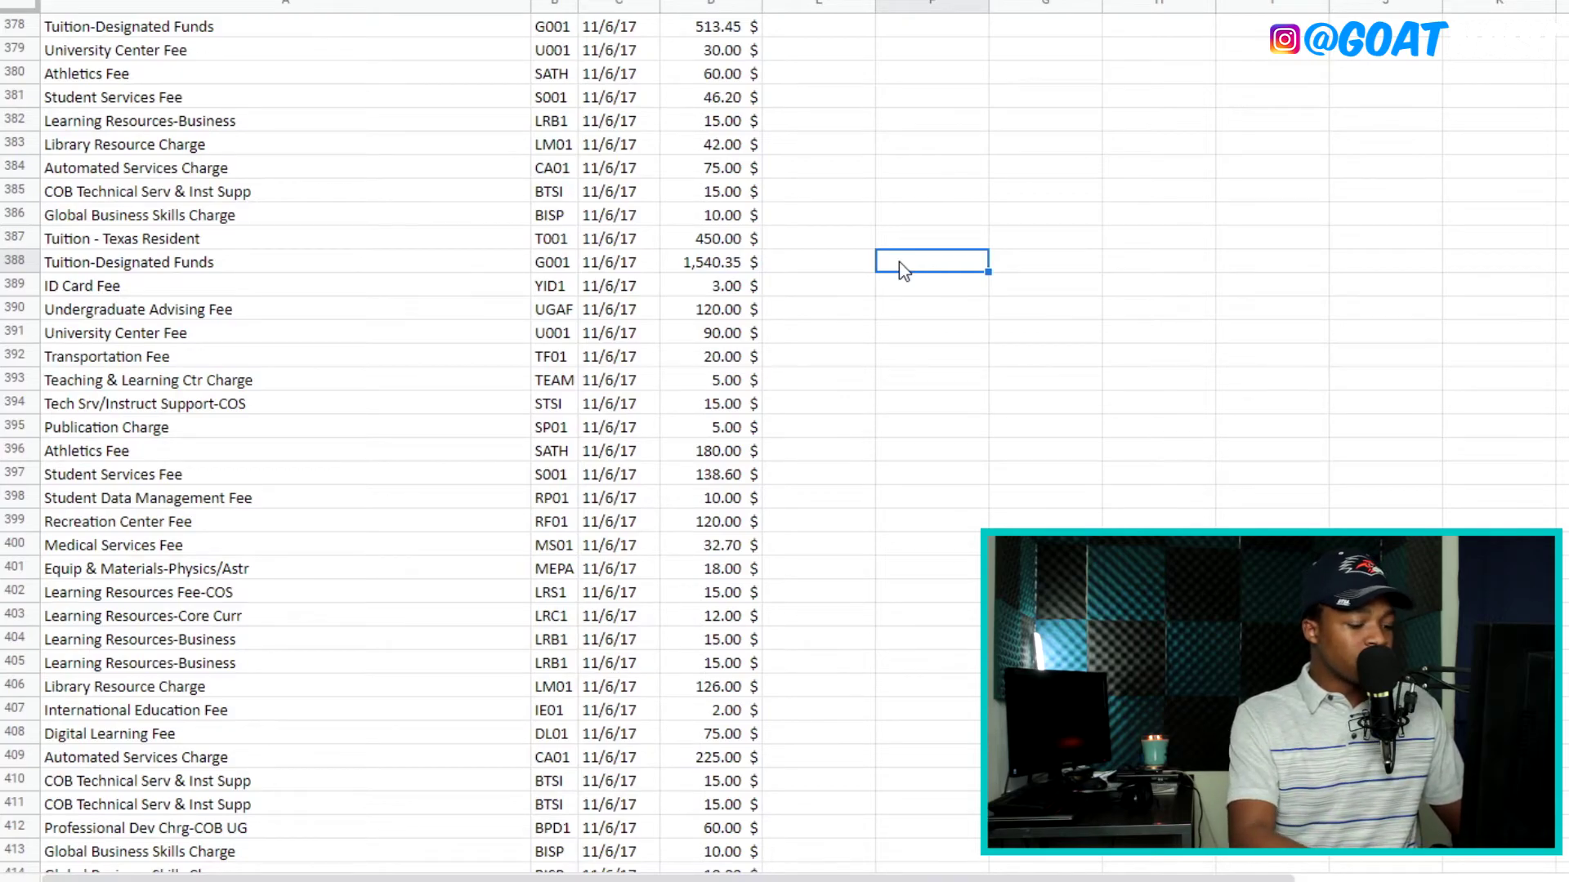
pyautogui.write('=')
pyautogui.press('Left')
pyautogui.press('Left')
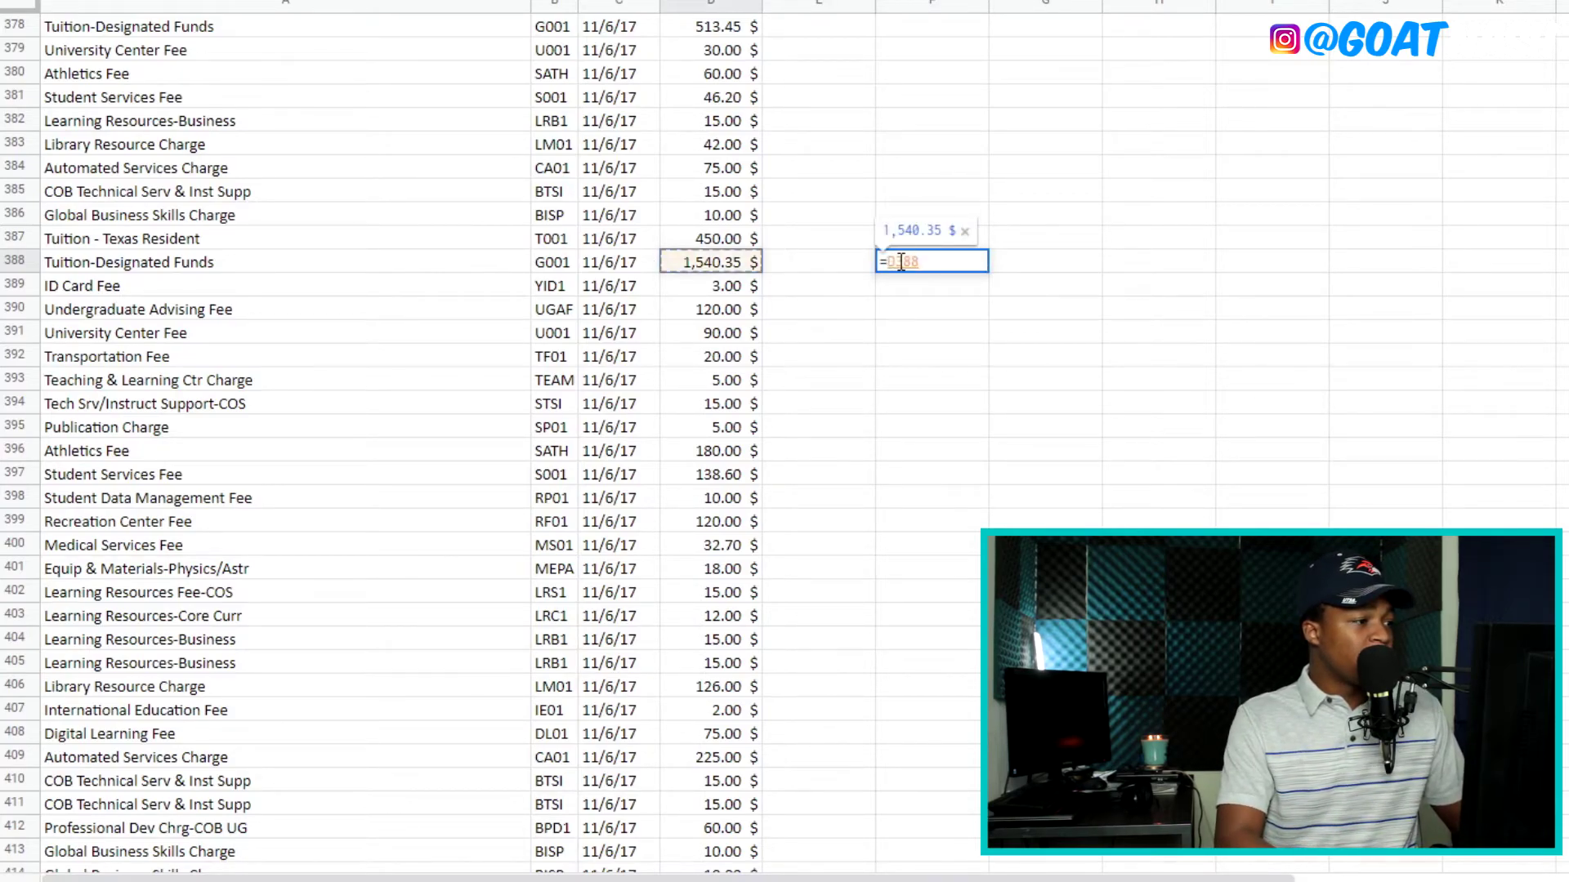
pyautogui.hotkey('shift', 'Return')
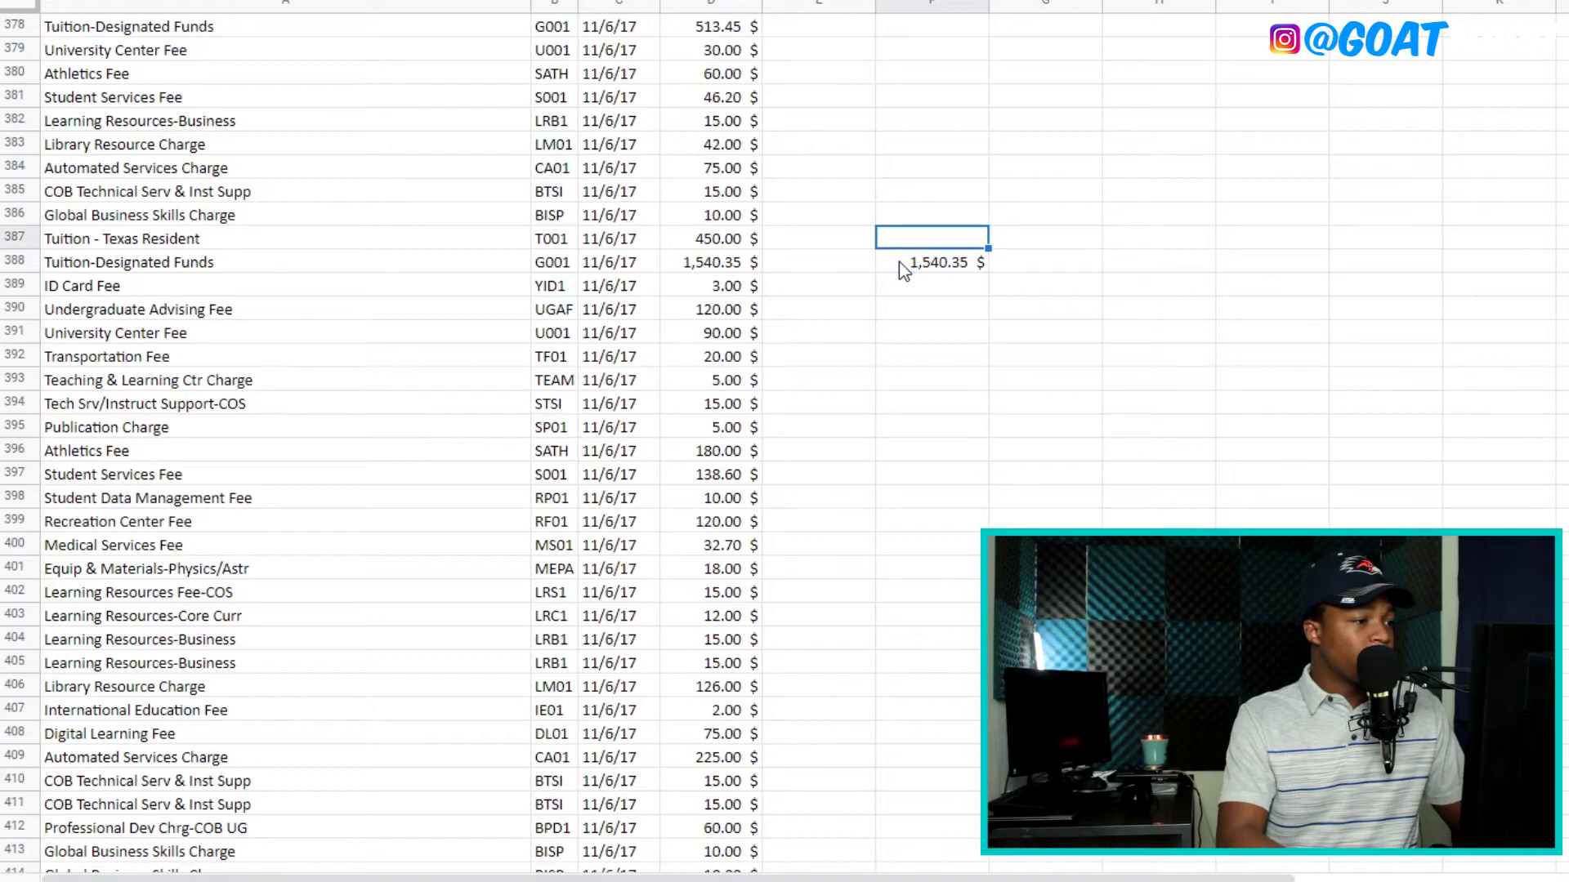
pyautogui.write('=')
pyautogui.press('Left')
pyautogui.press('Left')
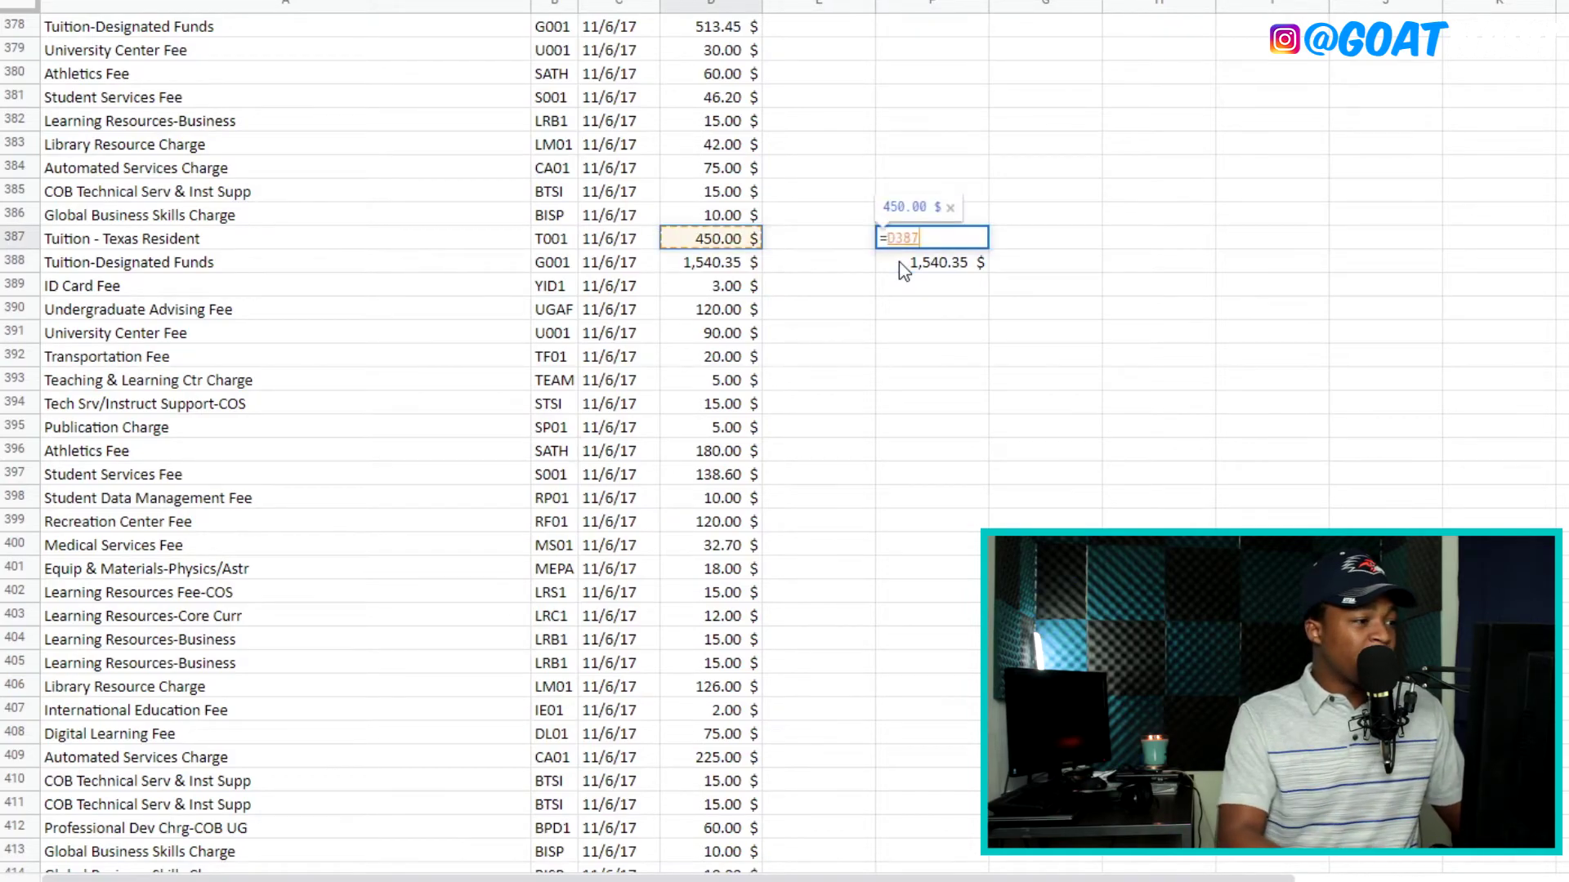
pyautogui.press('Return')
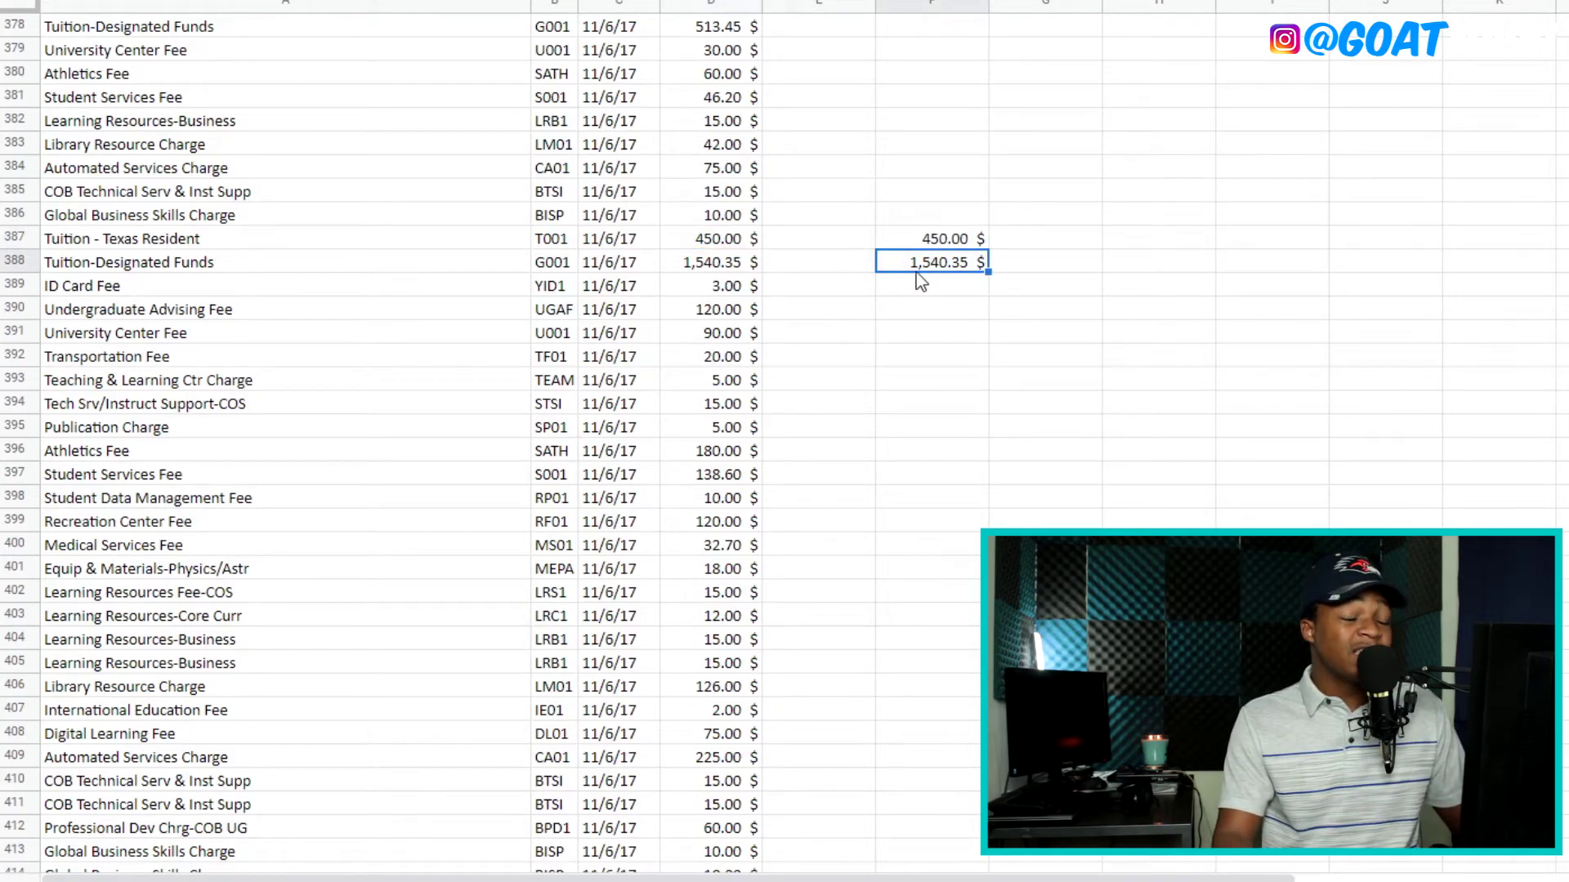
pyautogui.scroll(3, 937, 302)
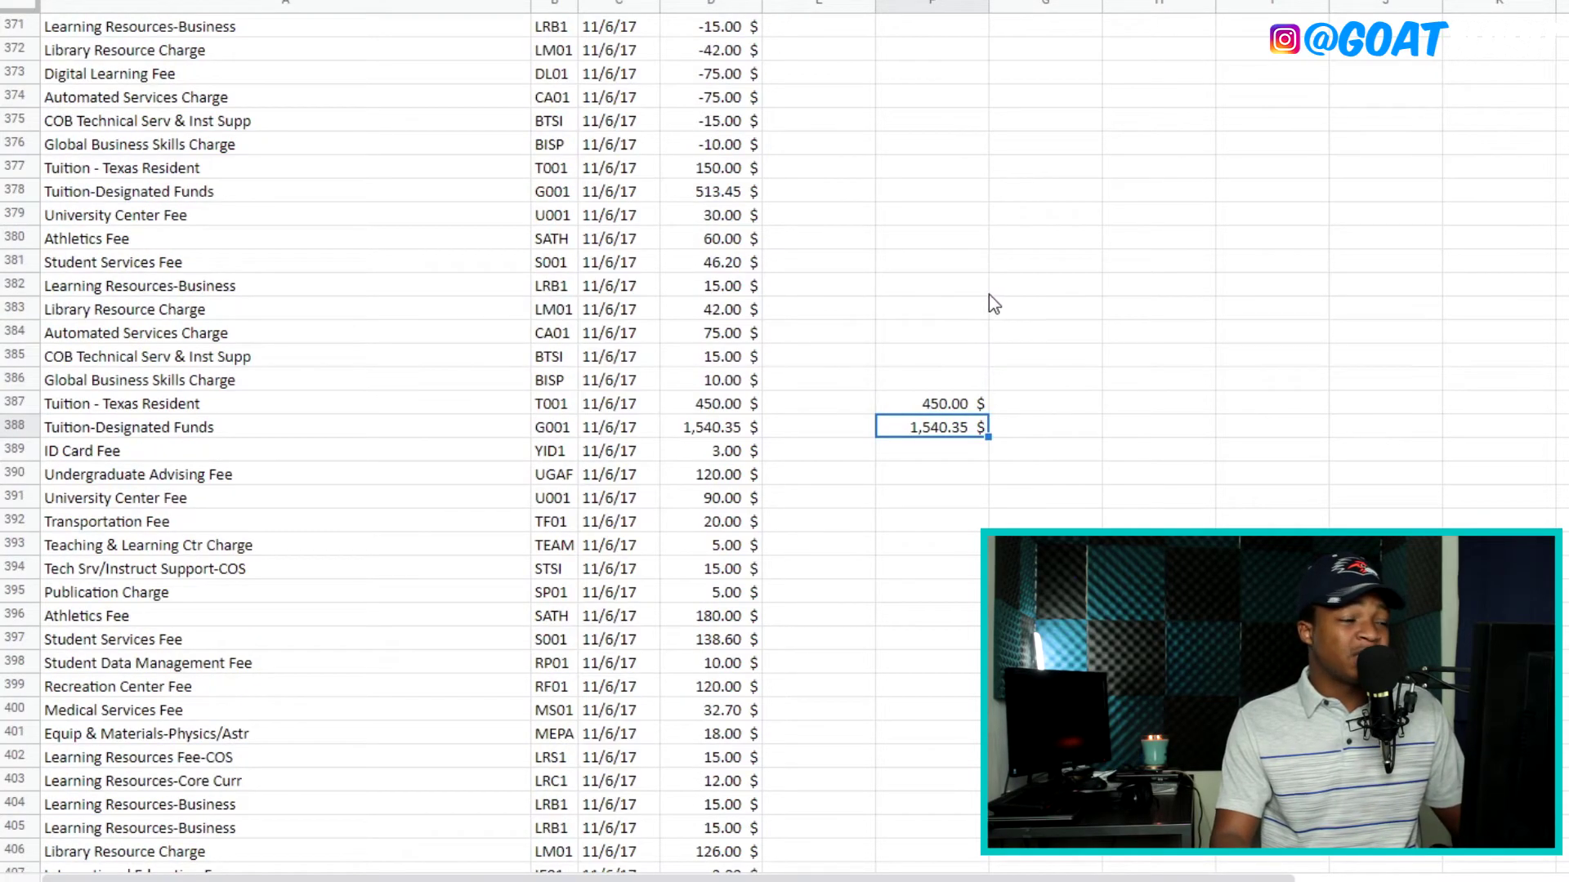
pyautogui.click(283, 172)
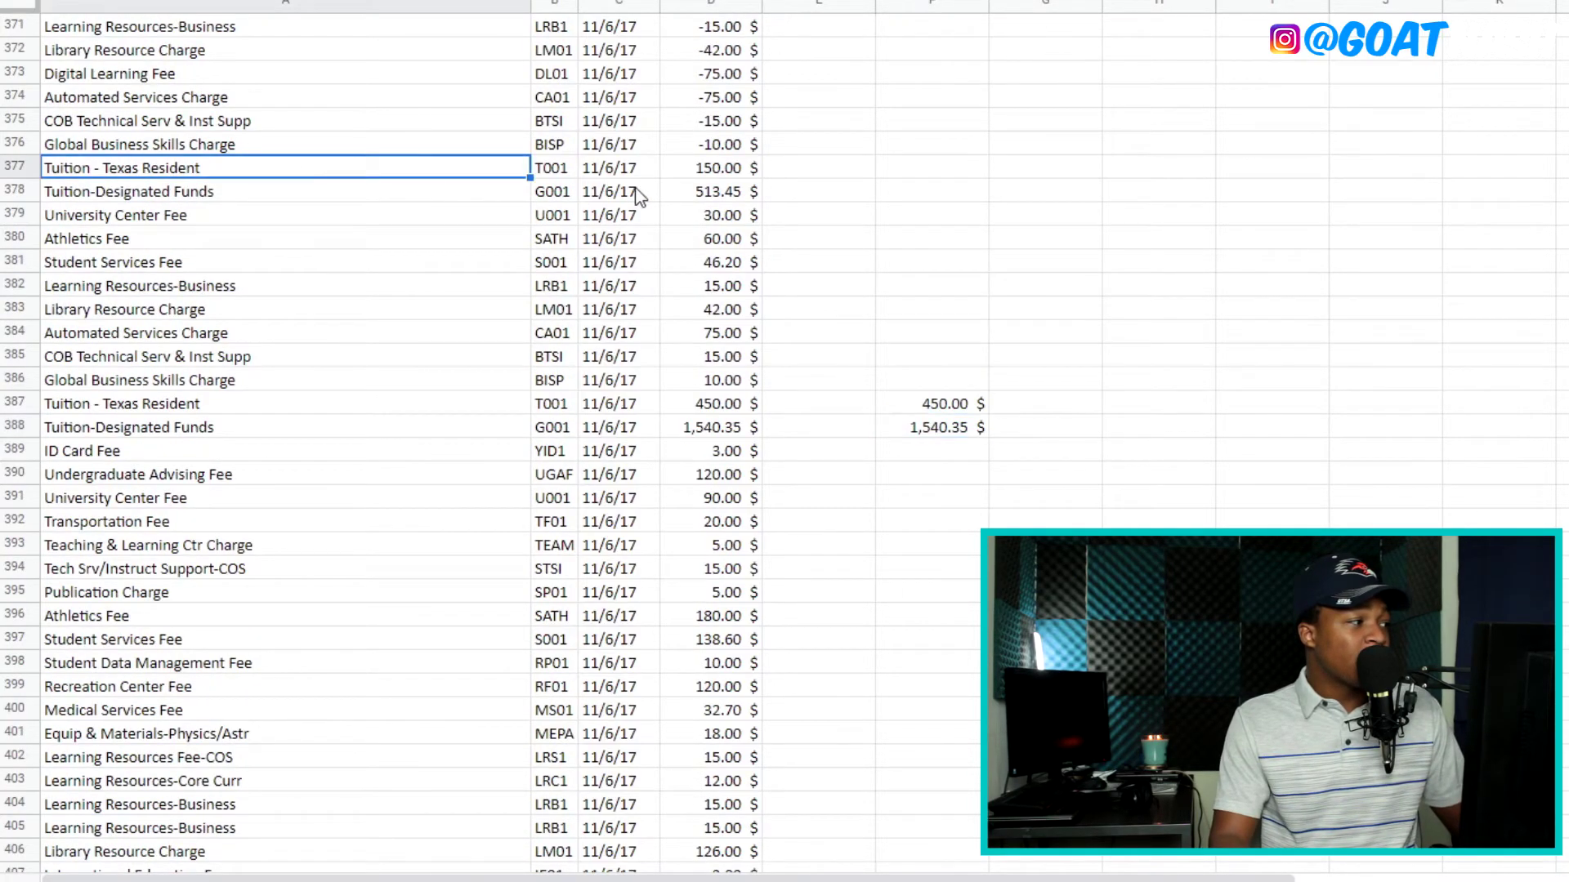
# Check the 3,232.44 and 900.00 tuition amounts, then go back to F7 beside the grand total
pyautogui.click(690, 167)
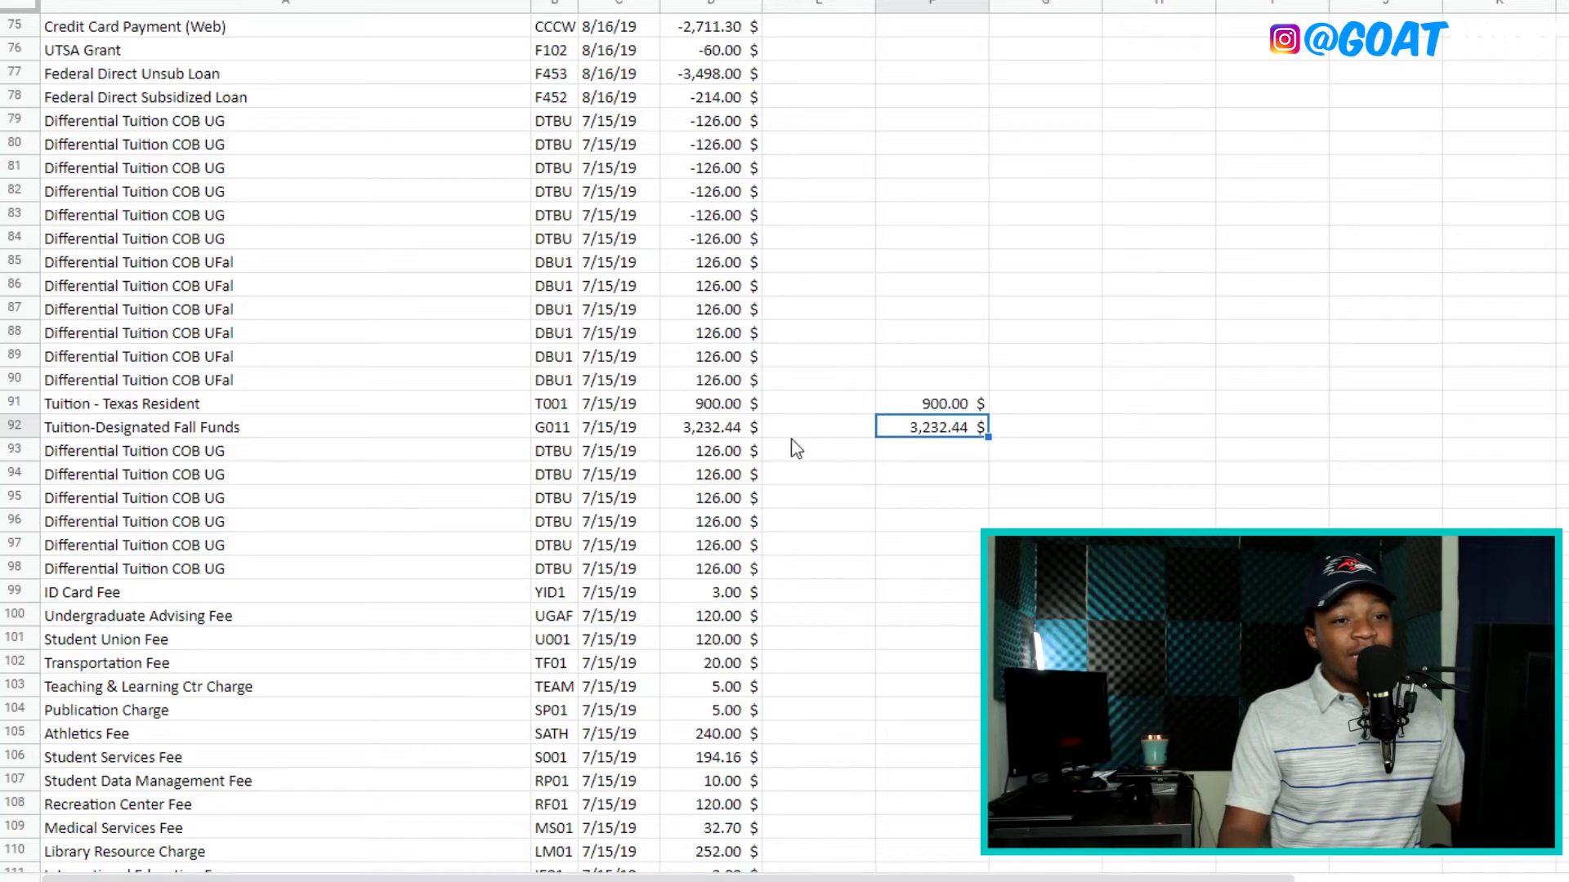
pyautogui.click(710, 426)
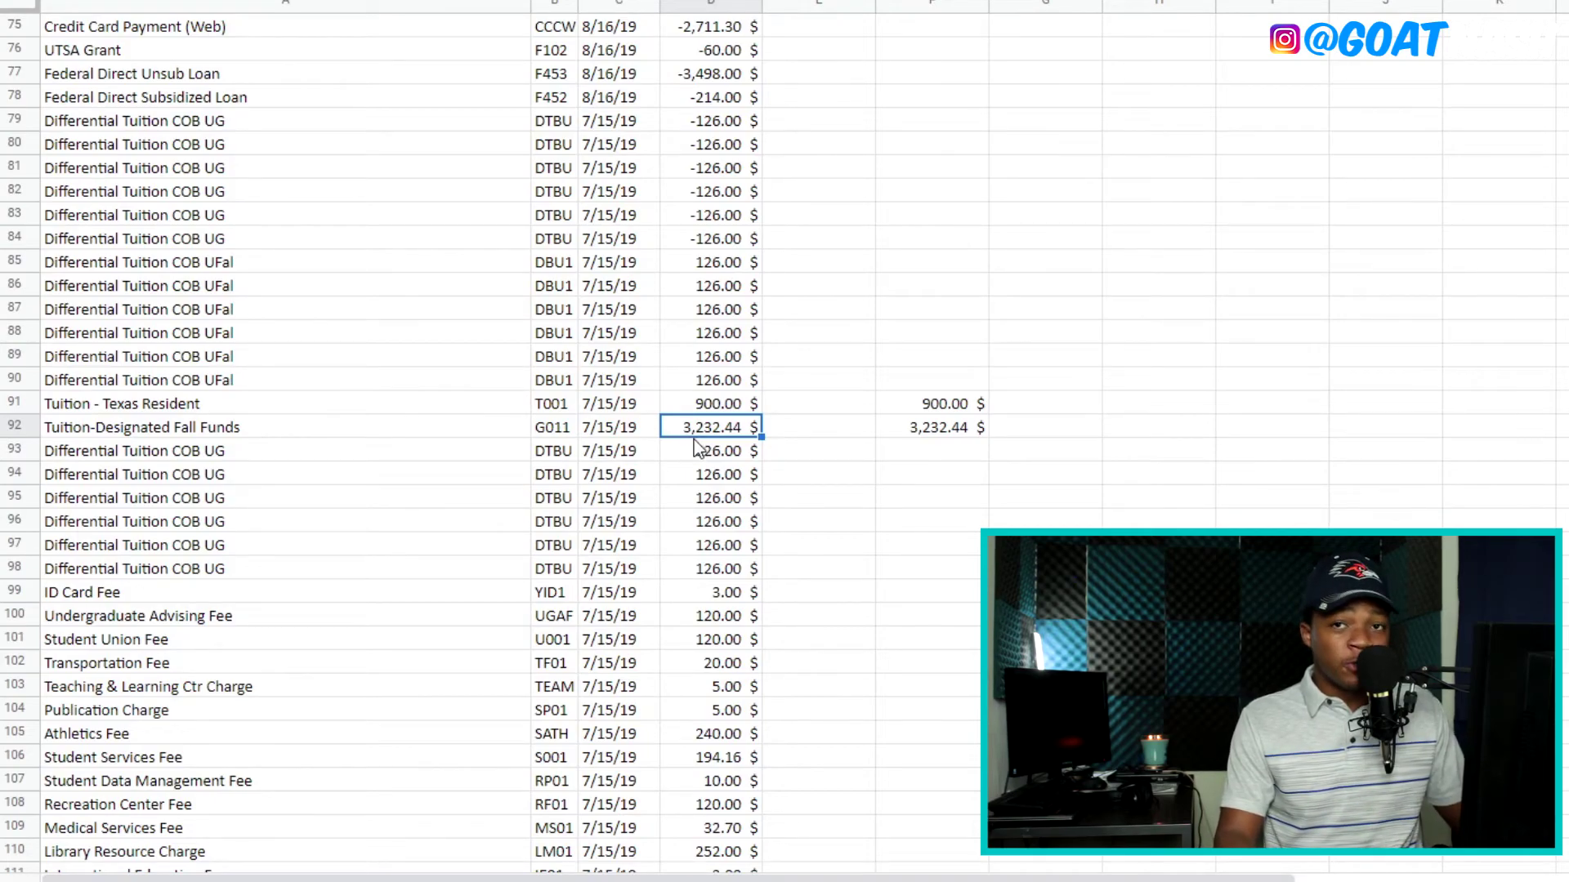
pyautogui.click(709, 406)
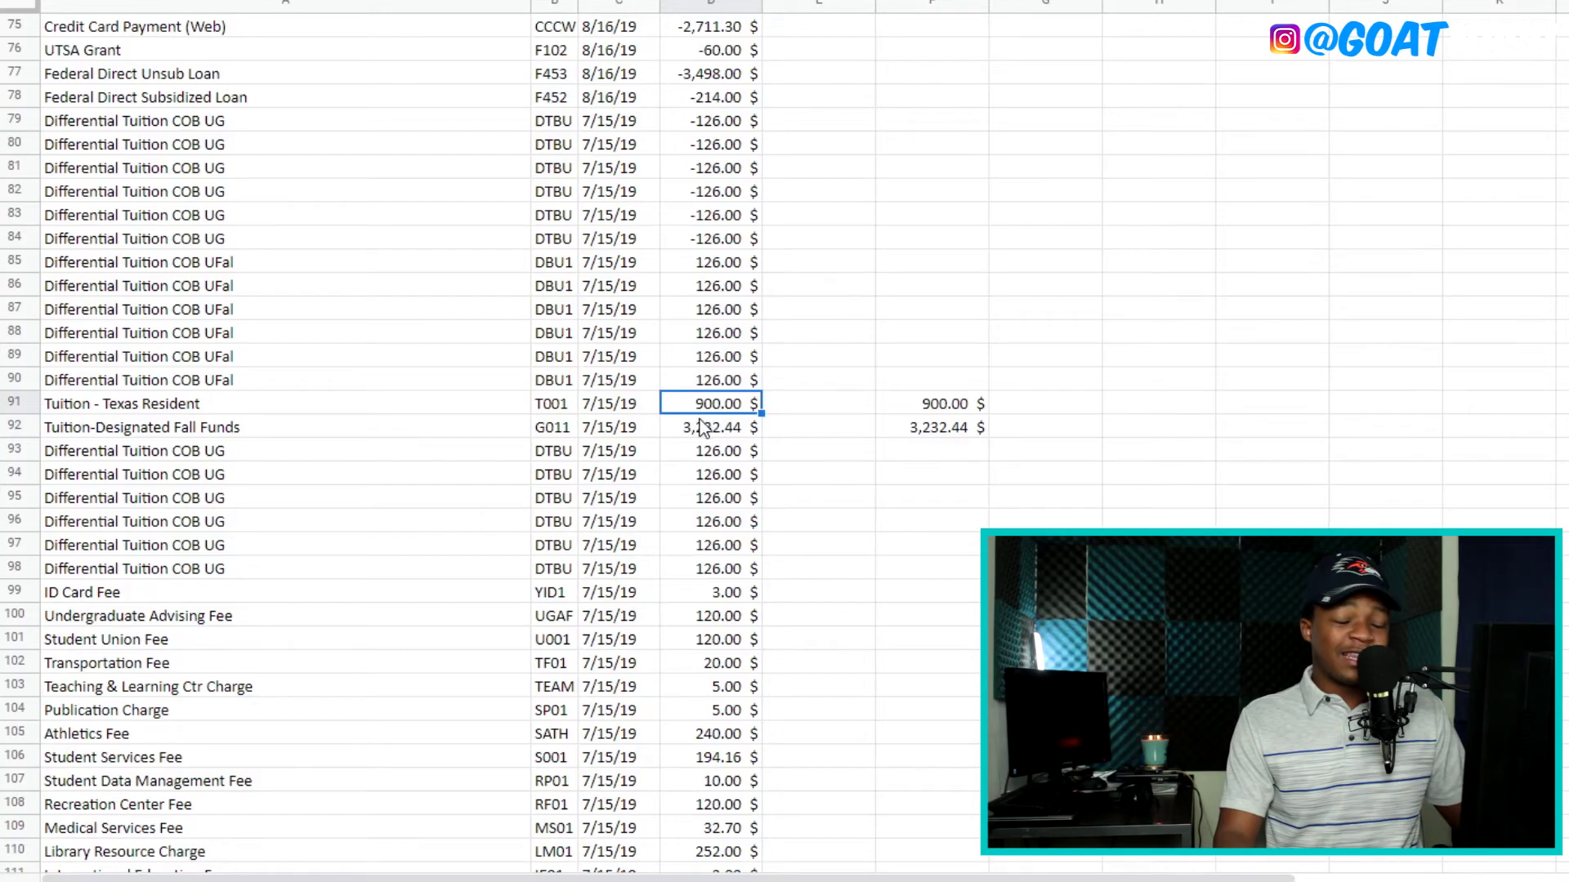
pyautogui.scroll(4, 776, 421)
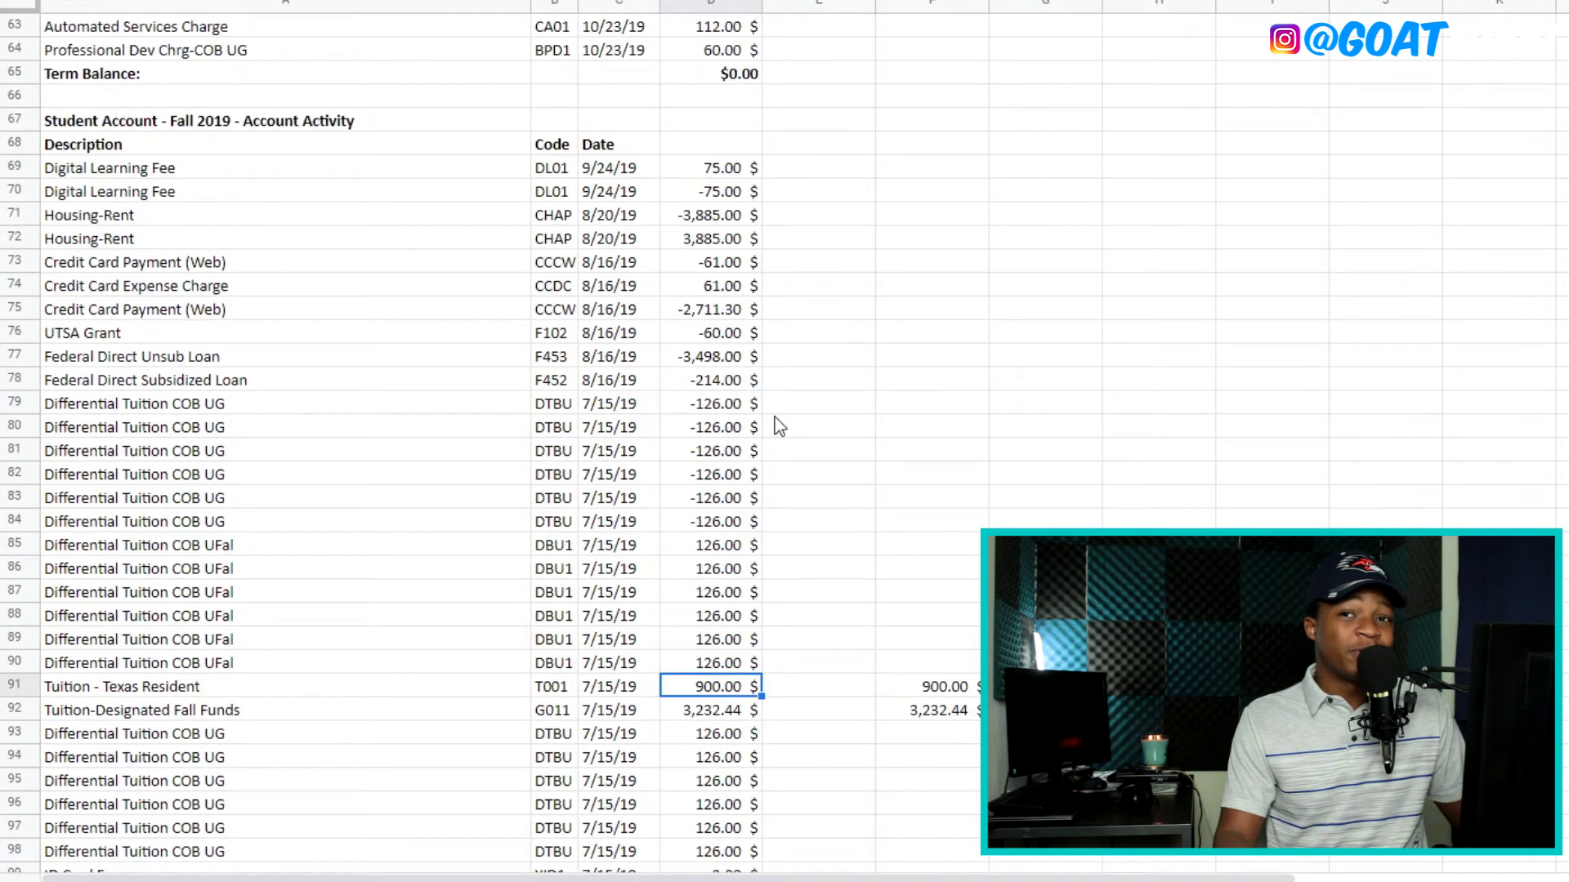
pyautogui.scroll(20, 954, 153)
pyautogui.click(954, 153)
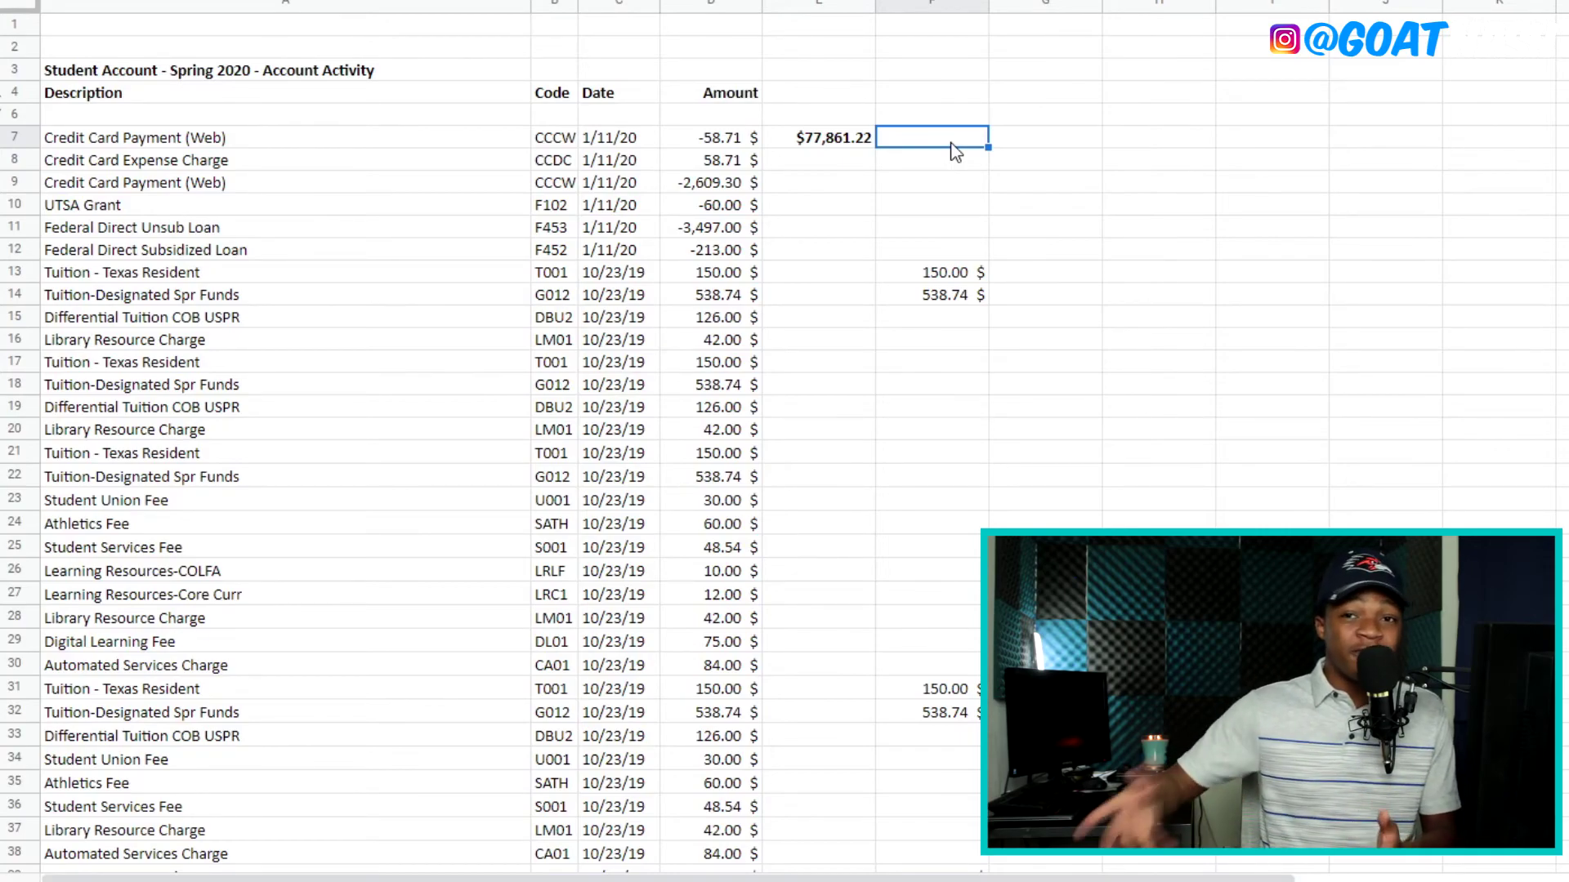
# In F7, sum column F from F8 to the bottom of the data
pyautogui.write('=sum(')
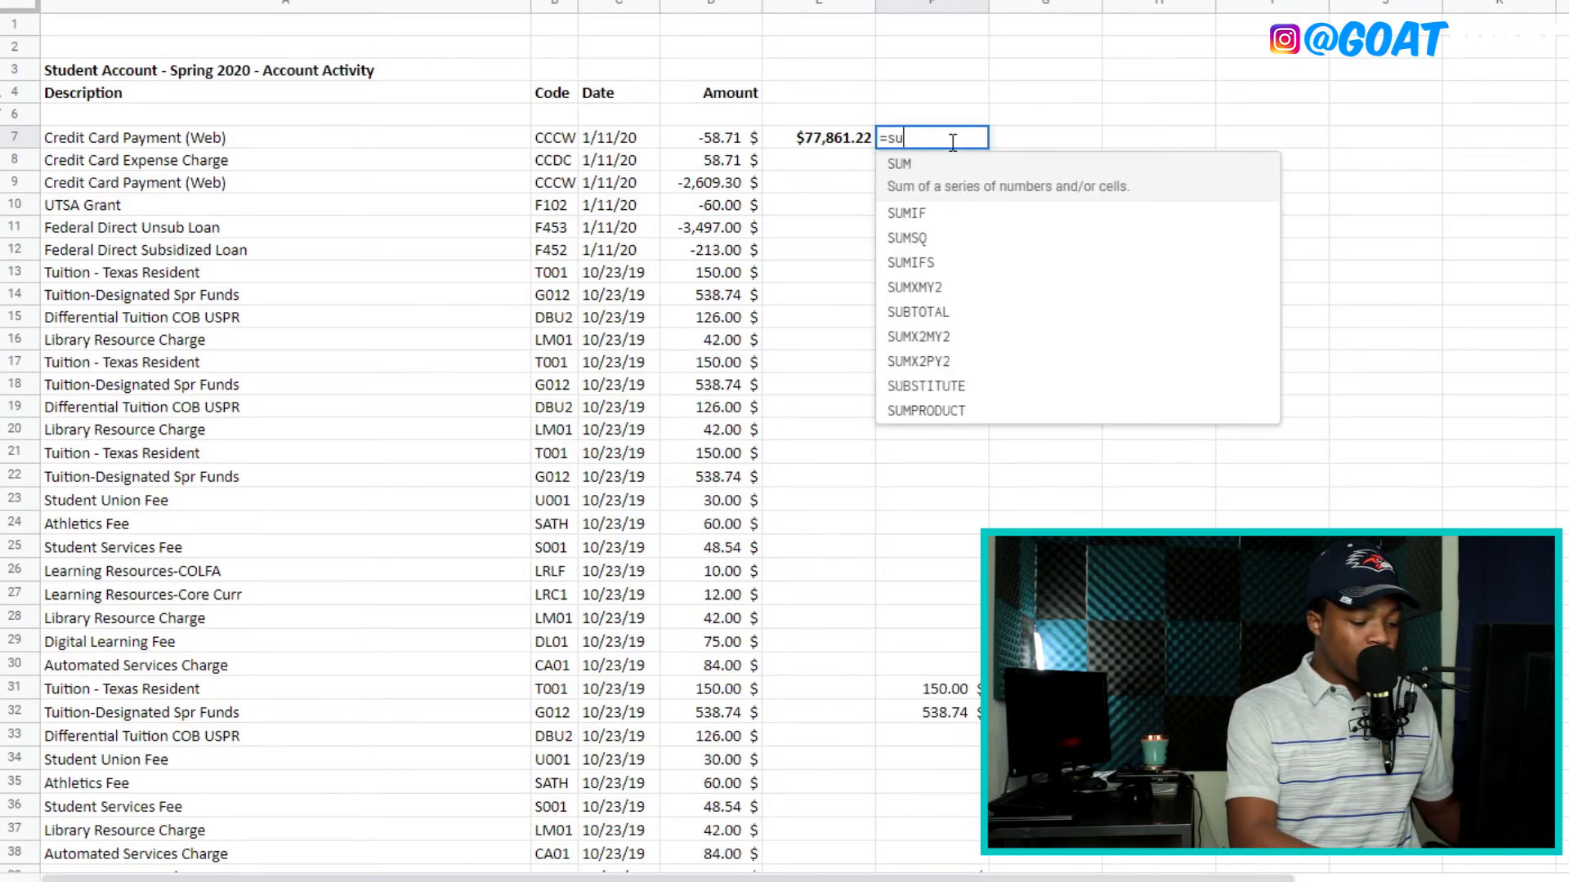
pyautogui.press('Down')
pyautogui.hotkey('ctrl', 'shift', 'Down')
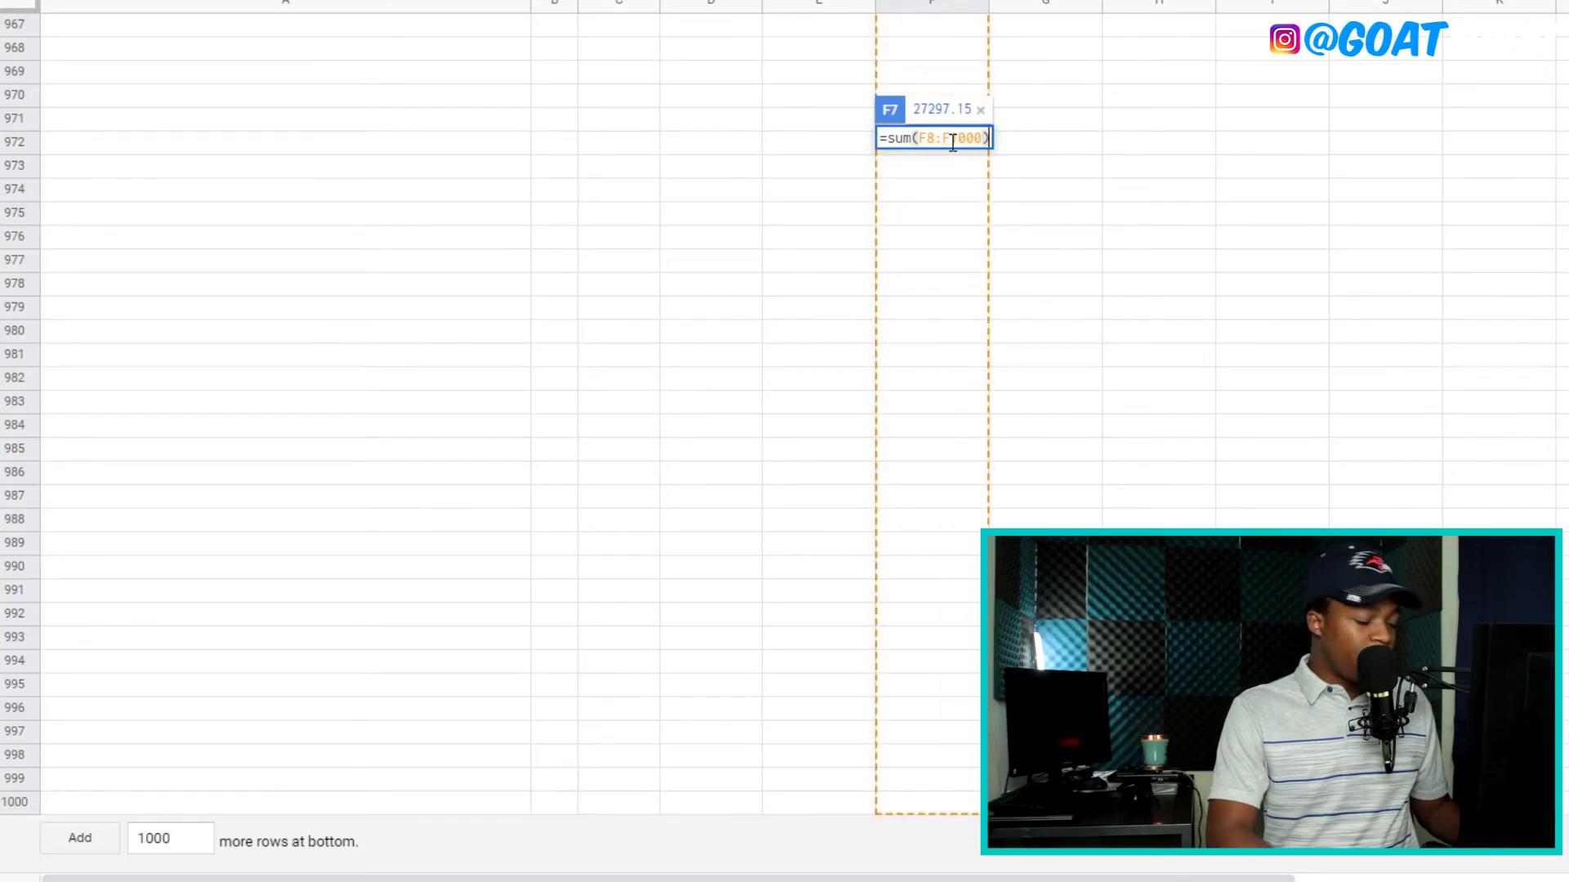
pyautogui.press('Return')
# Format the $27,297.15 total in F7 as bold currency
pyautogui.scroll(2, 955, 163)
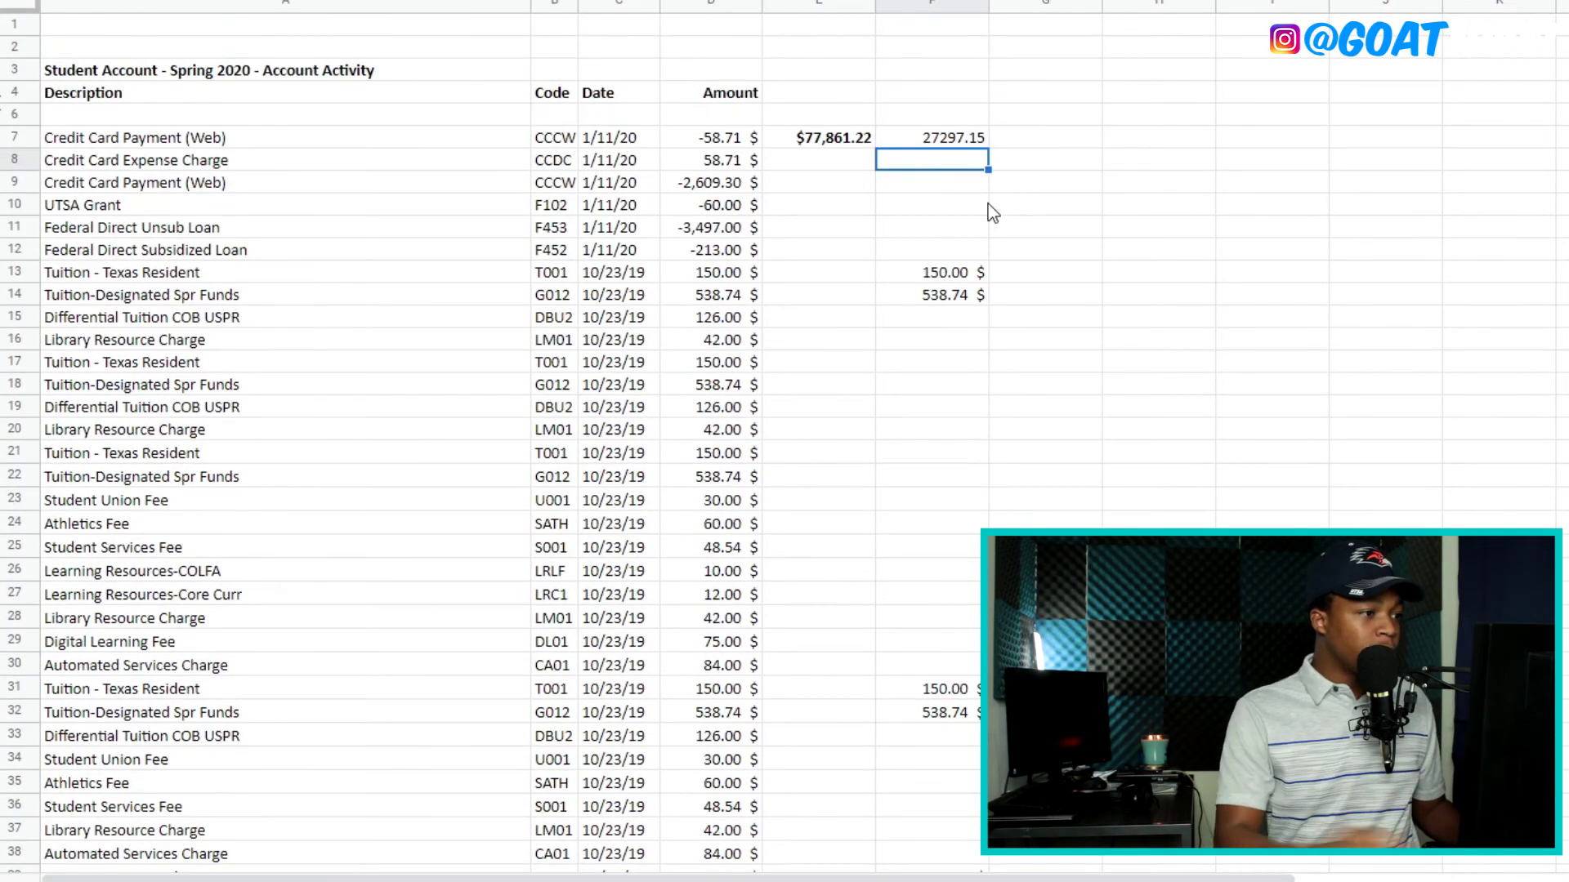
pyautogui.click(950, 144)
pyautogui.hotkey('ctrl', 'shift', '4')
pyautogui.hotkey('ctrl', 'b')
pyautogui.press('Down')
pyautogui.press('Down')
pyautogui.press('Down')
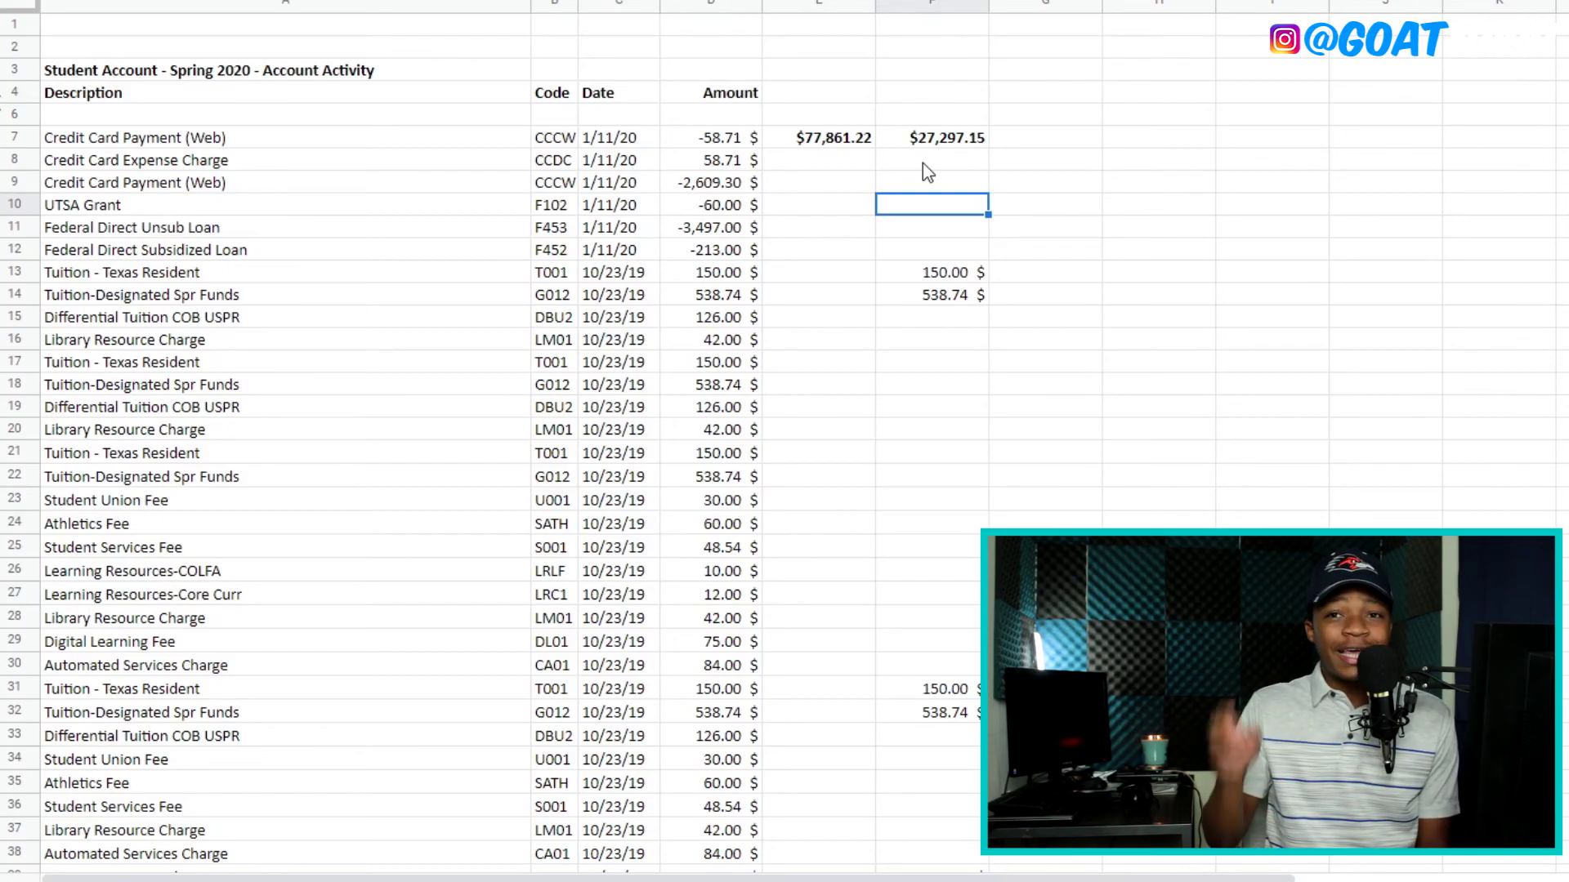
pyautogui.press('Up')
pyautogui.press('Up')
pyautogui.press('Up')
pyautogui.press('Left')
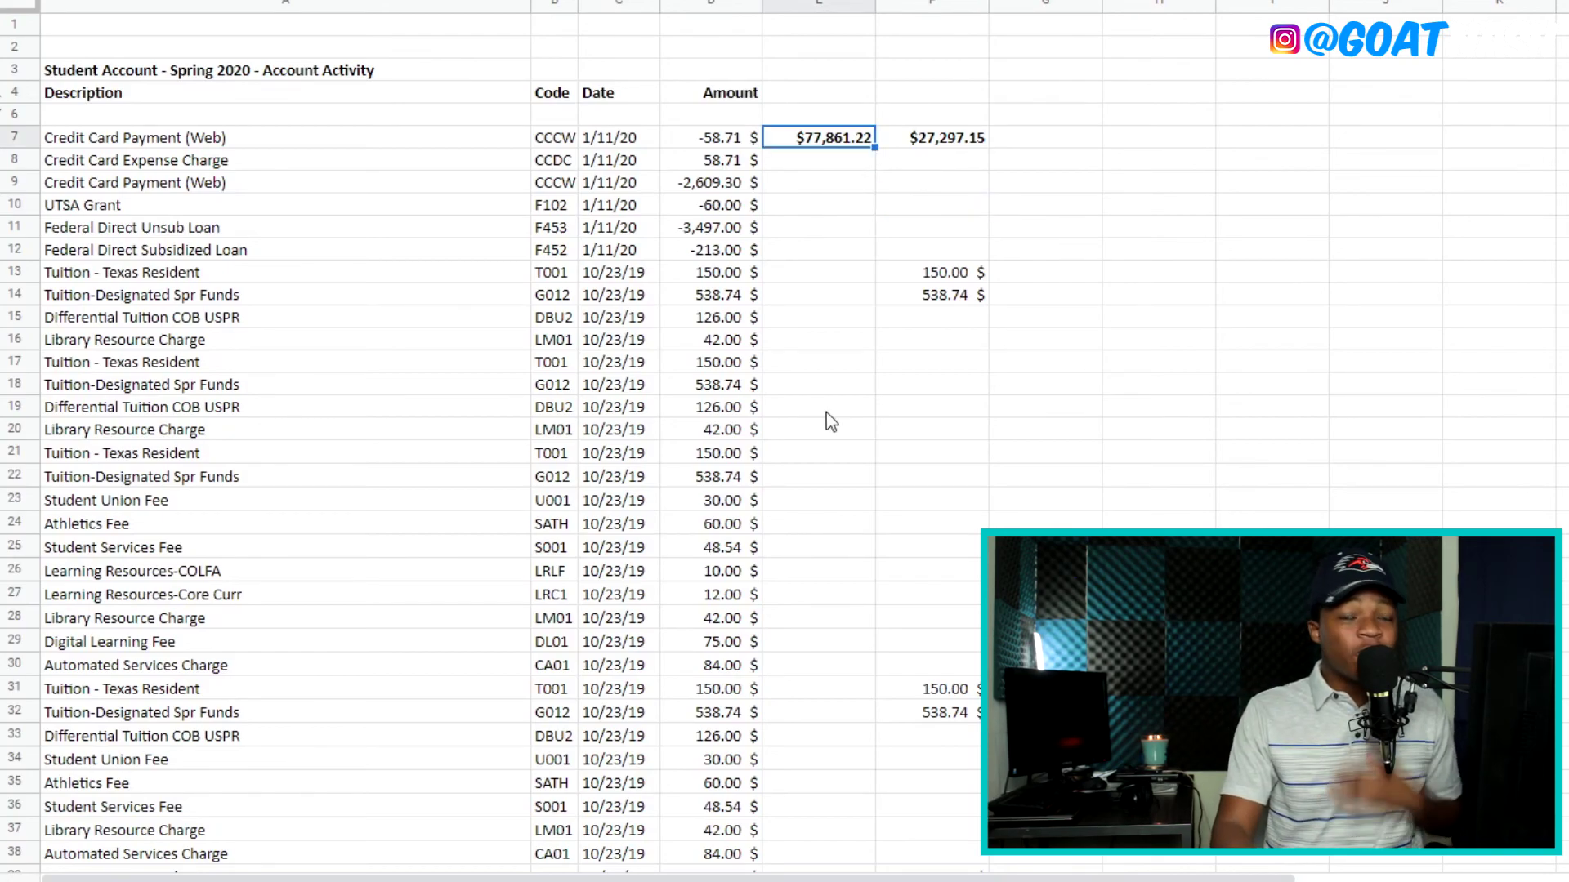